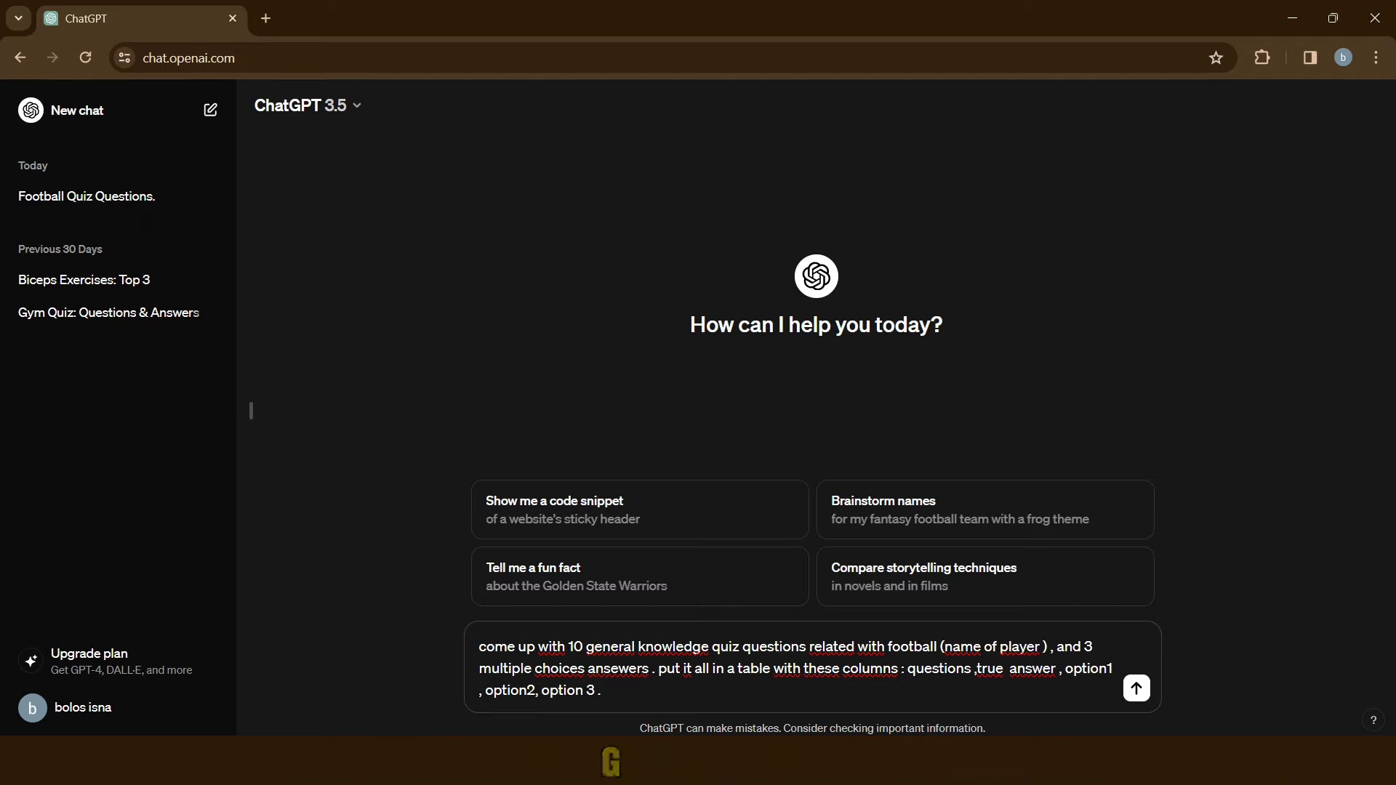
Send ChatGPT the request for a football quiz table with true answers and options.
key(Return)
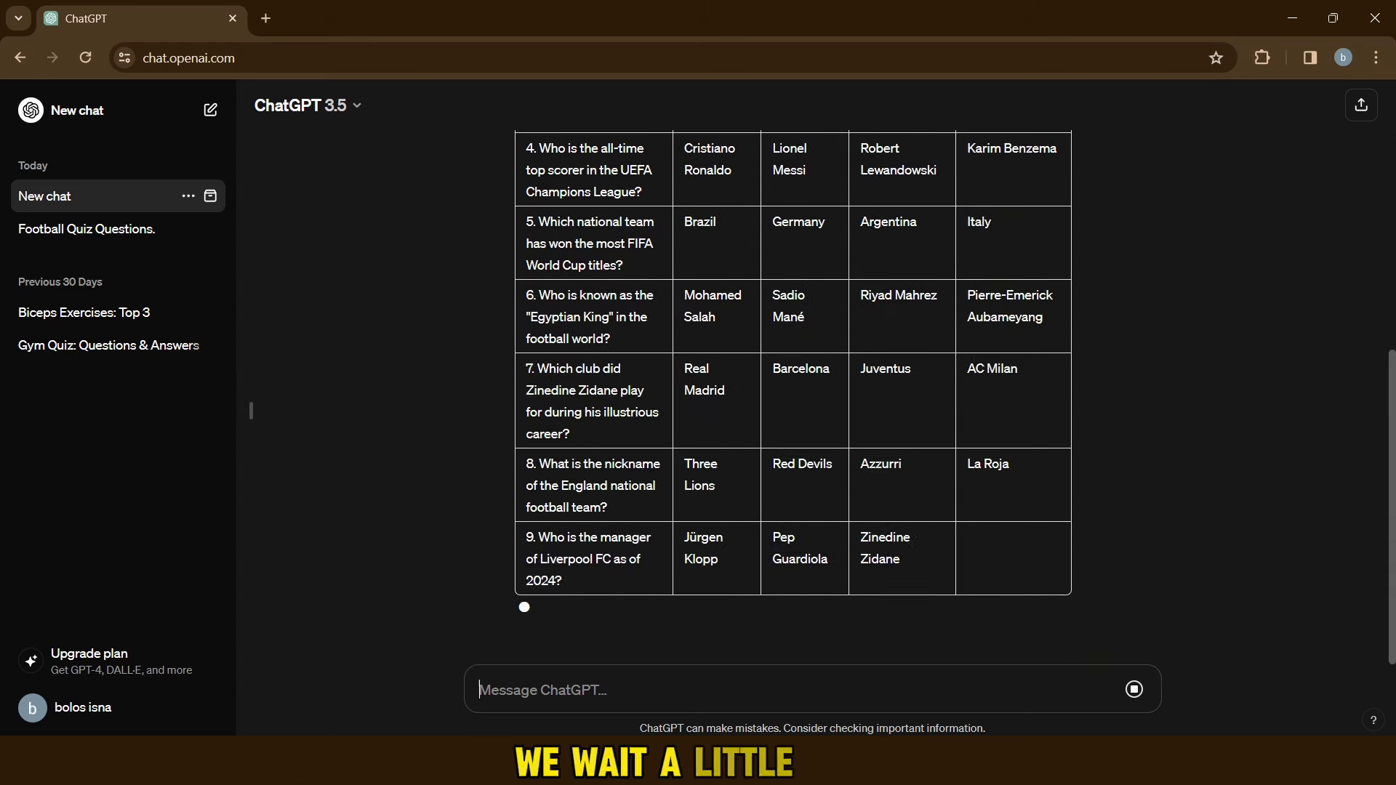
scroll(793, 393, up, 2)
scroll(804, 539, up, 2)
scroll(804, 539, down, 4)
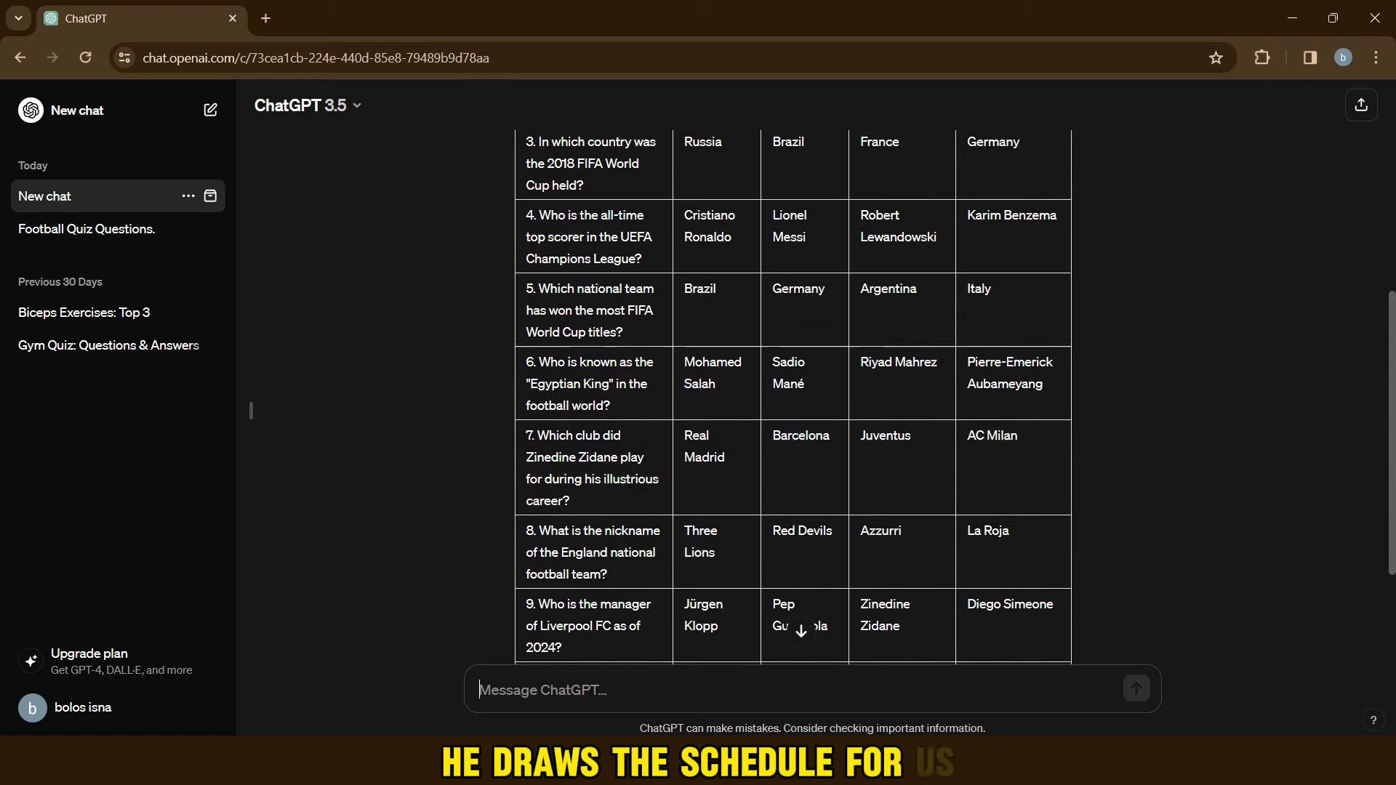
scroll(804, 539, down, 3)
scroll(793, 394, up, 4)
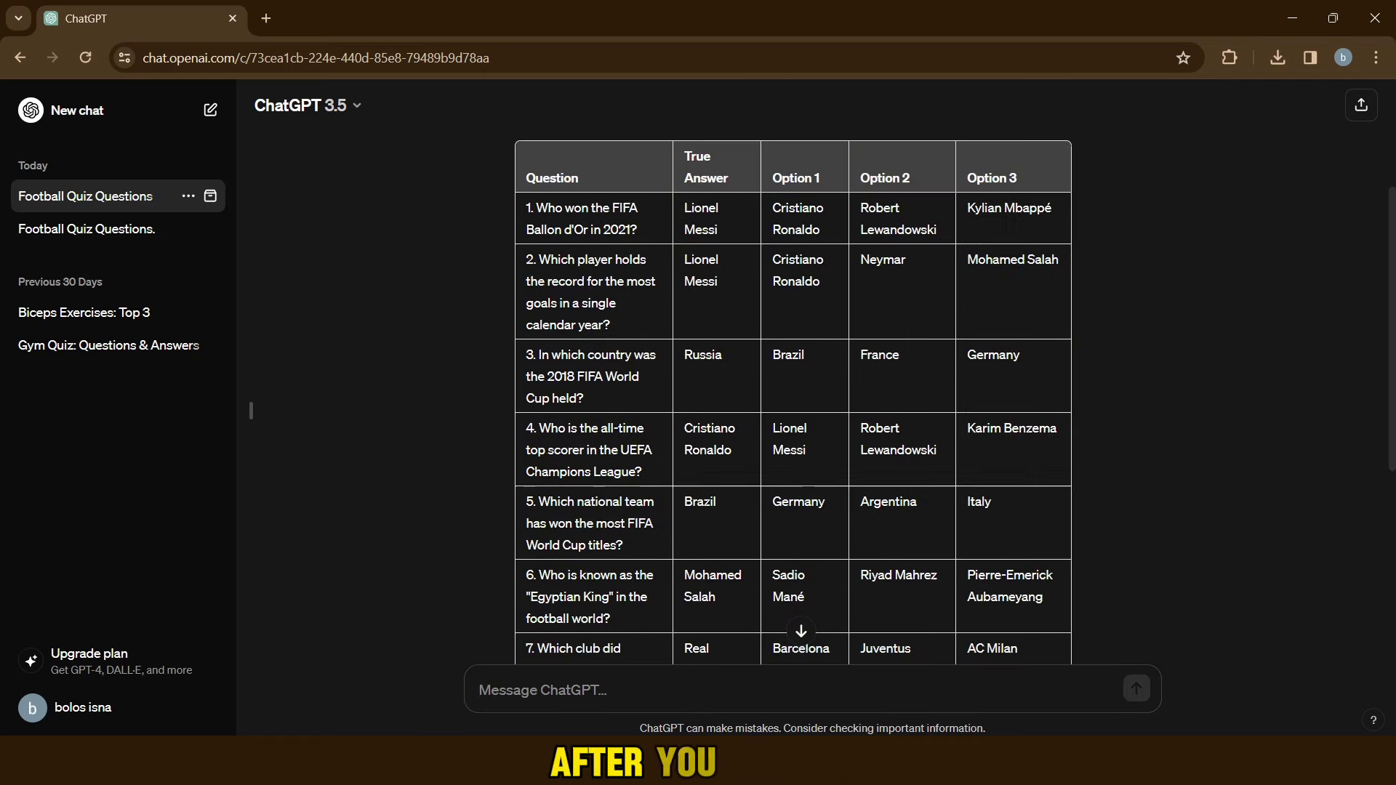
mouse_move(638, 229)
mouse_down()
mouse_move(574, 229)
mouse_move(536, 207)
mouse_up()
key(ctrl+c)
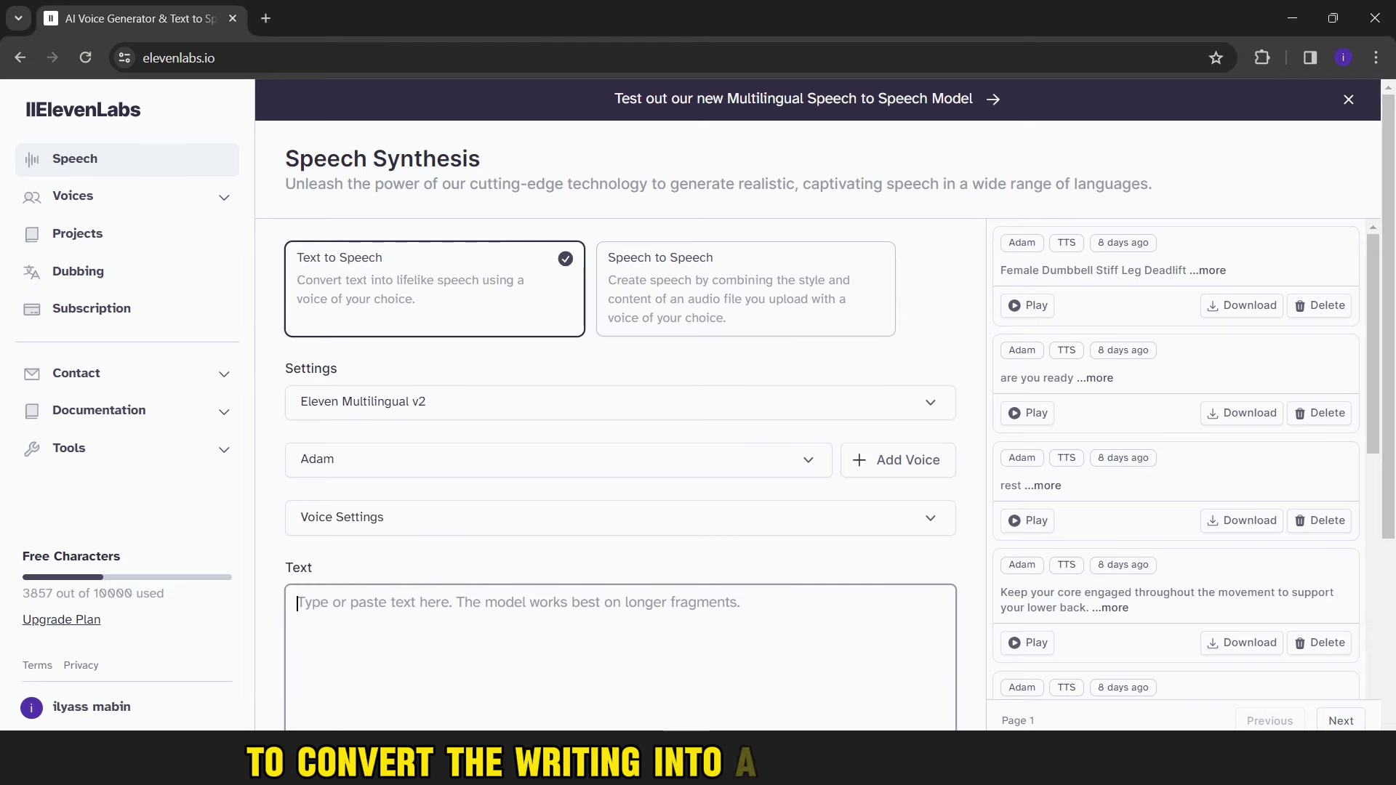
Generate ElevenLabs speech for the first quiz question and for the answer 'Lionel Messi'.
click(1153, 655)
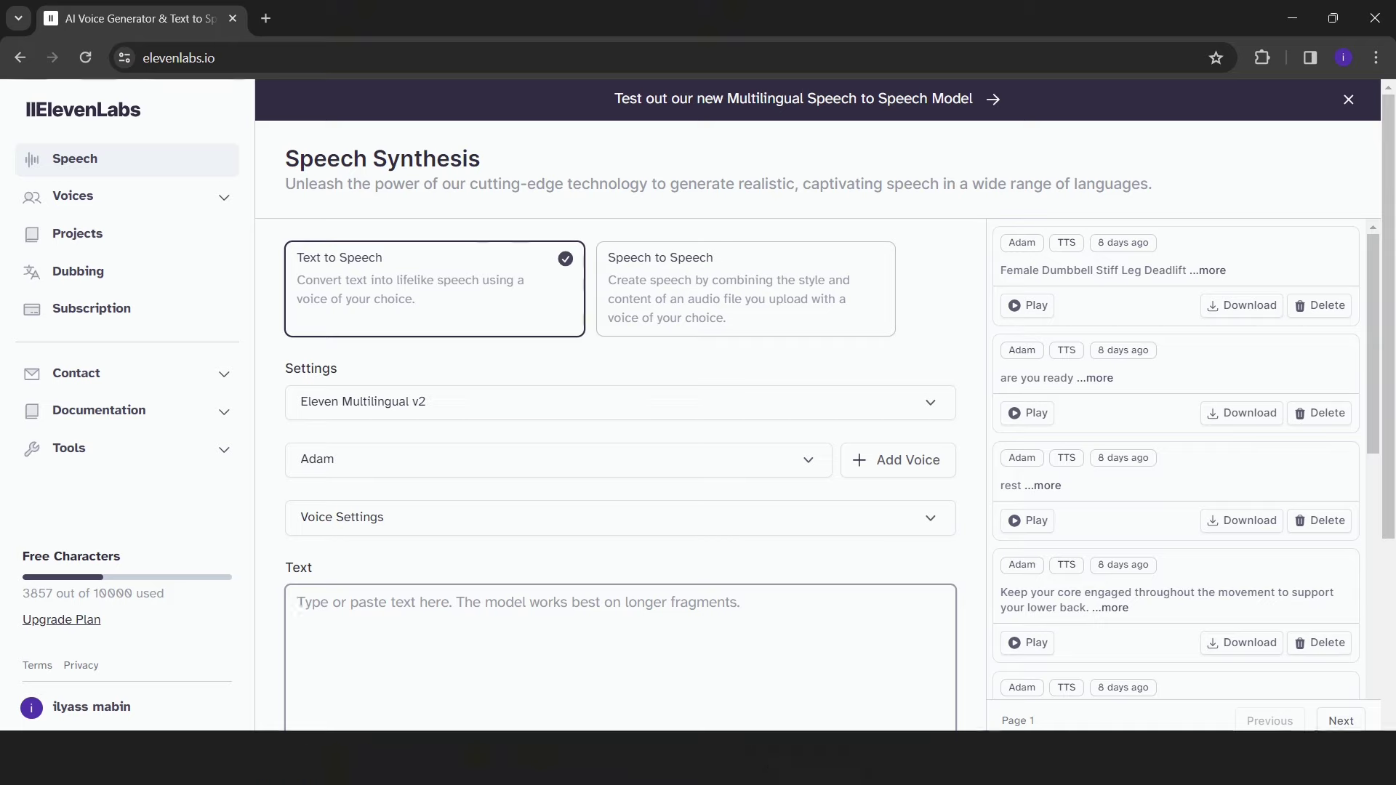
key(ctrl+v)
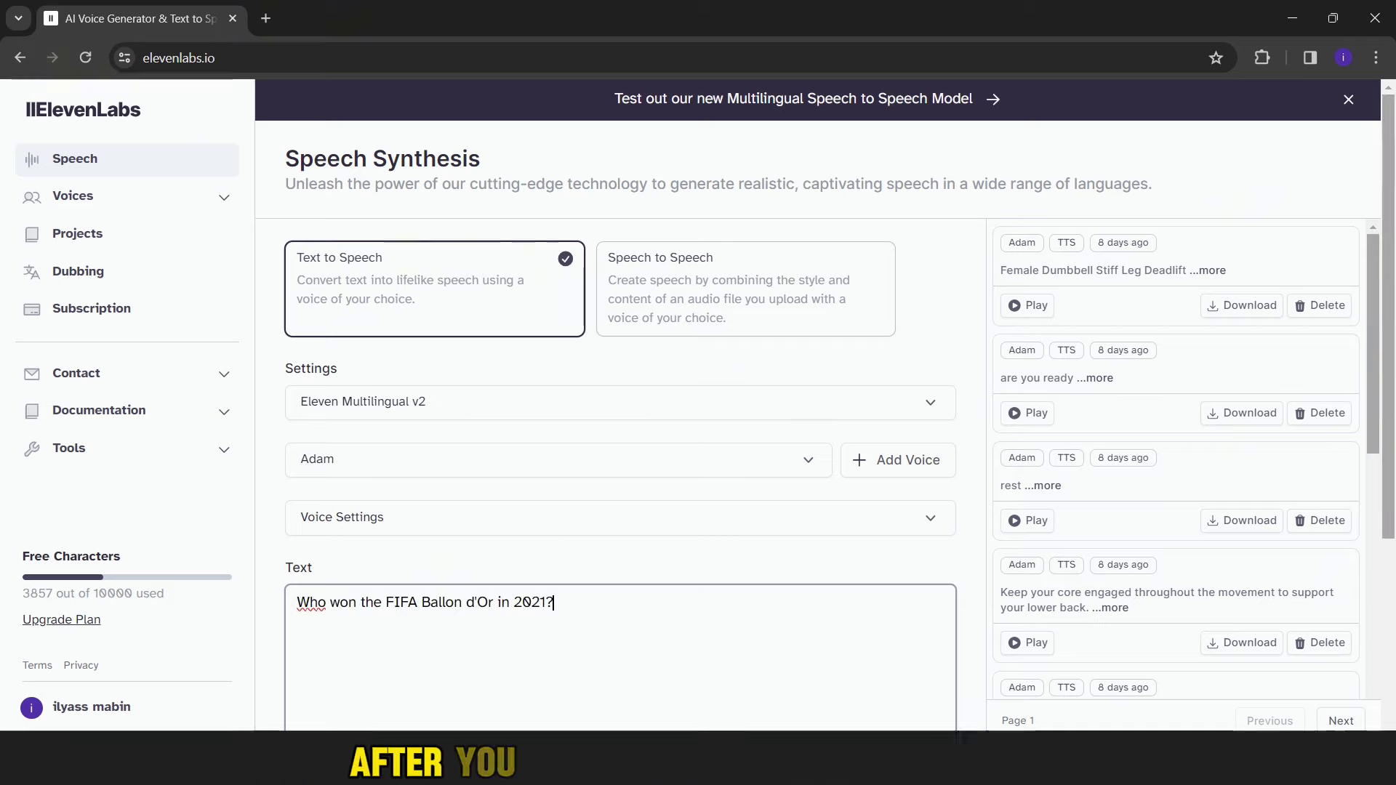
scroll(1176, 458, down, 2)
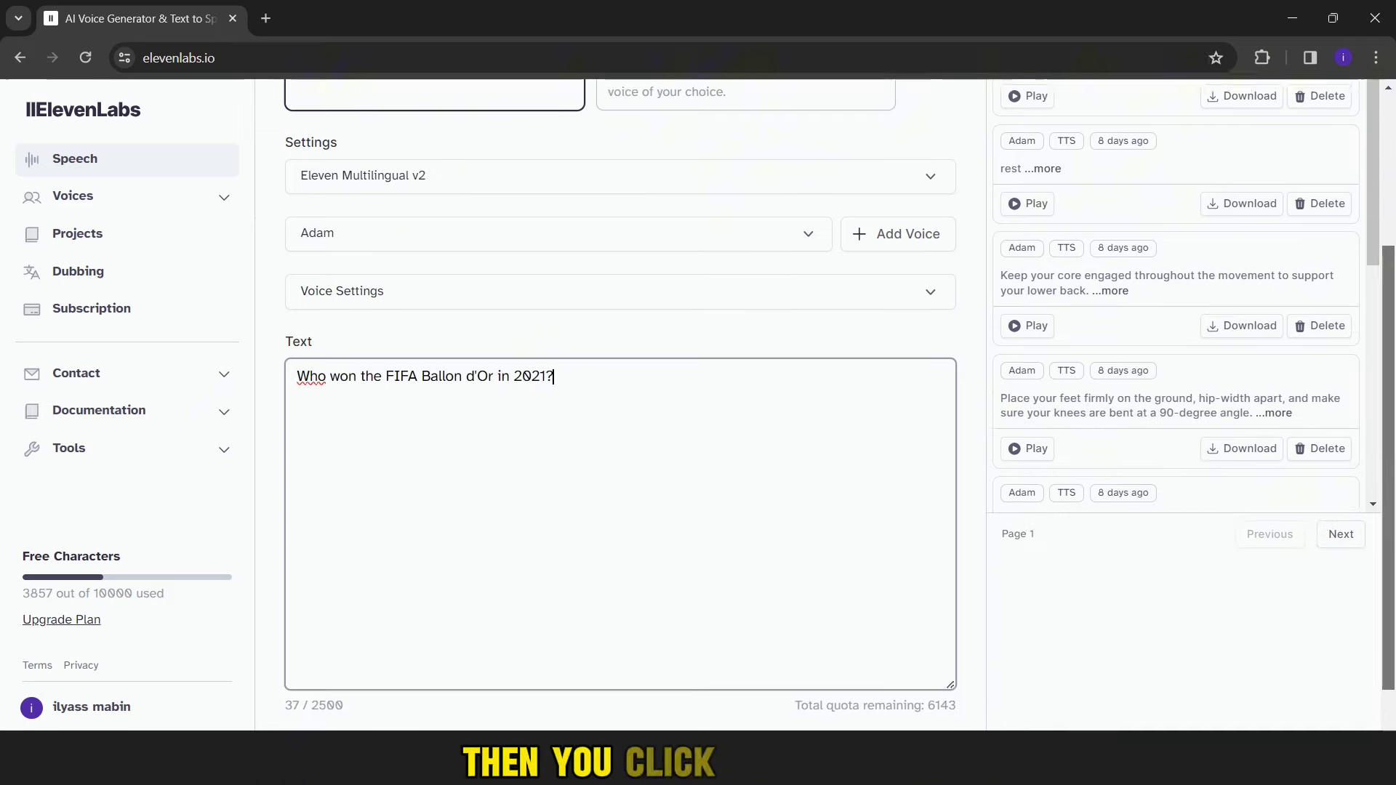
scroll(1176, 458, down, 3)
click(620, 699)
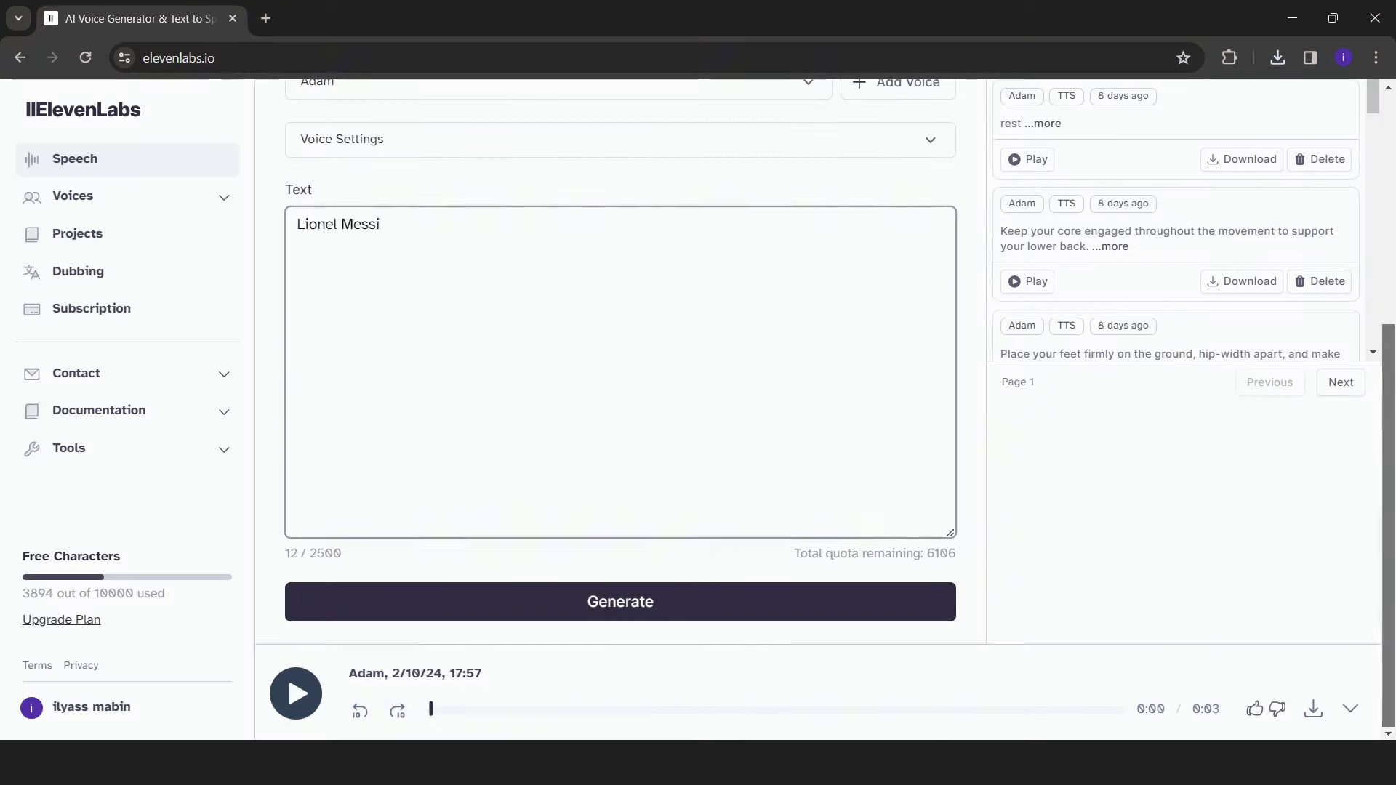
click(620, 602)
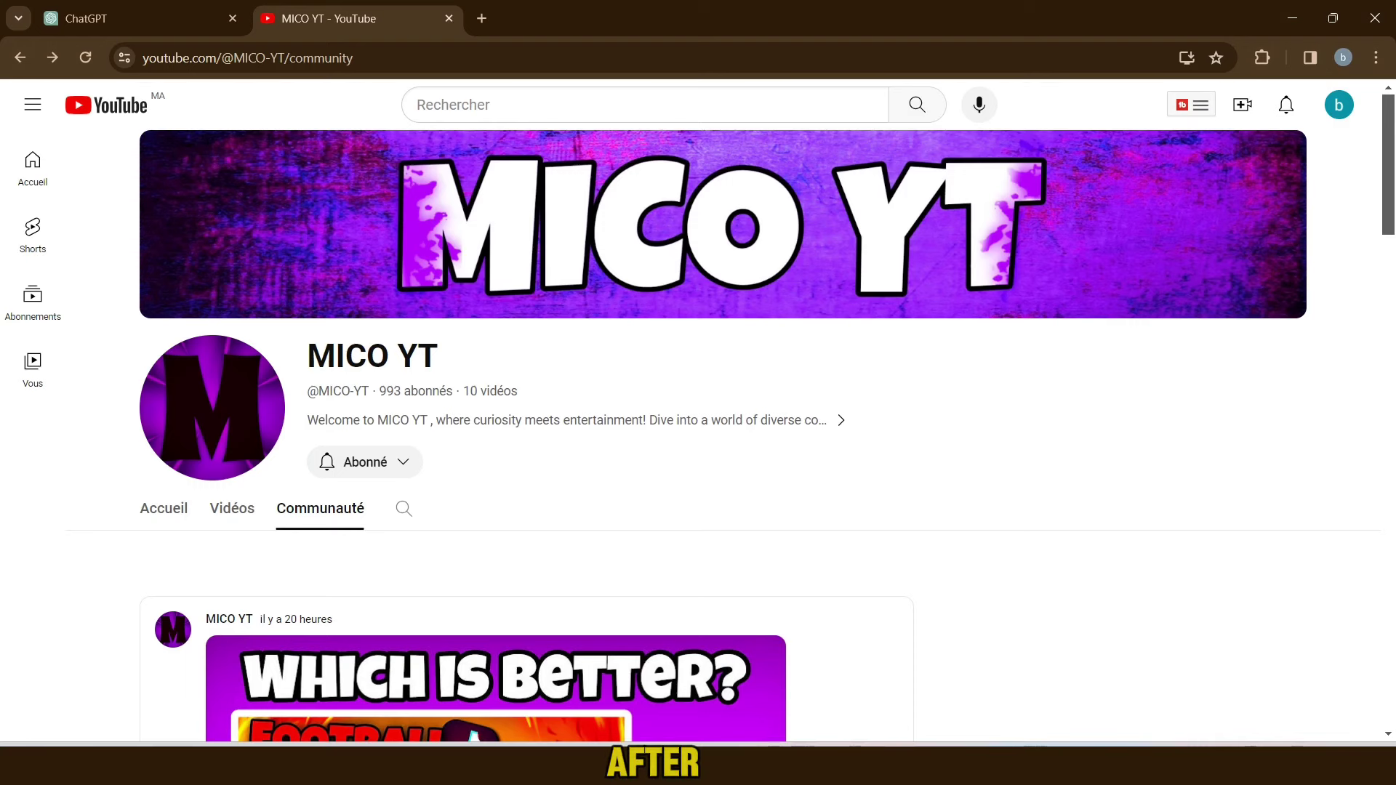
text(10 s timer green scrre)
Search YouTube for a '10 s timer green screen', then open and pause the Celebrate Green Screen video.
key(BackSpace)
key(BackSpace)
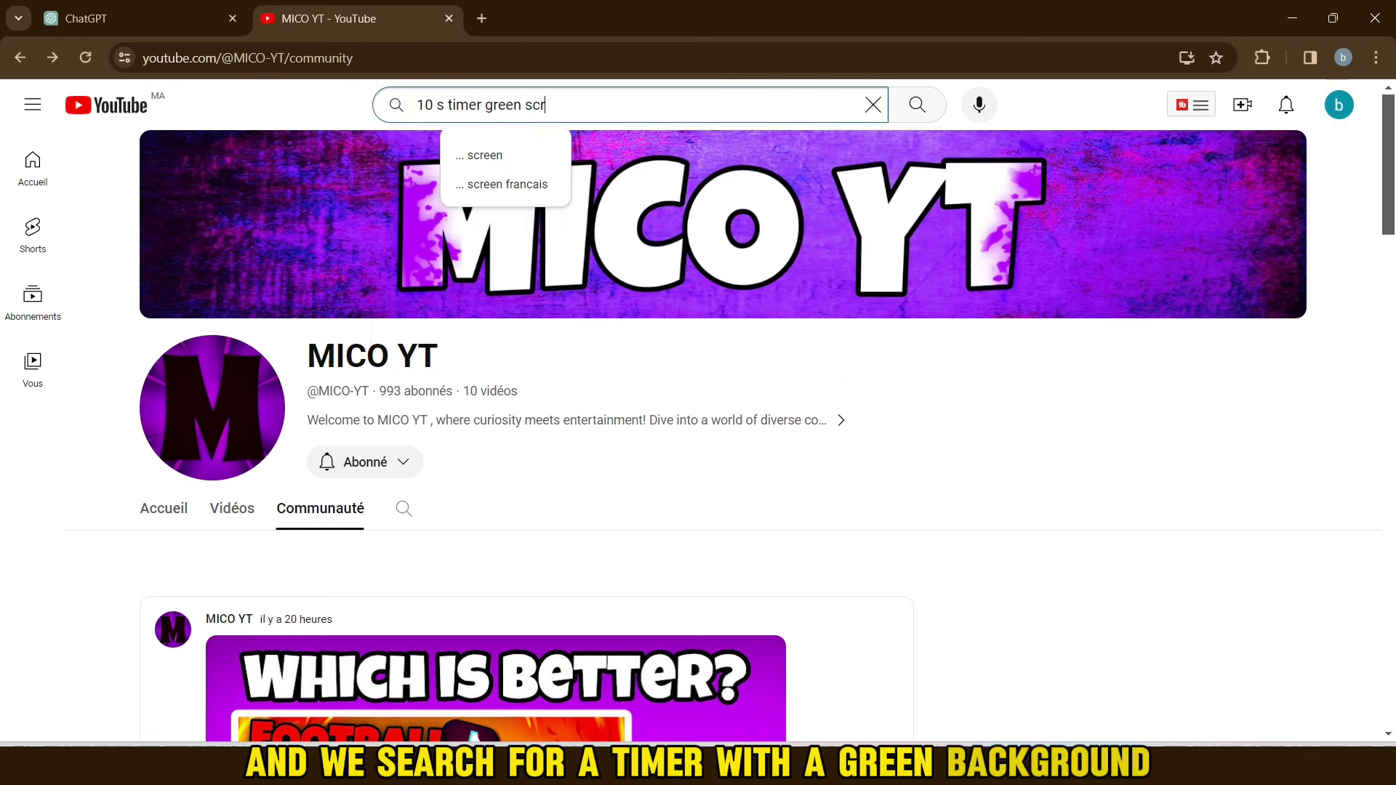
text(een)
key(Return)
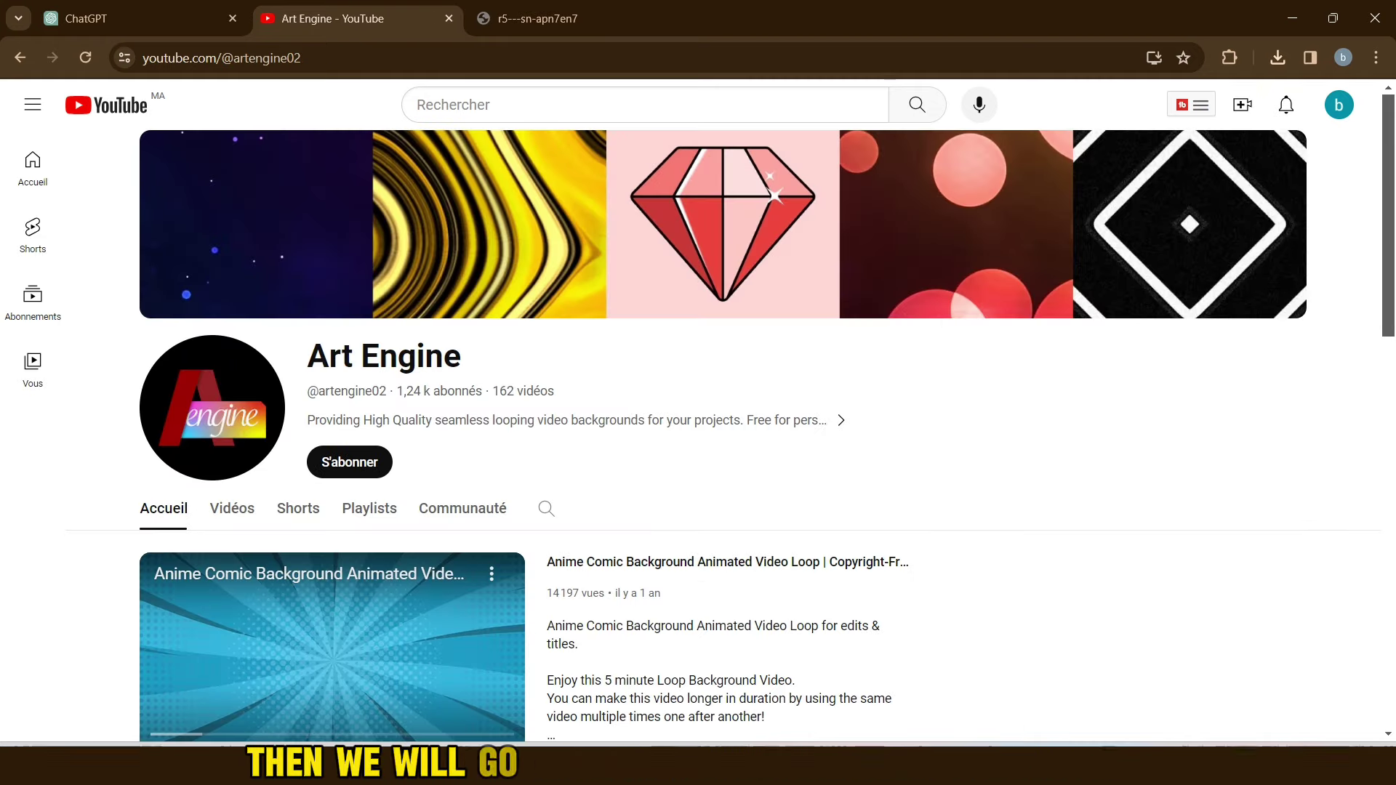
scroll(698, 437, down, 1)
scroll(698, 437, down, 2)
scroll(698, 436, down, 1)
scroll(699, 436, down, 1)
scroll(699, 436, down, 1)
scroll(699, 437, down, 2)
scroll(698, 436, down, 1)
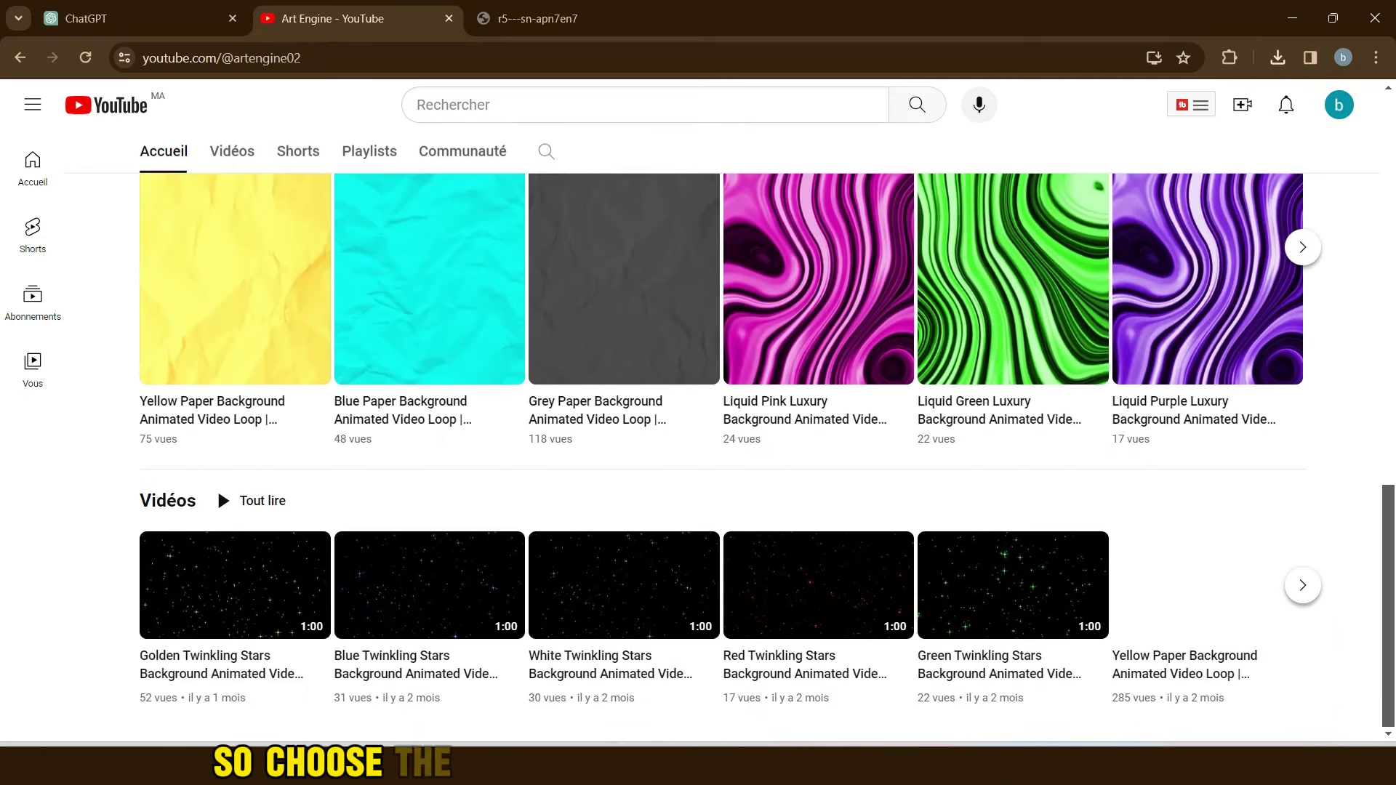
scroll(698, 437, up, 1)
scroll(698, 437, up, 2)
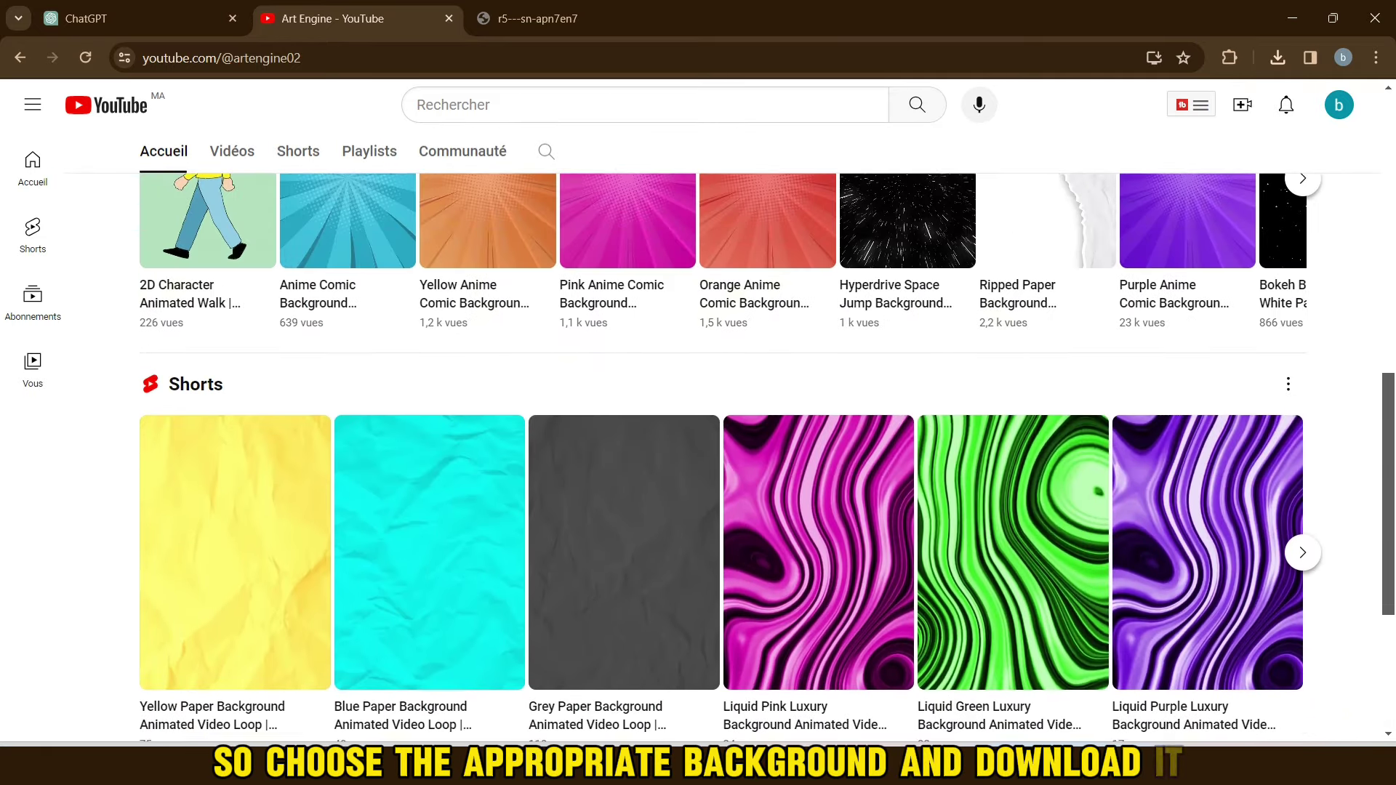
scroll(698, 436, up, 2)
click(1184, 371)
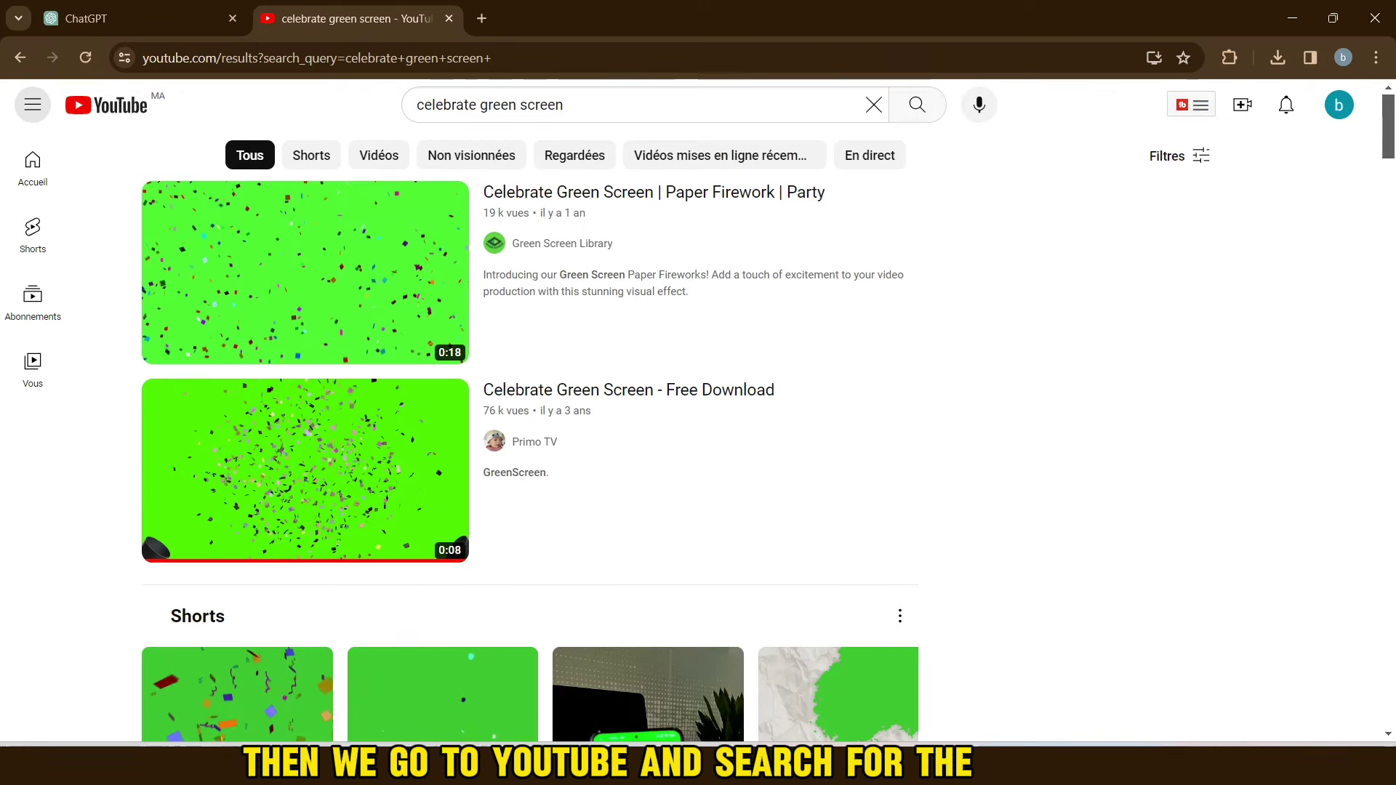
click(307, 470)
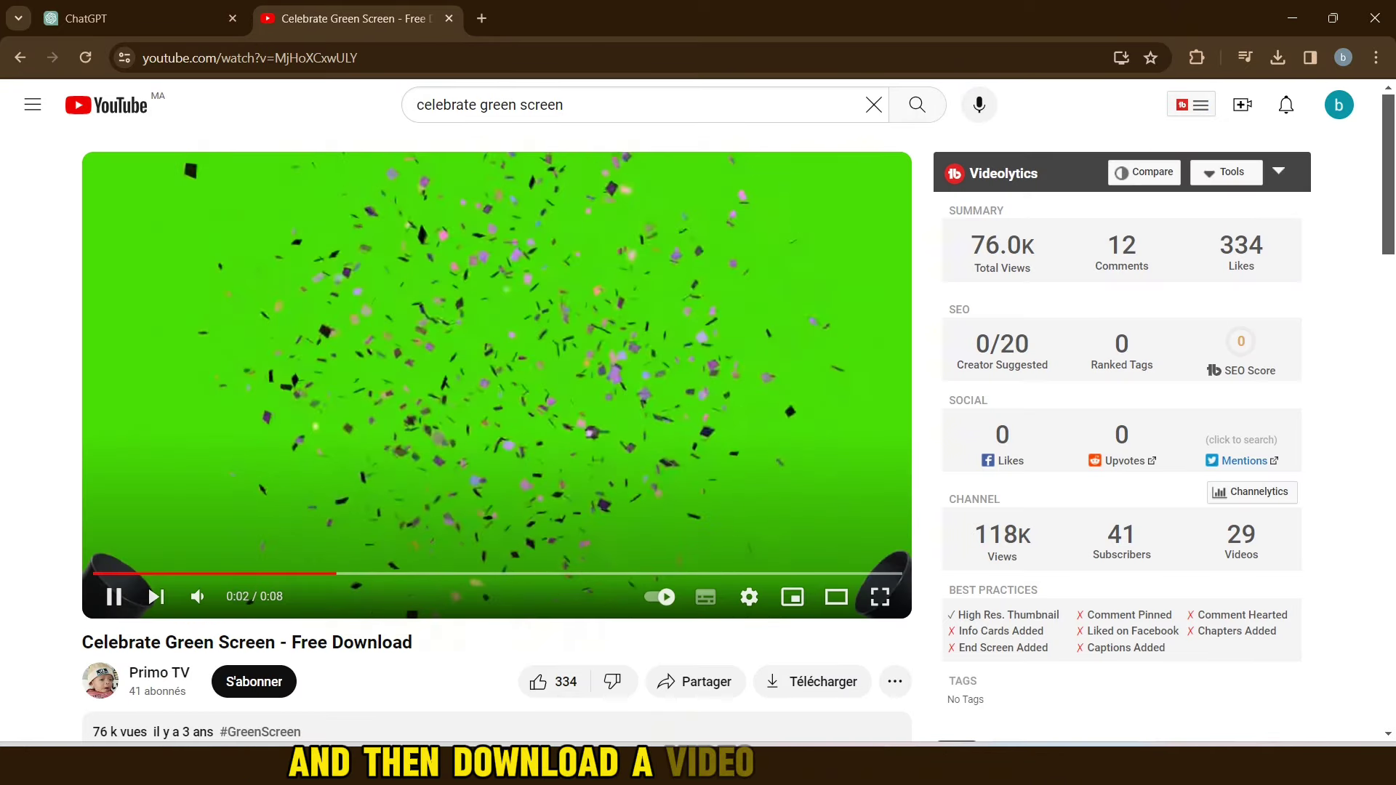
click(496, 387)
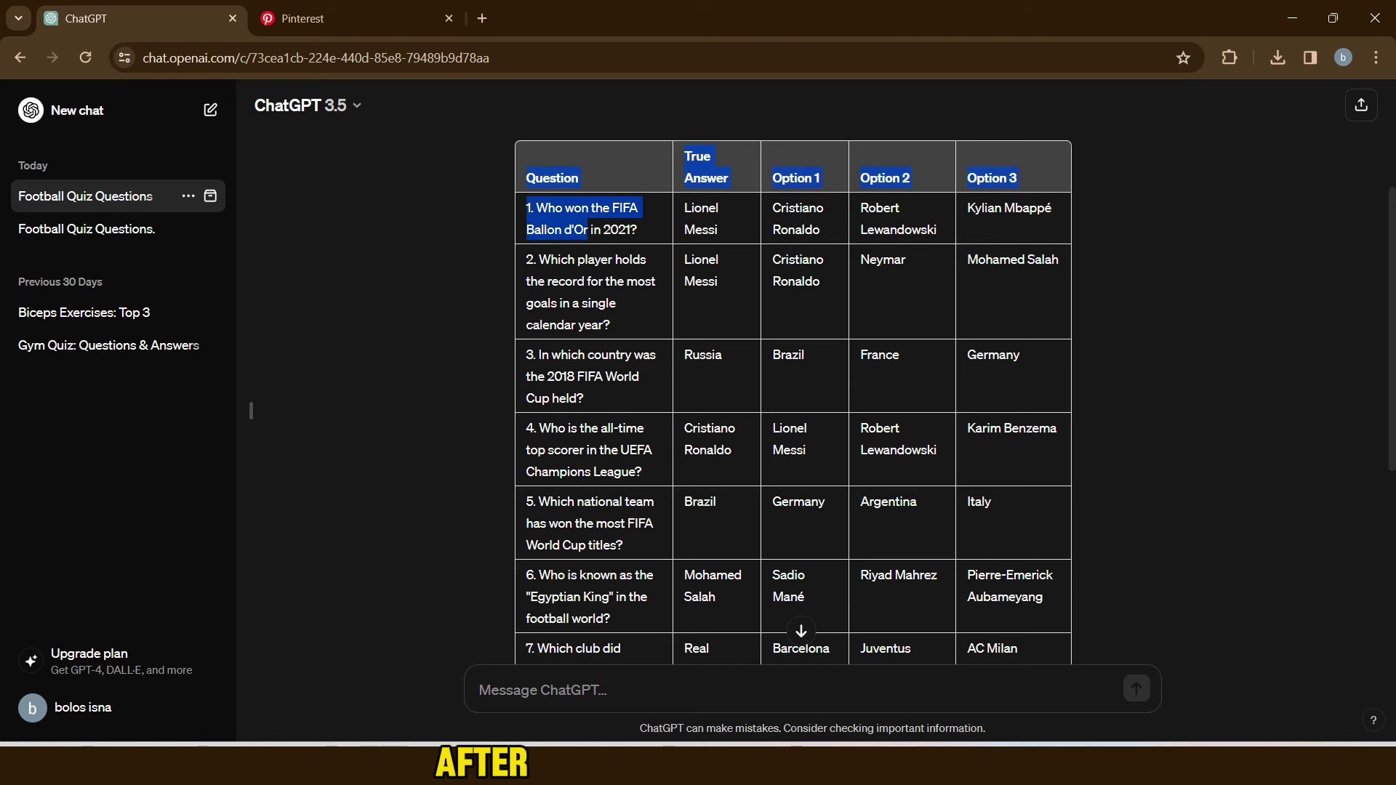
Copy 'Ballon d'Or' from question 1 and search Pinterest for it.
drag(523, 176, 526, 230)
key(ctrl+c)
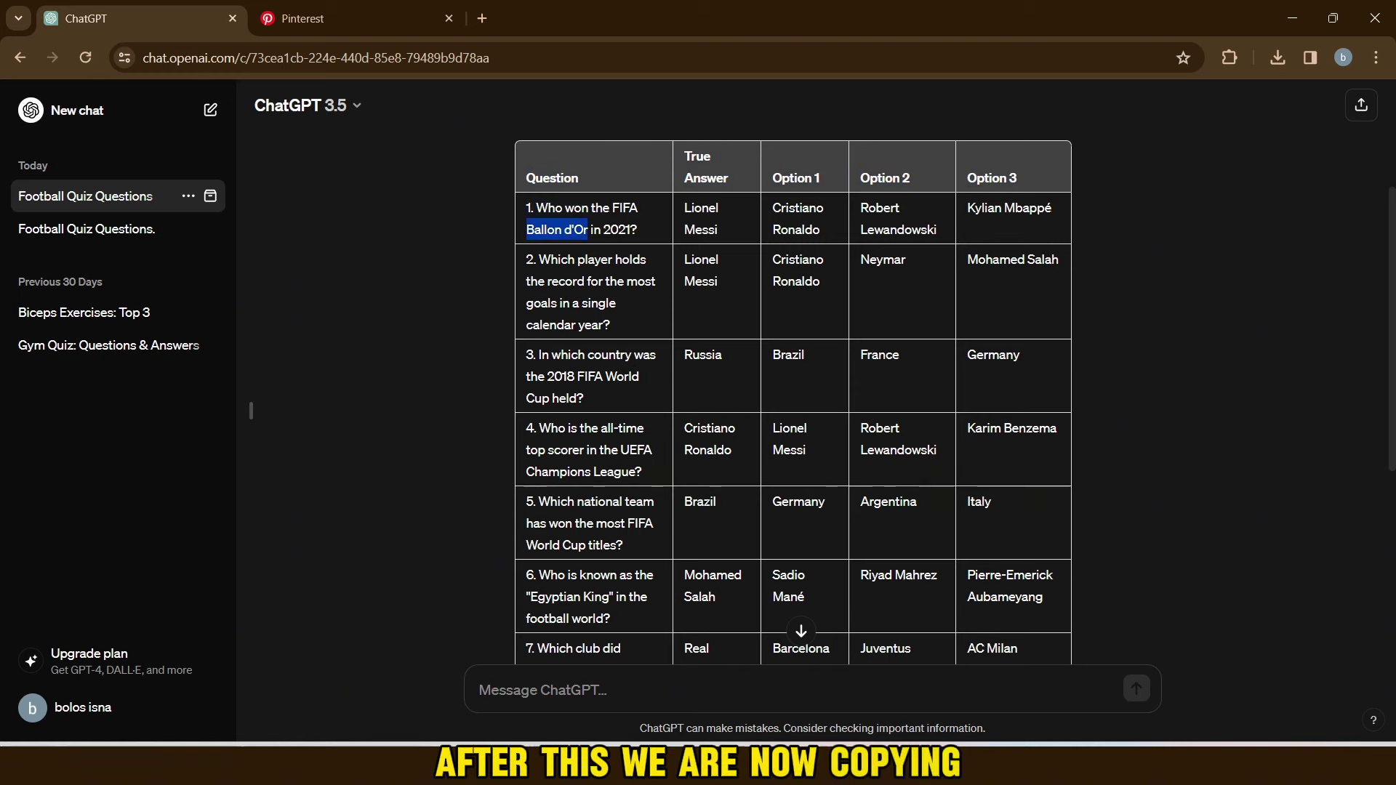
click(302, 19)
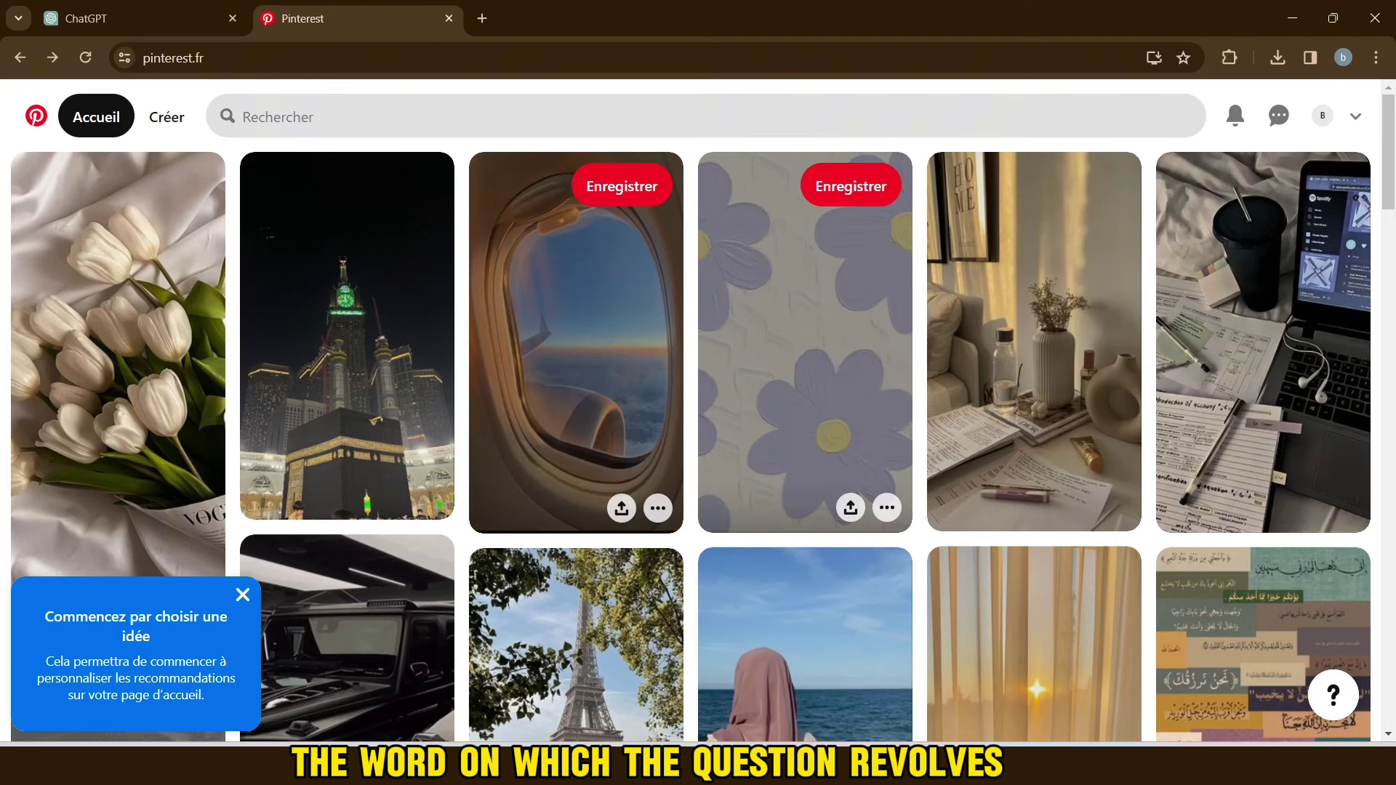
click(491, 118)
key(ctrl+v)
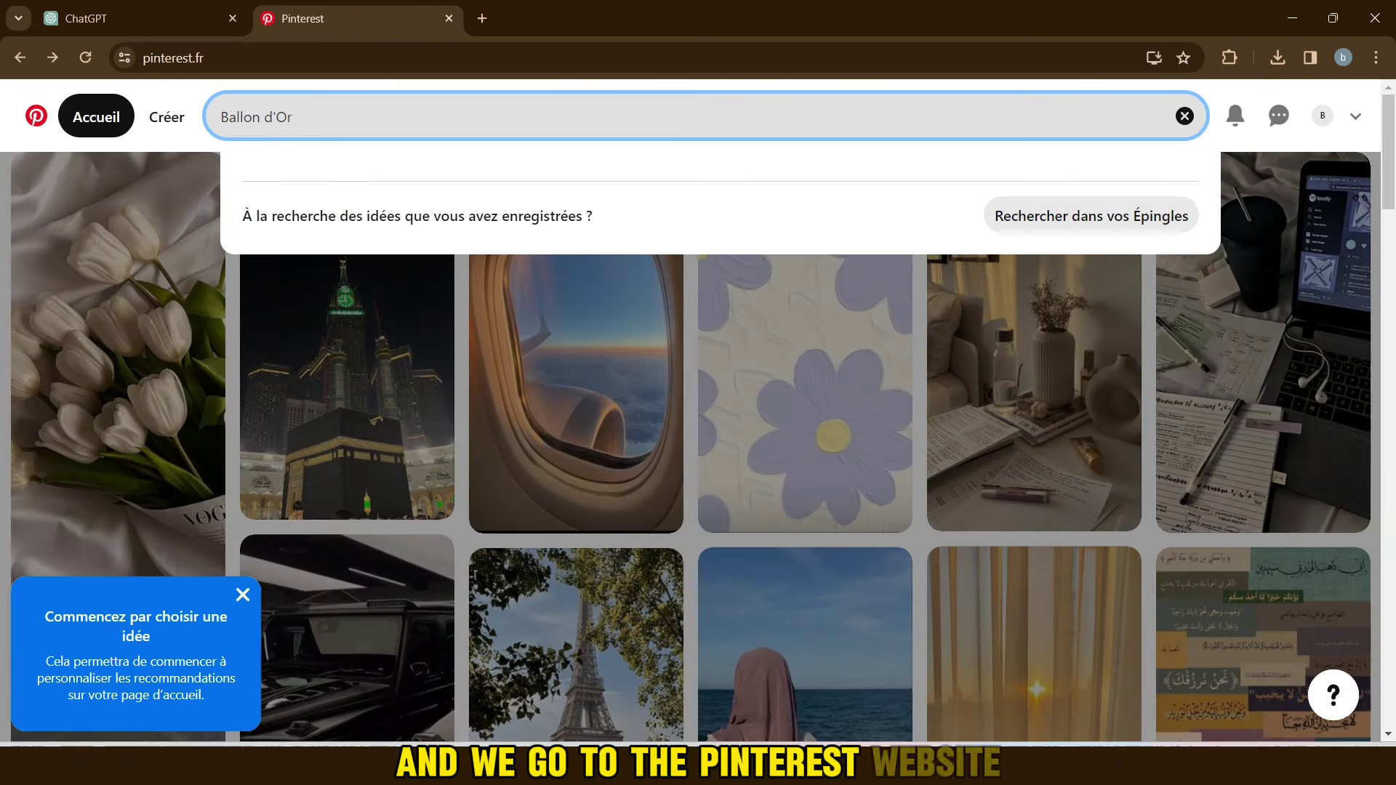
key(Return)
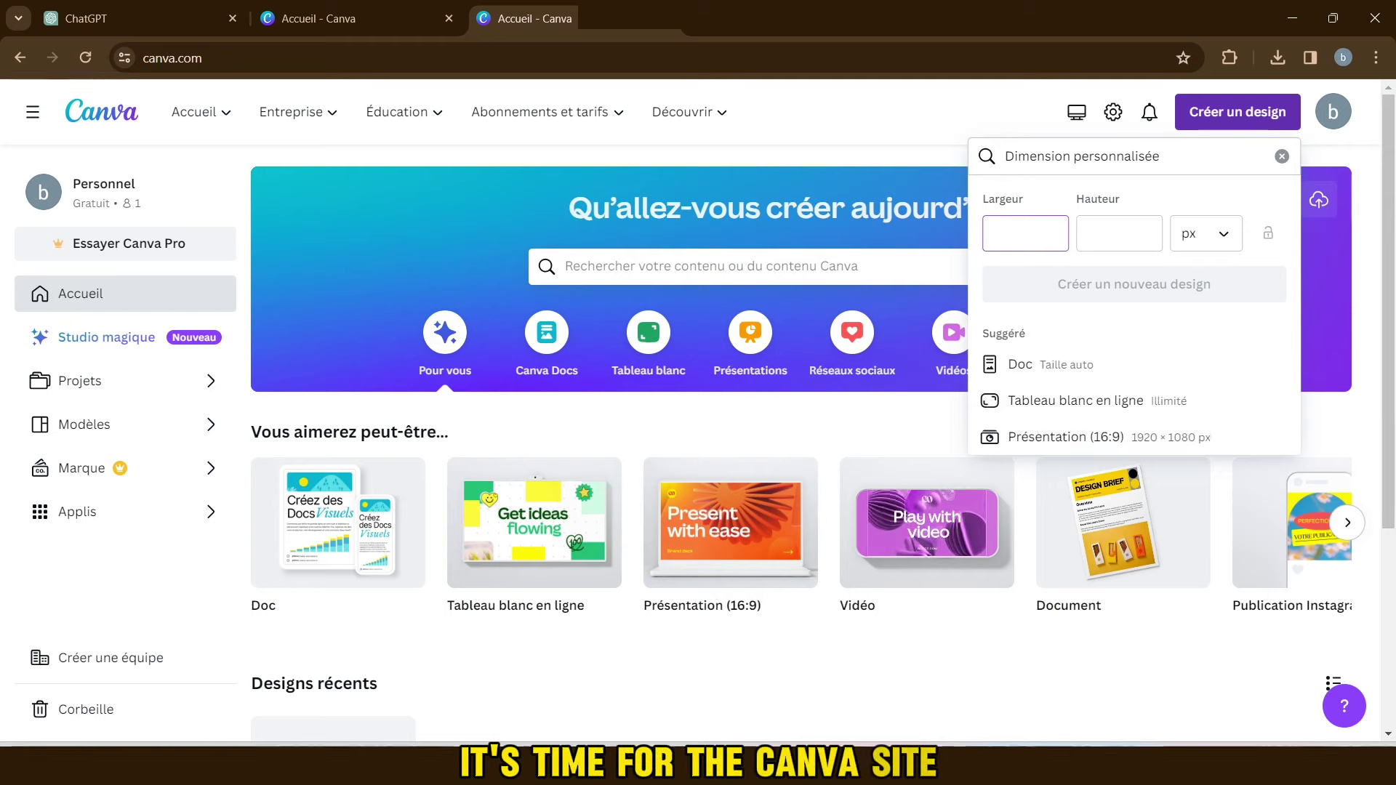
text(346)
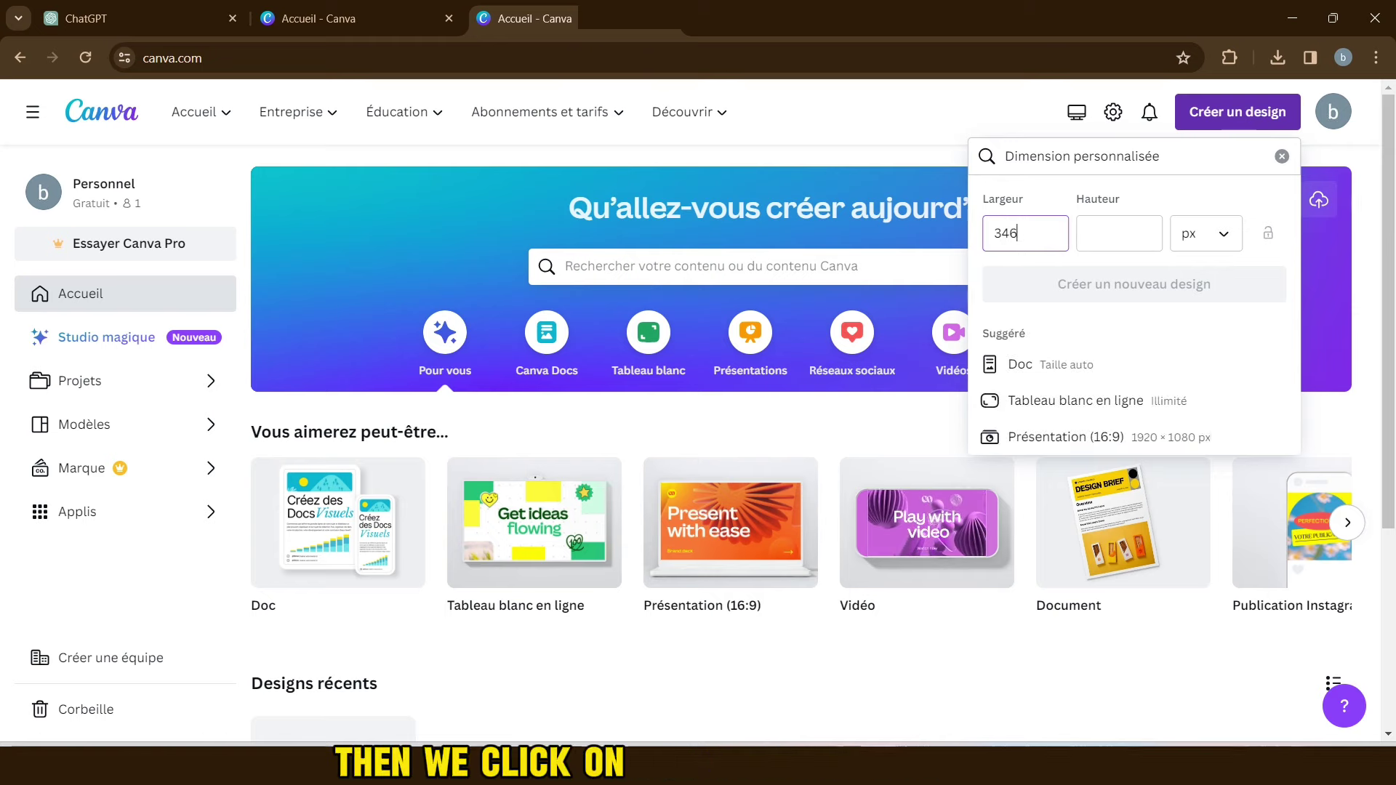
text(4)
Enter 3464 as both width and height and create the custom design.
key(Tab)
text(3464)
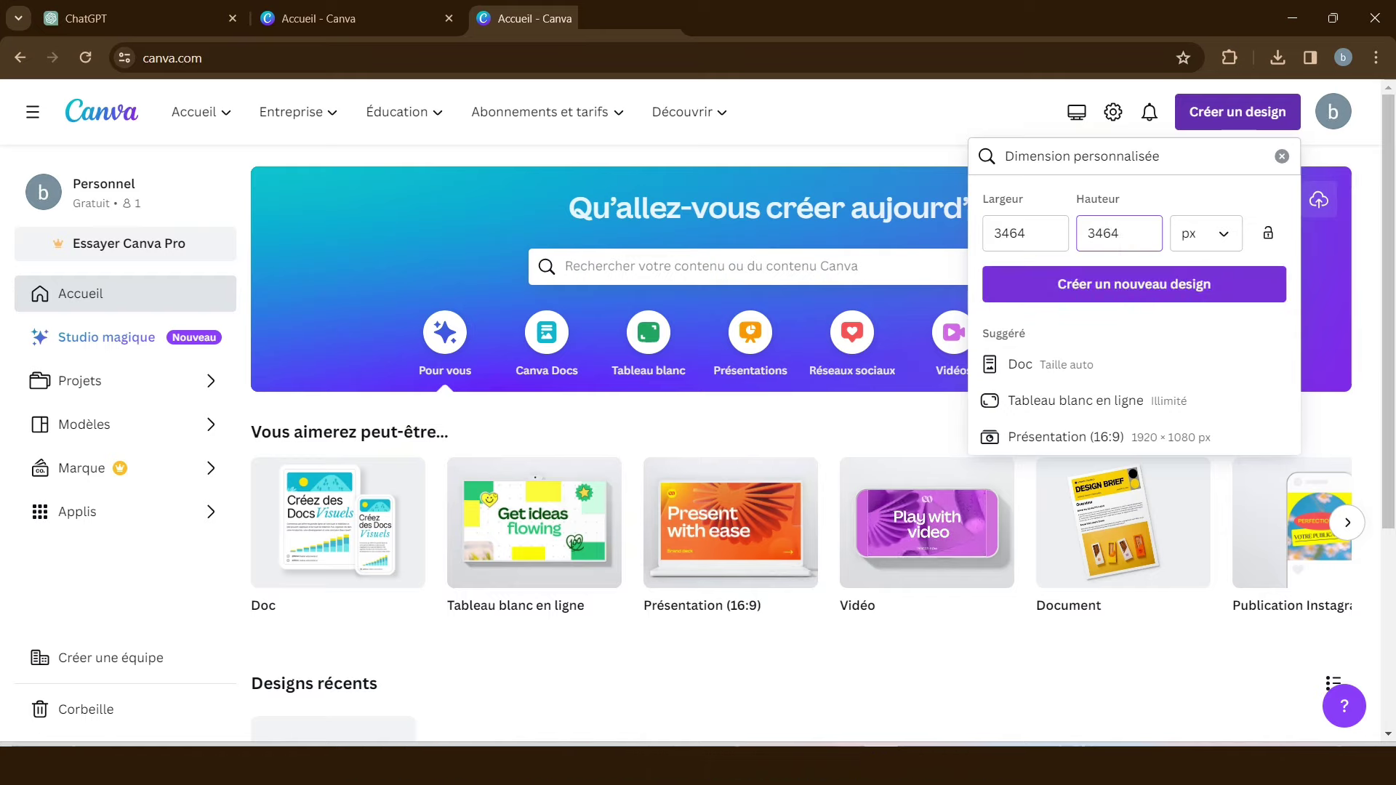
key(Return)
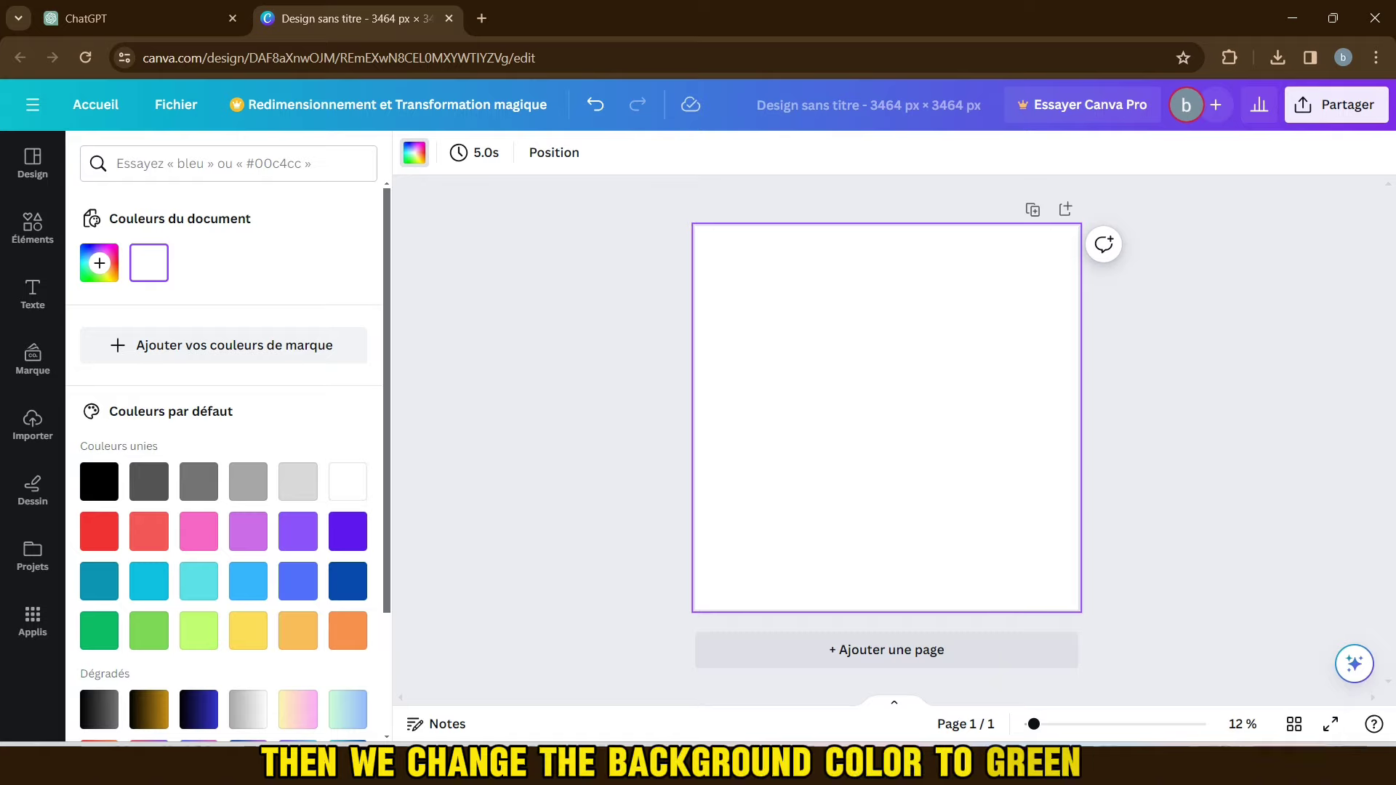
Fill the page background with a custom bright green.
click(98, 263)
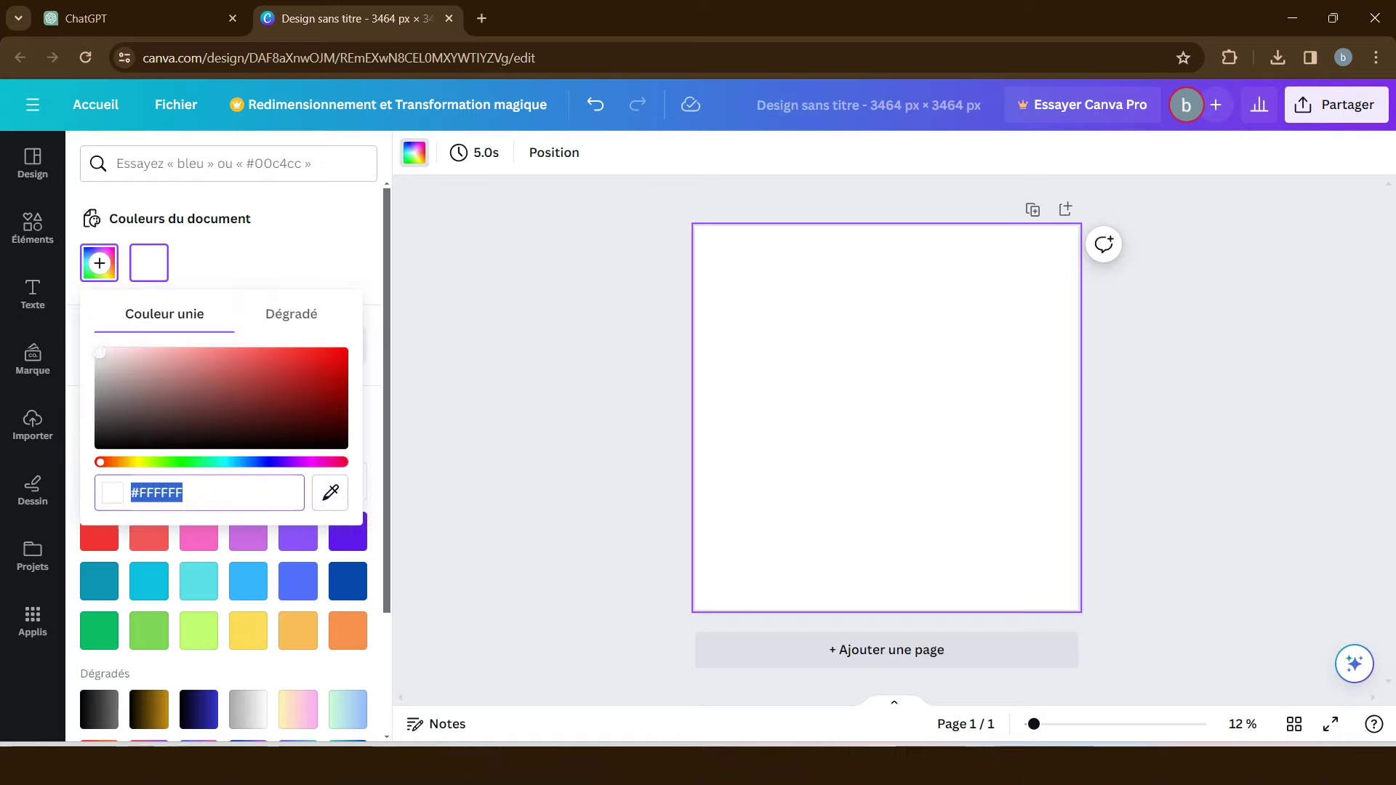
drag(101, 461, 180, 461)
click(311, 362)
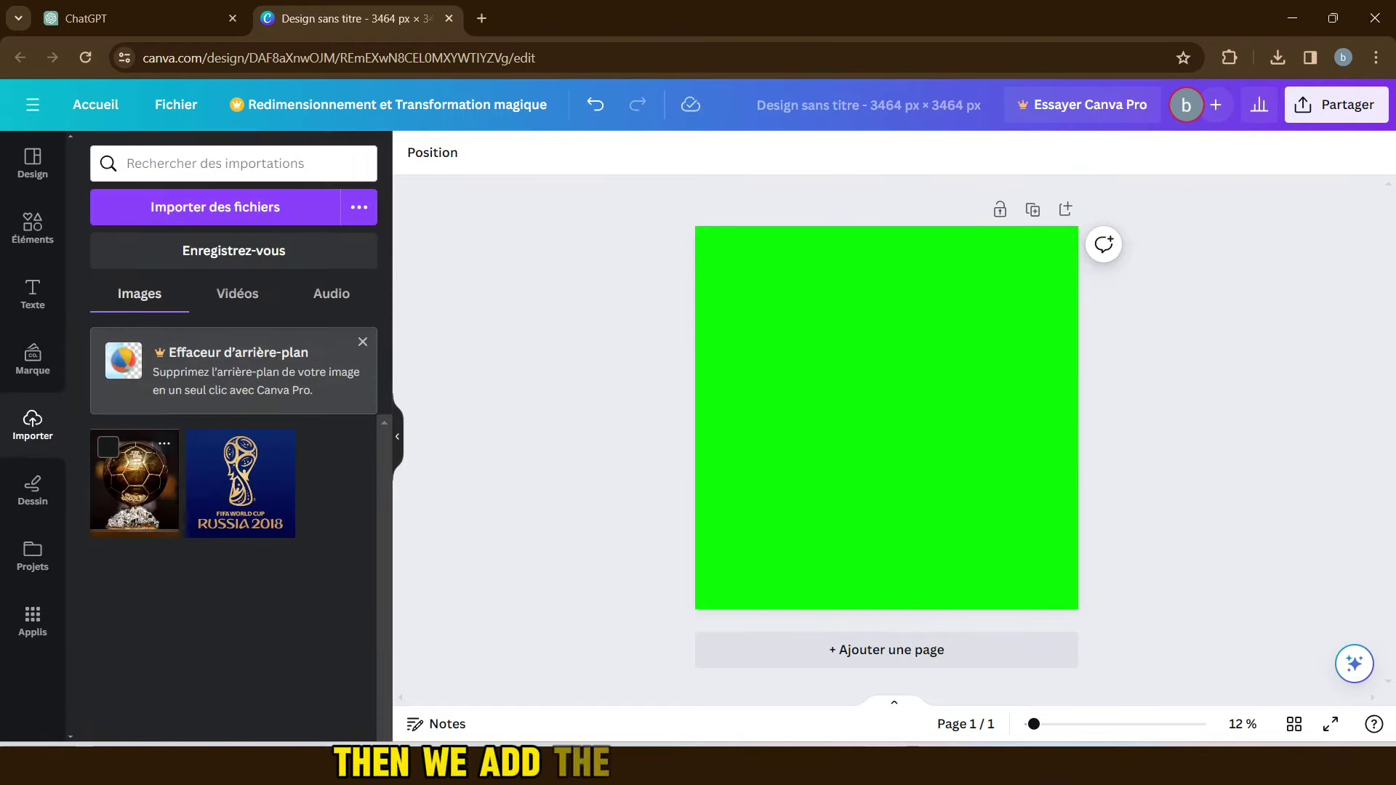
Place, enlarge and center the Ballon d'Or photo with a thick, rounded solid border.
drag(135, 480, 885, 465)
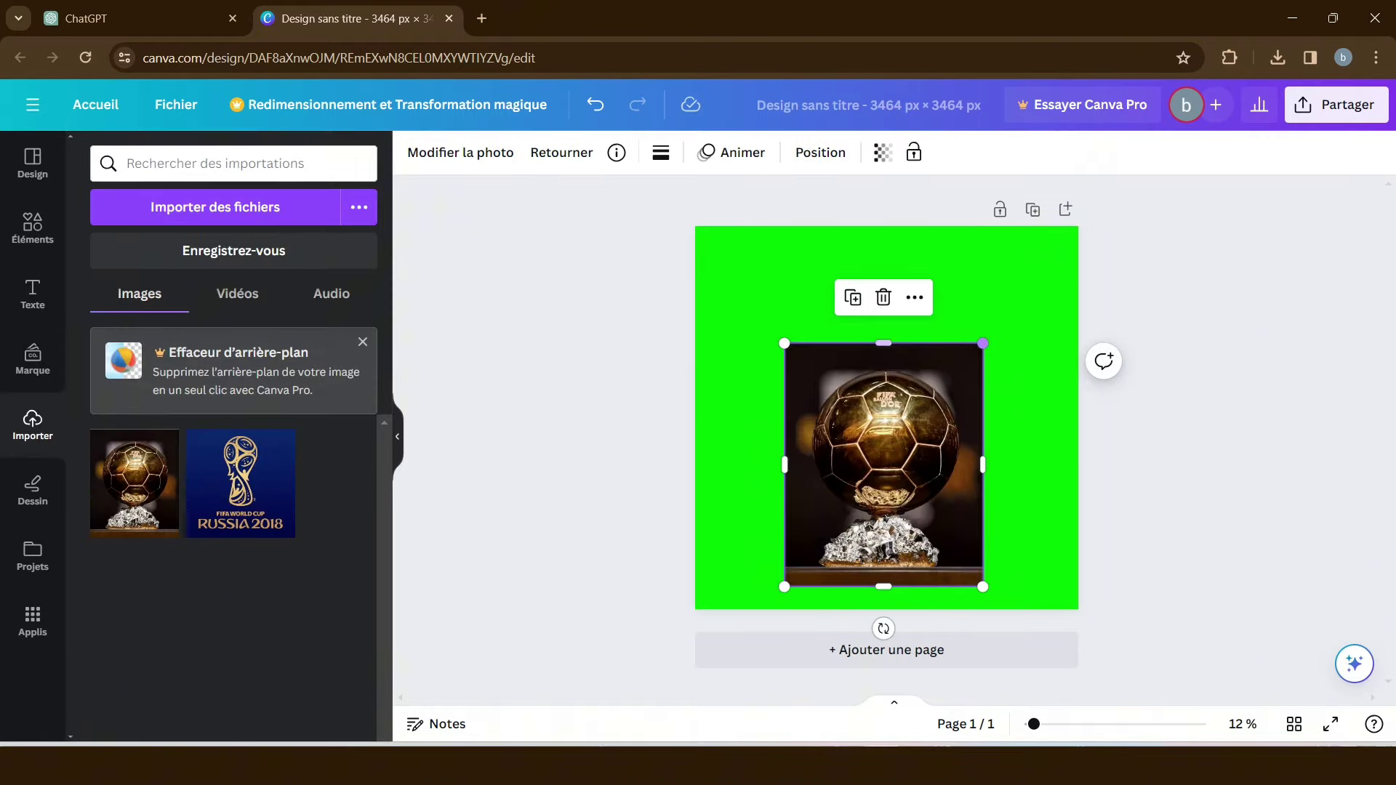
drag(984, 344, 1078, 226)
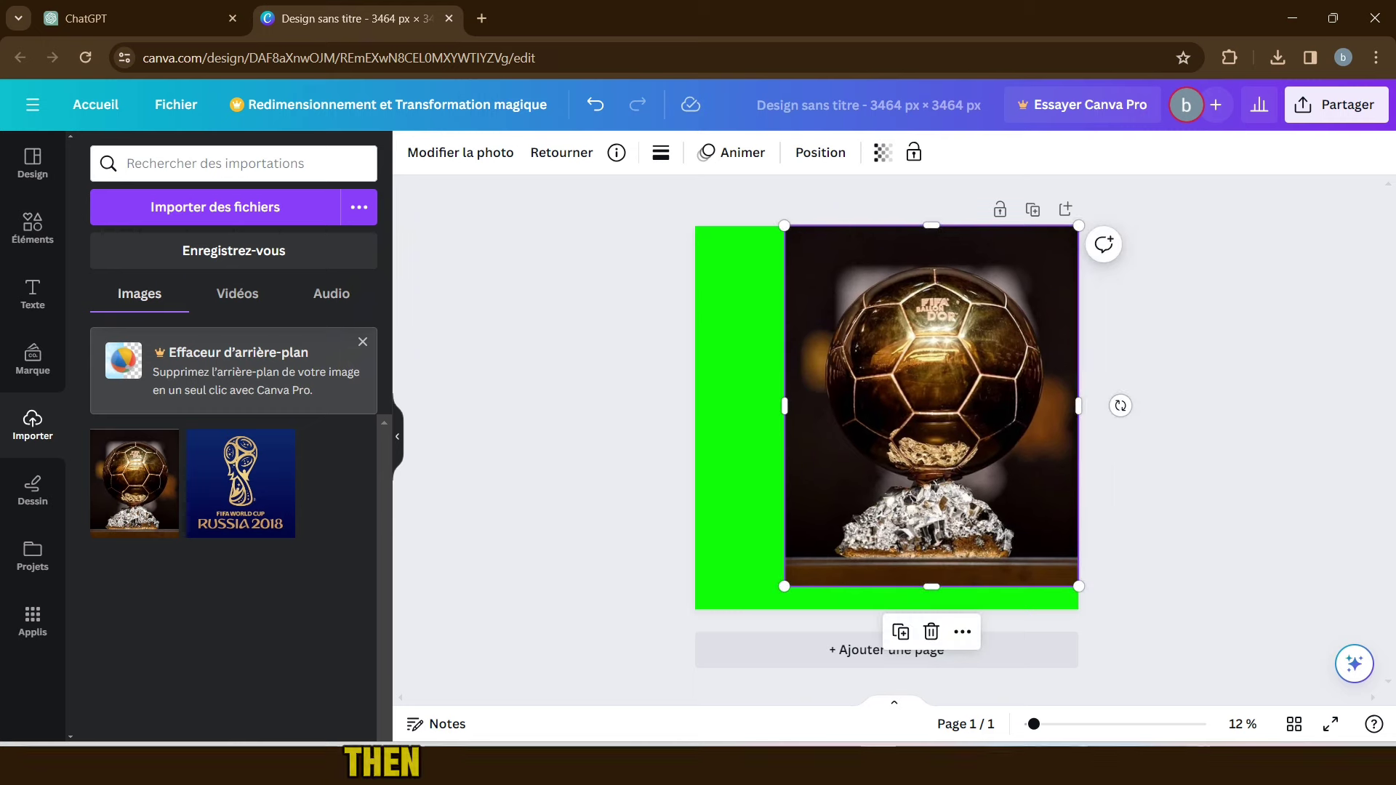
drag(931, 407, 888, 418)
click(660, 152)
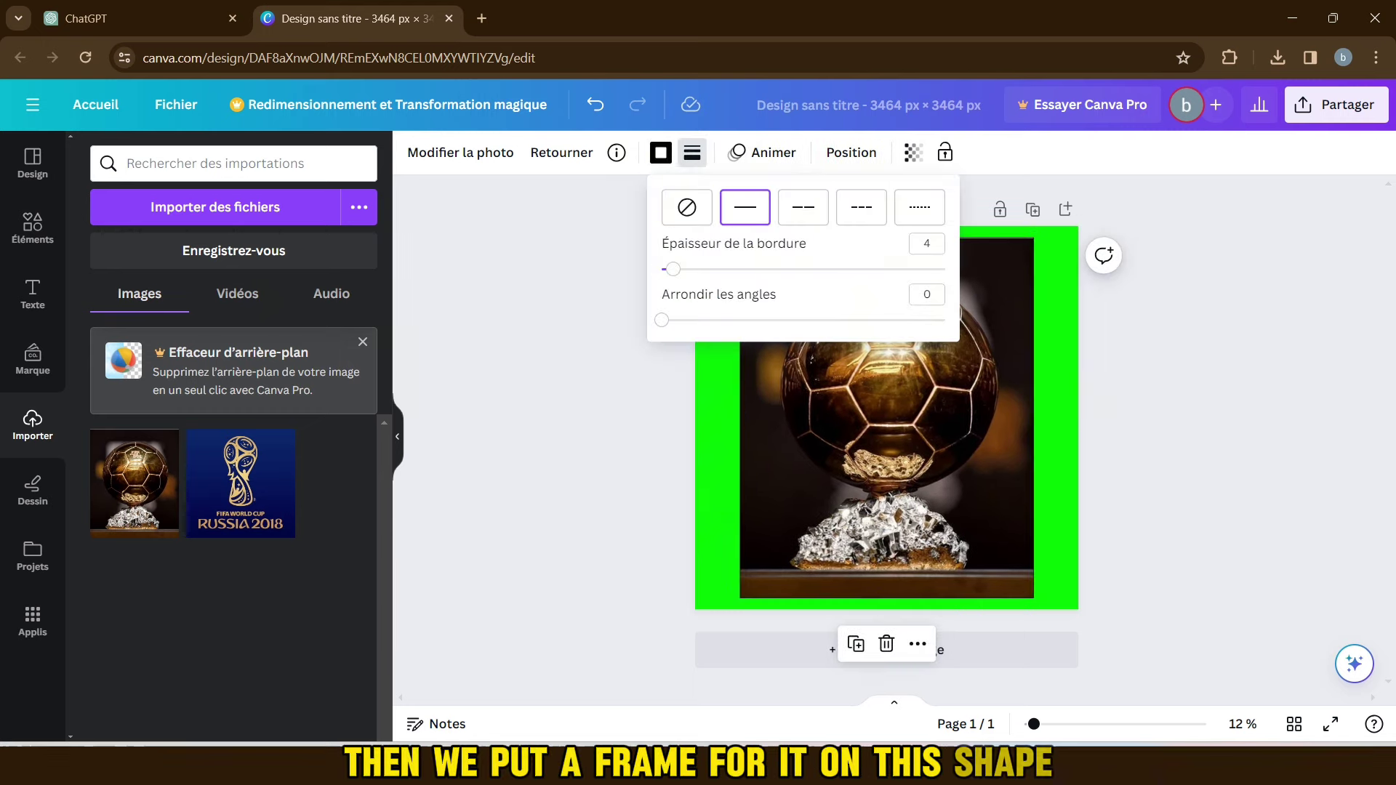
click(745, 207)
drag(661, 269, 772, 269)
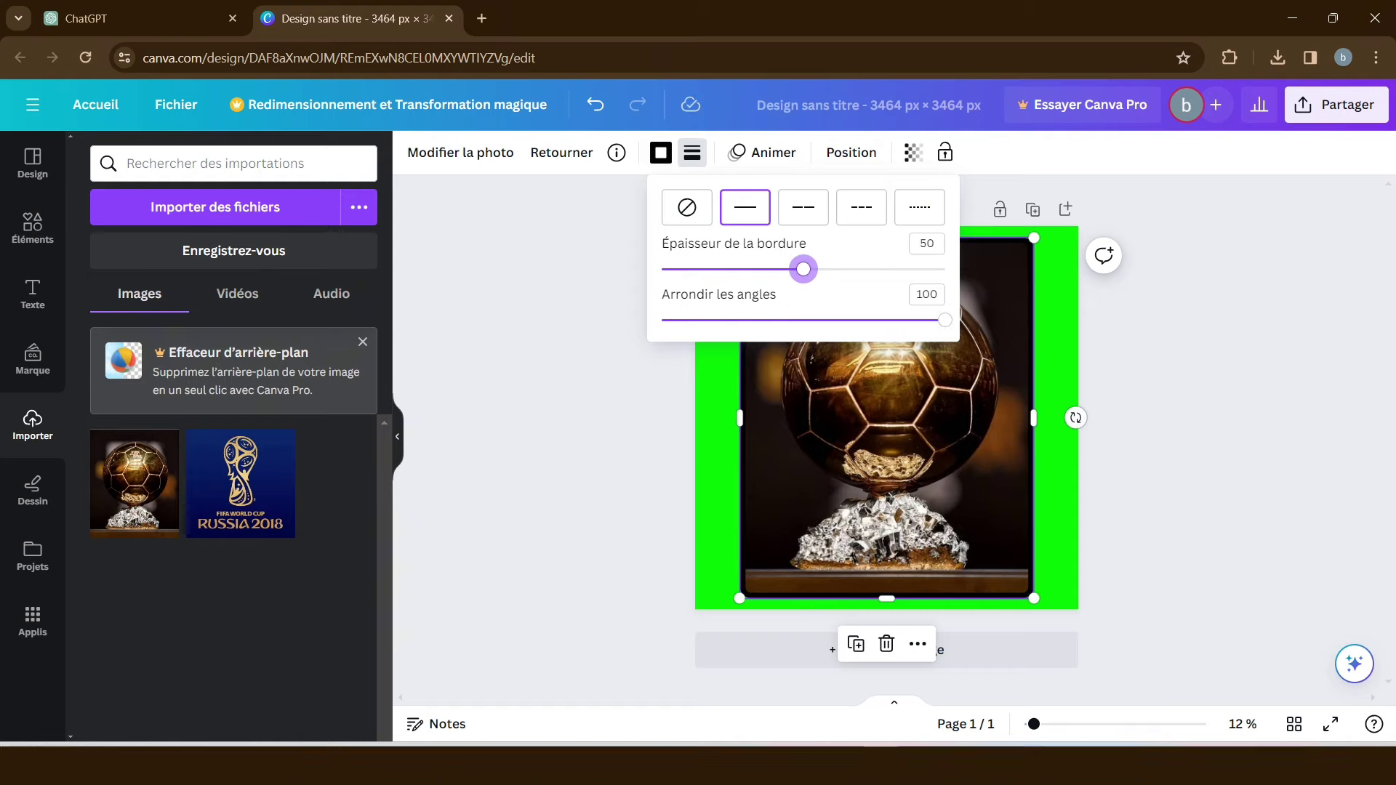
key(Escape)
key(Escape)
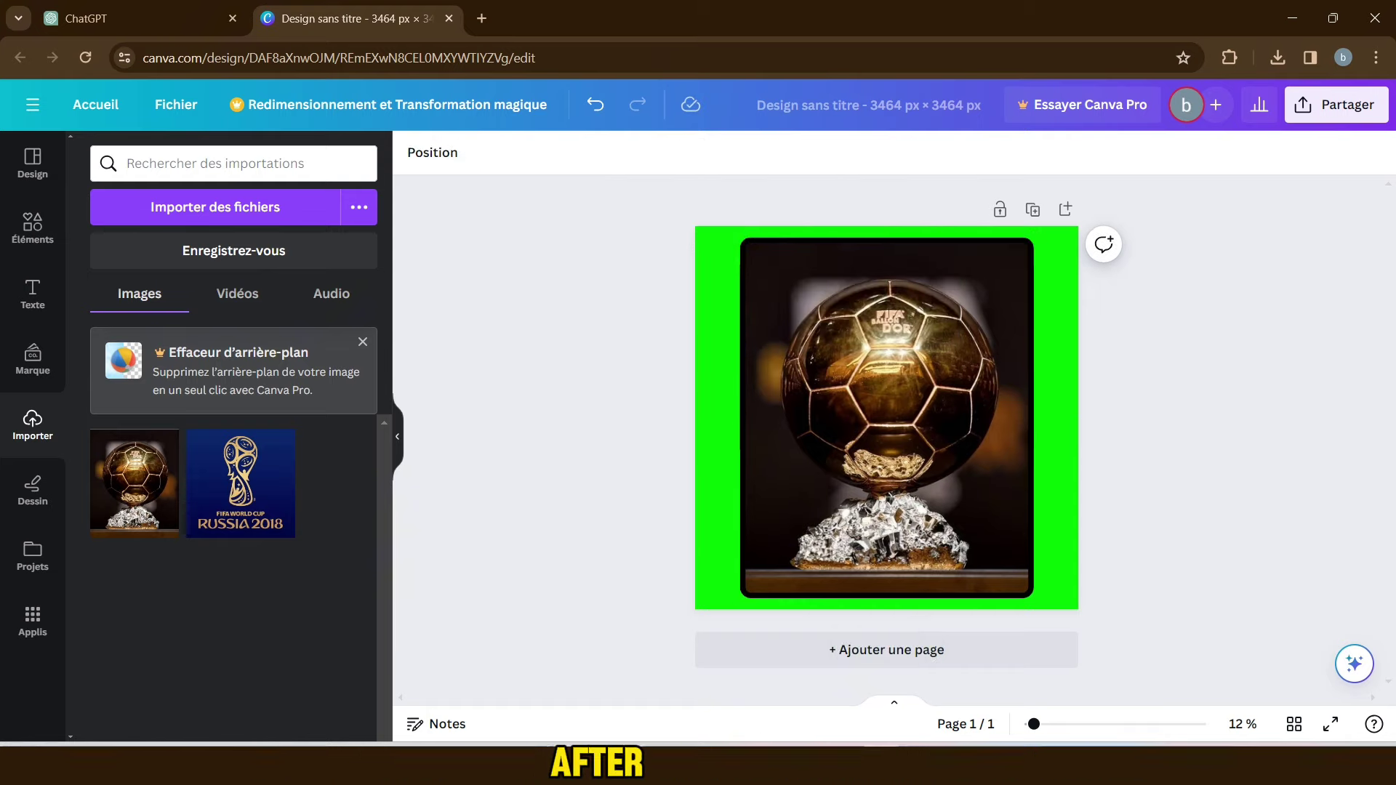
Download the Canva design as a PNG.
click(1336, 105)
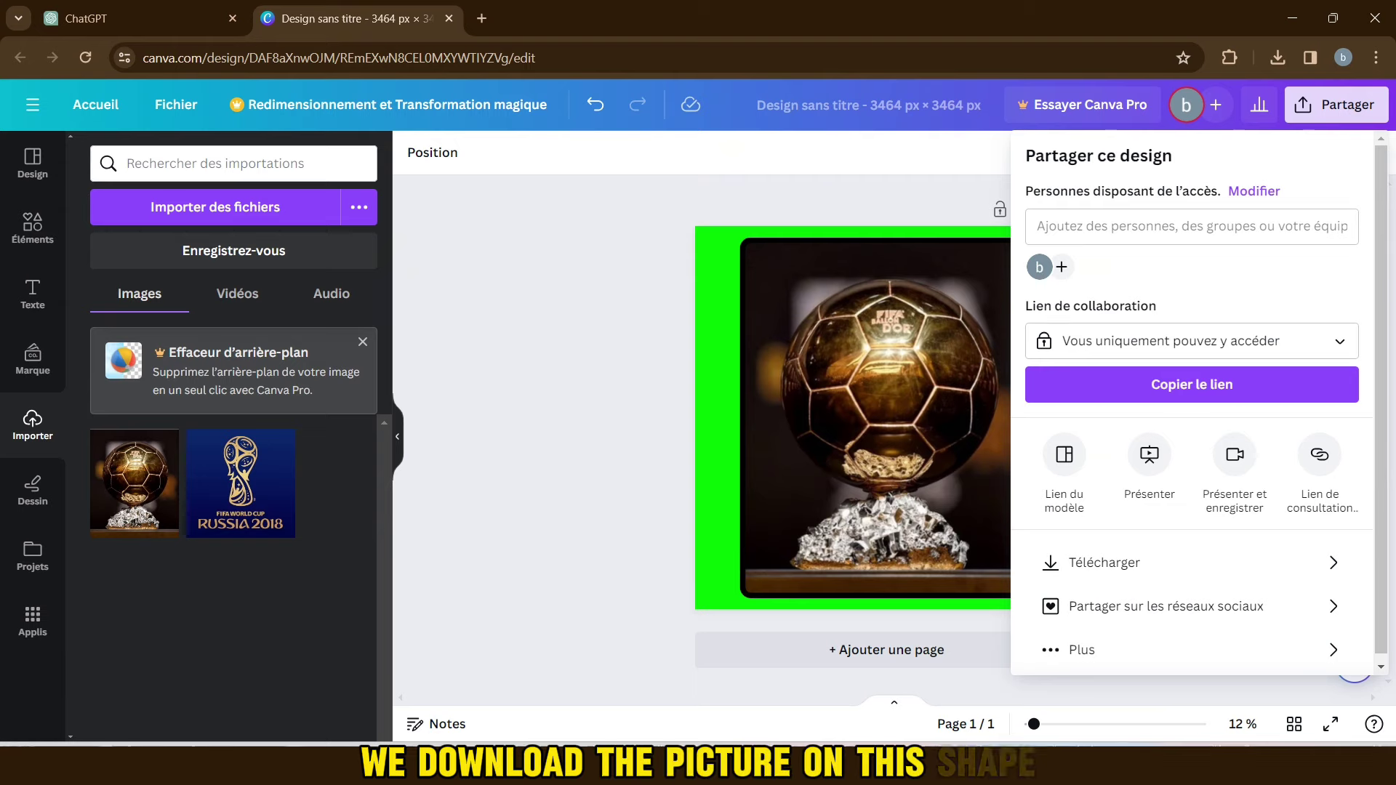
click(1105, 562)
click(1201, 446)
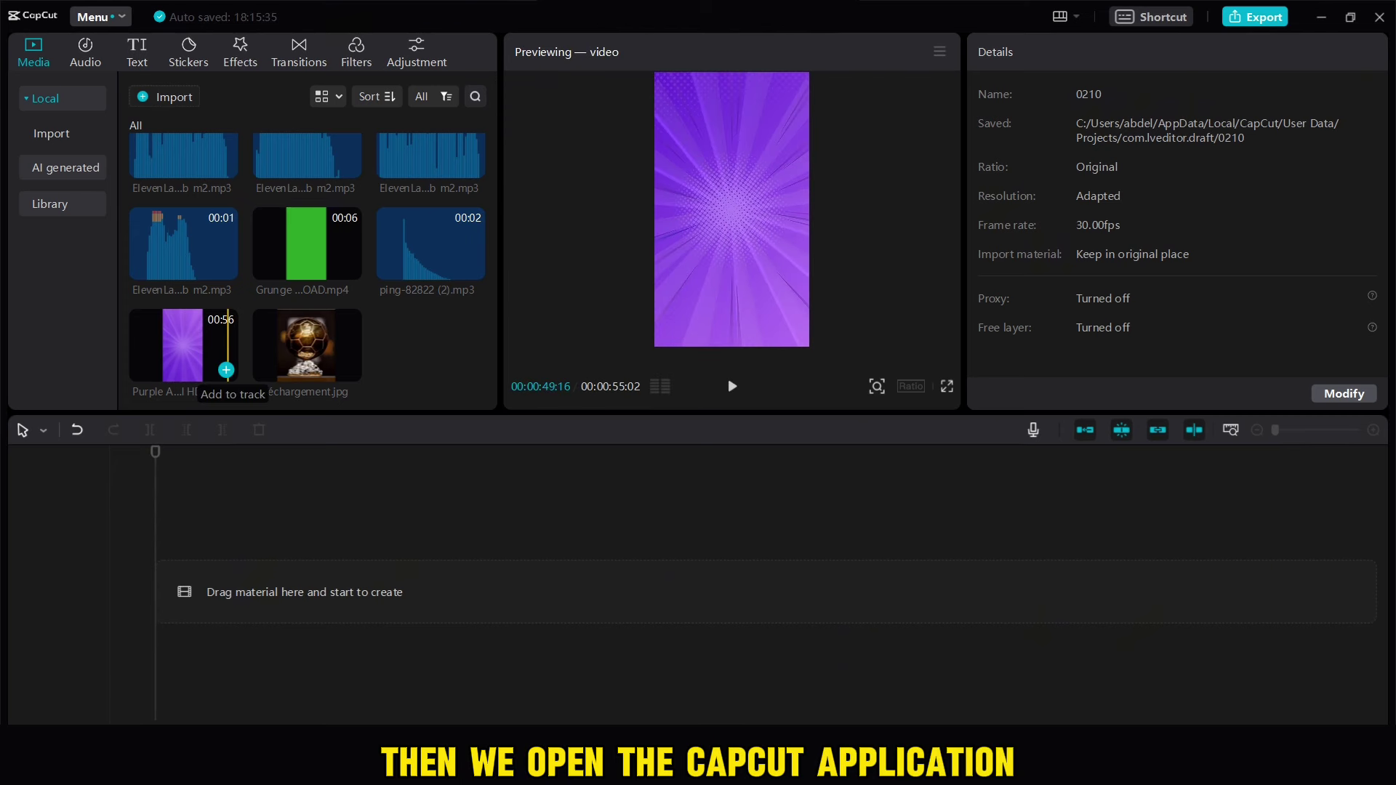
Add the purple background video to the timeline and preview it.
click(226, 370)
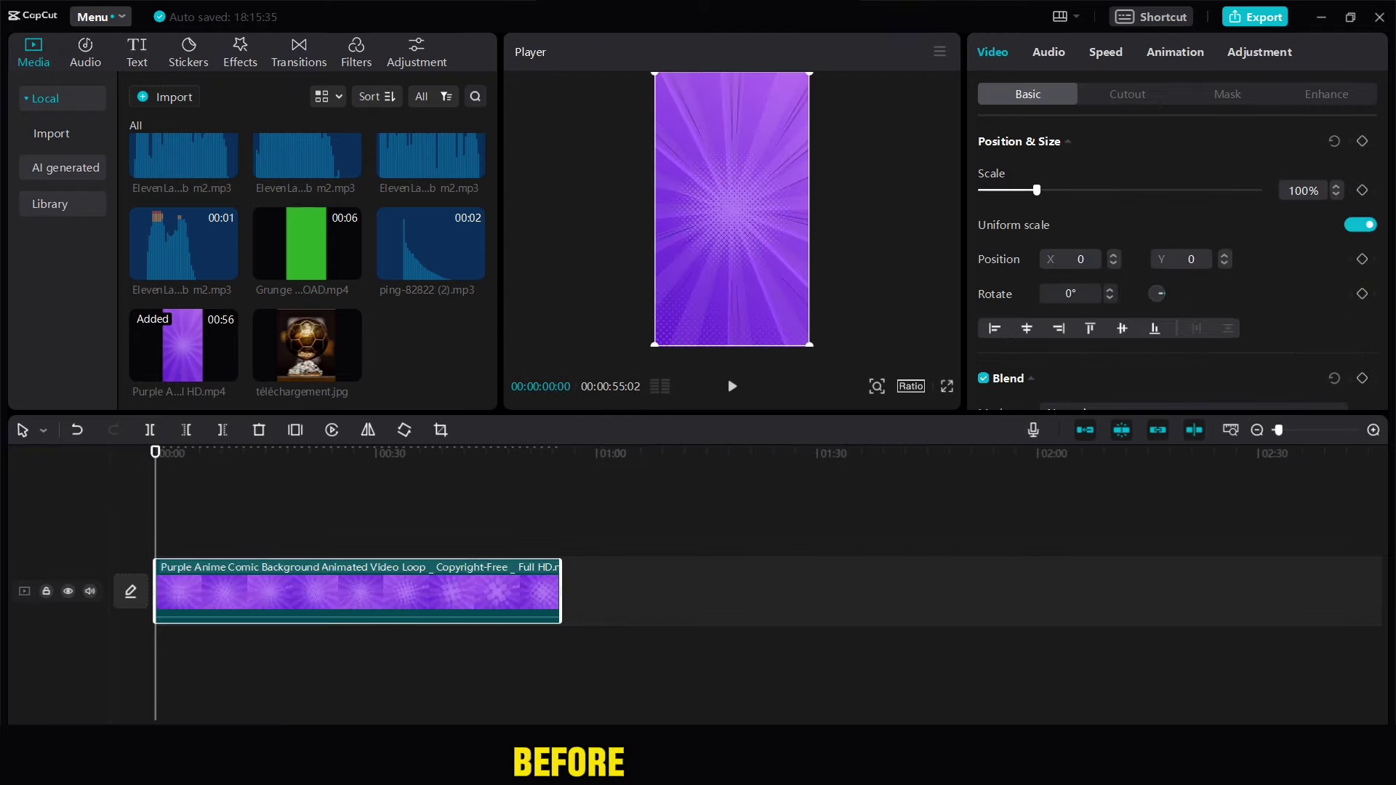
key(space)
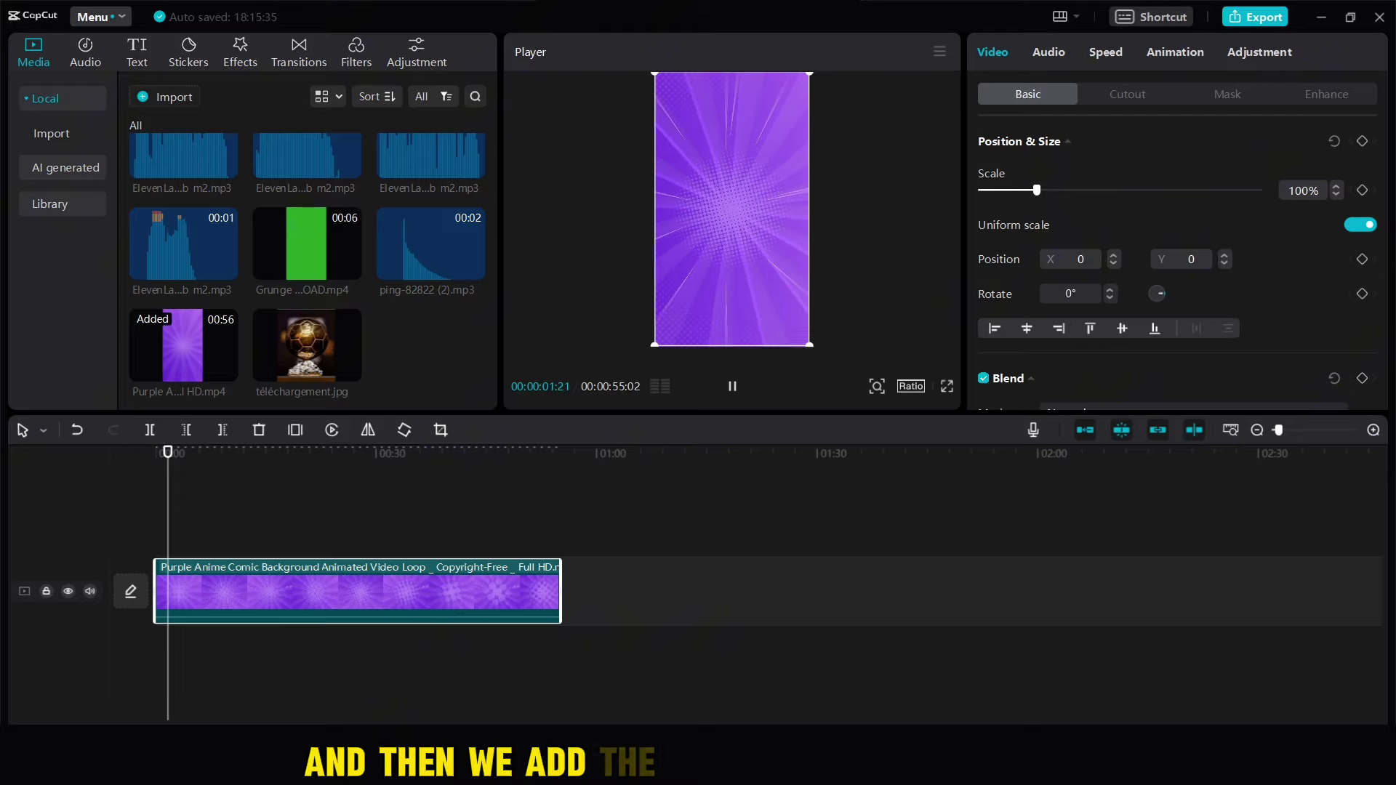
key(space)
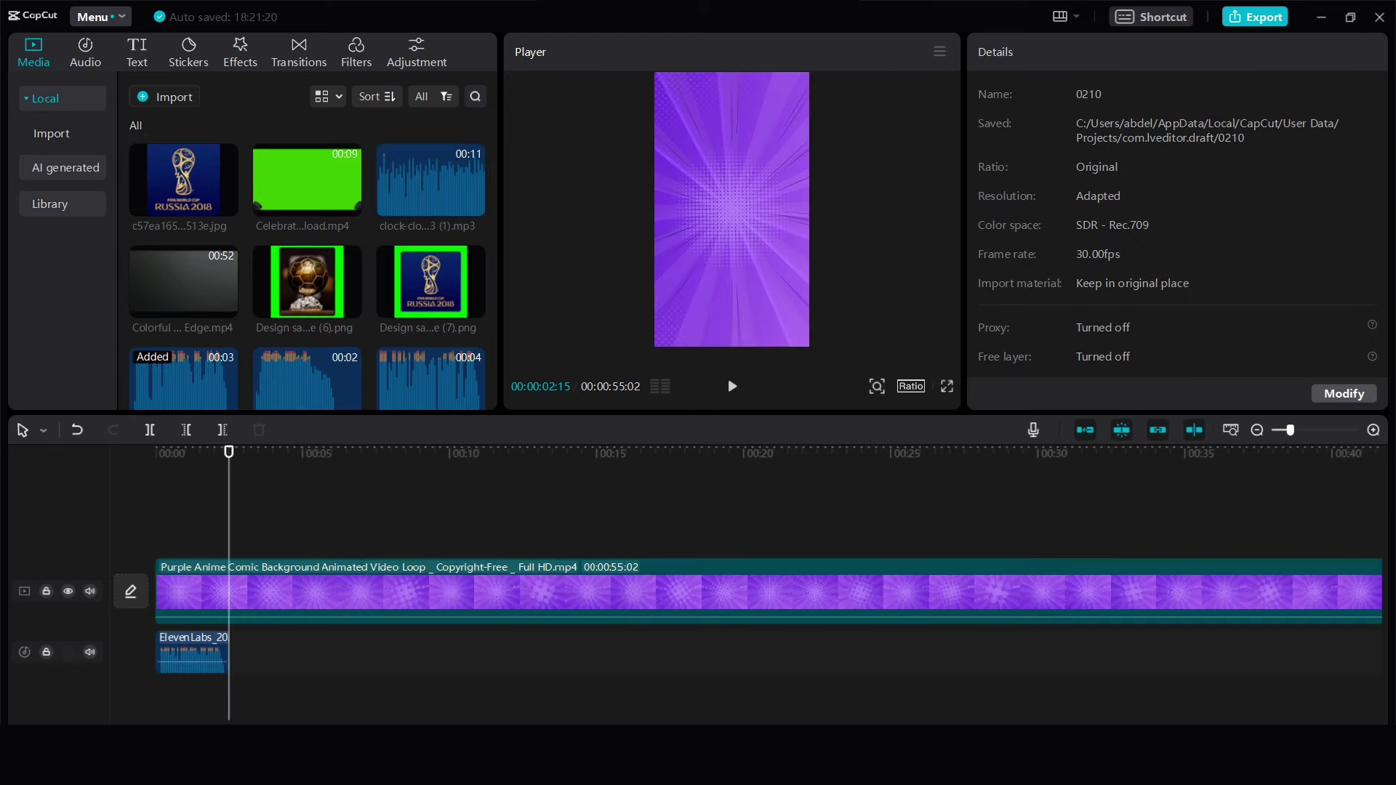
Add the clock sound and align the progress-bar clip with it near the start.
drag(418, 180, 235, 655)
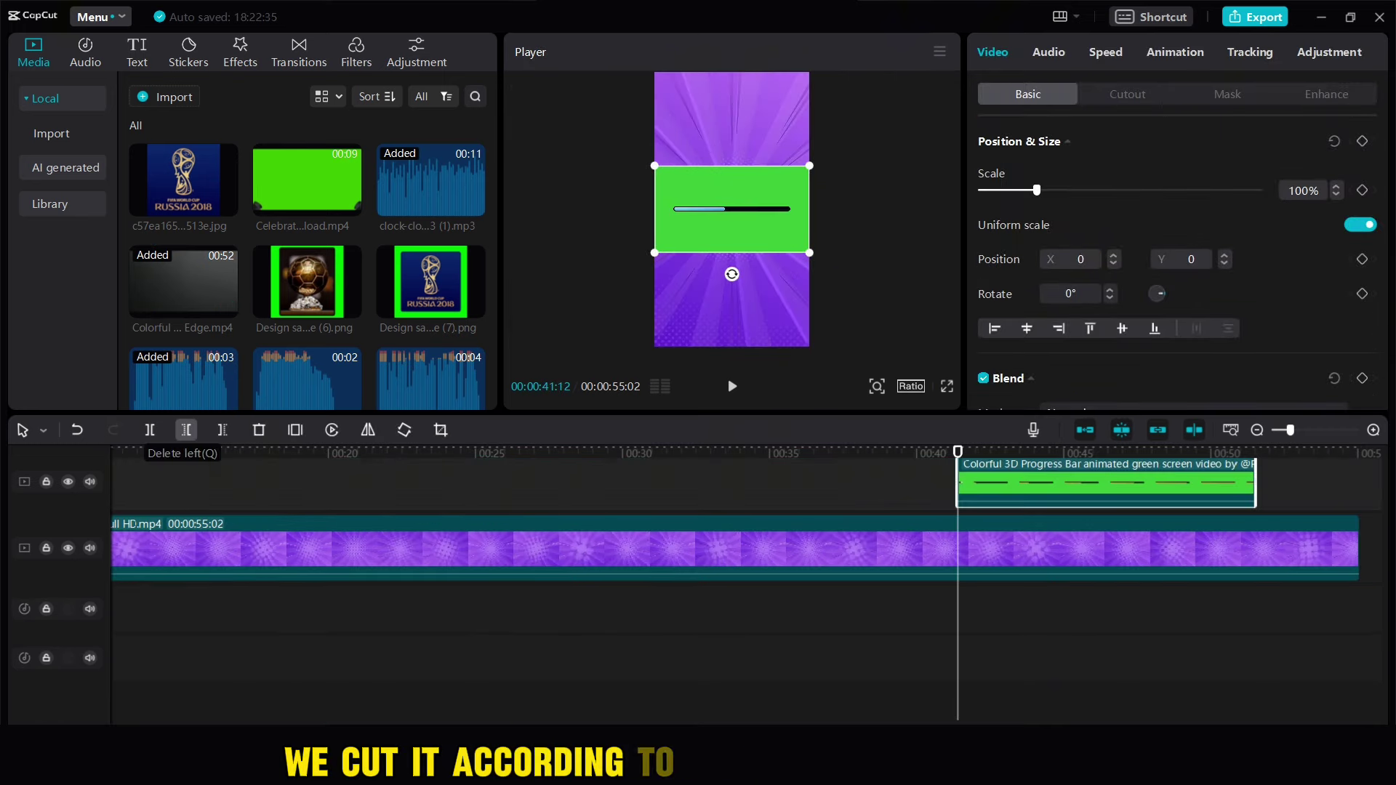
click(1262, 655)
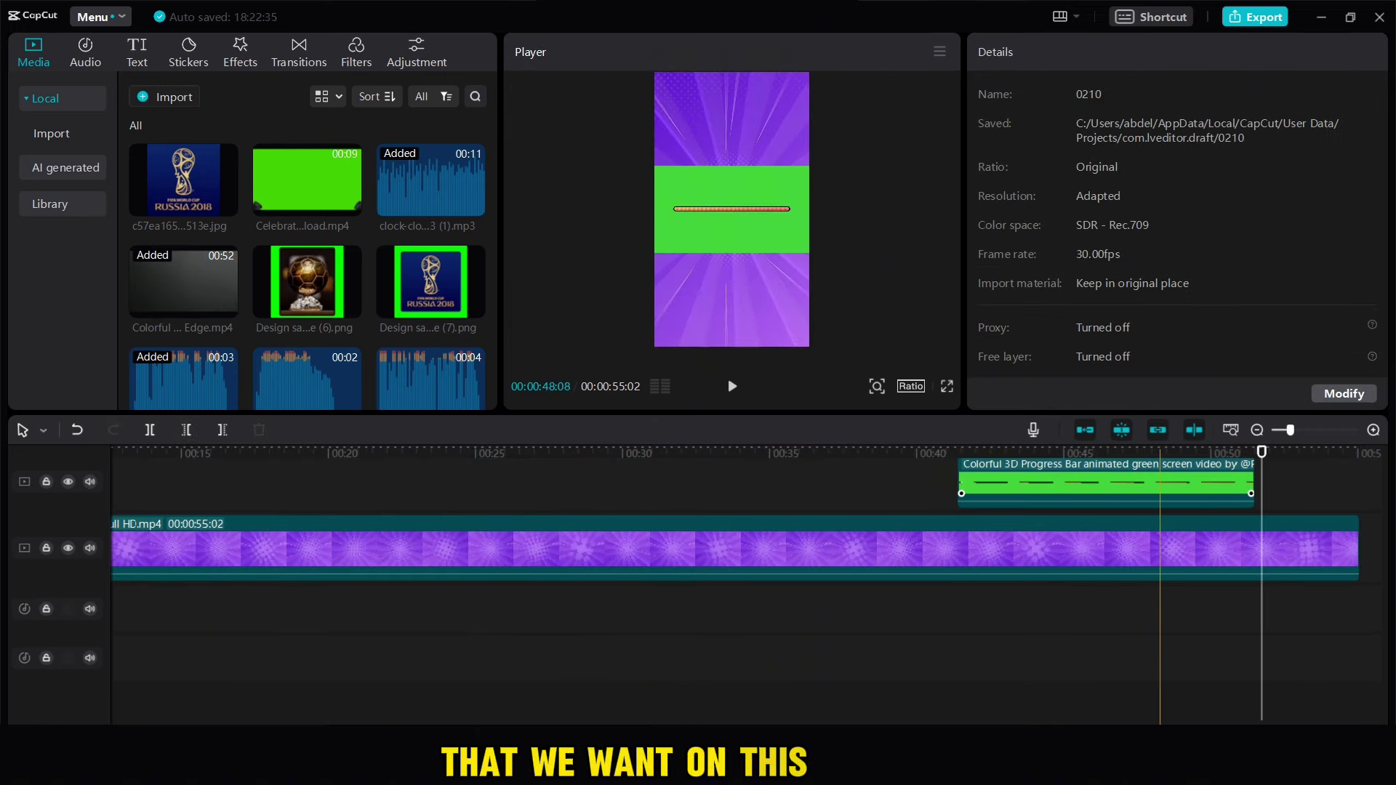
drag(1106, 482, 521, 533)
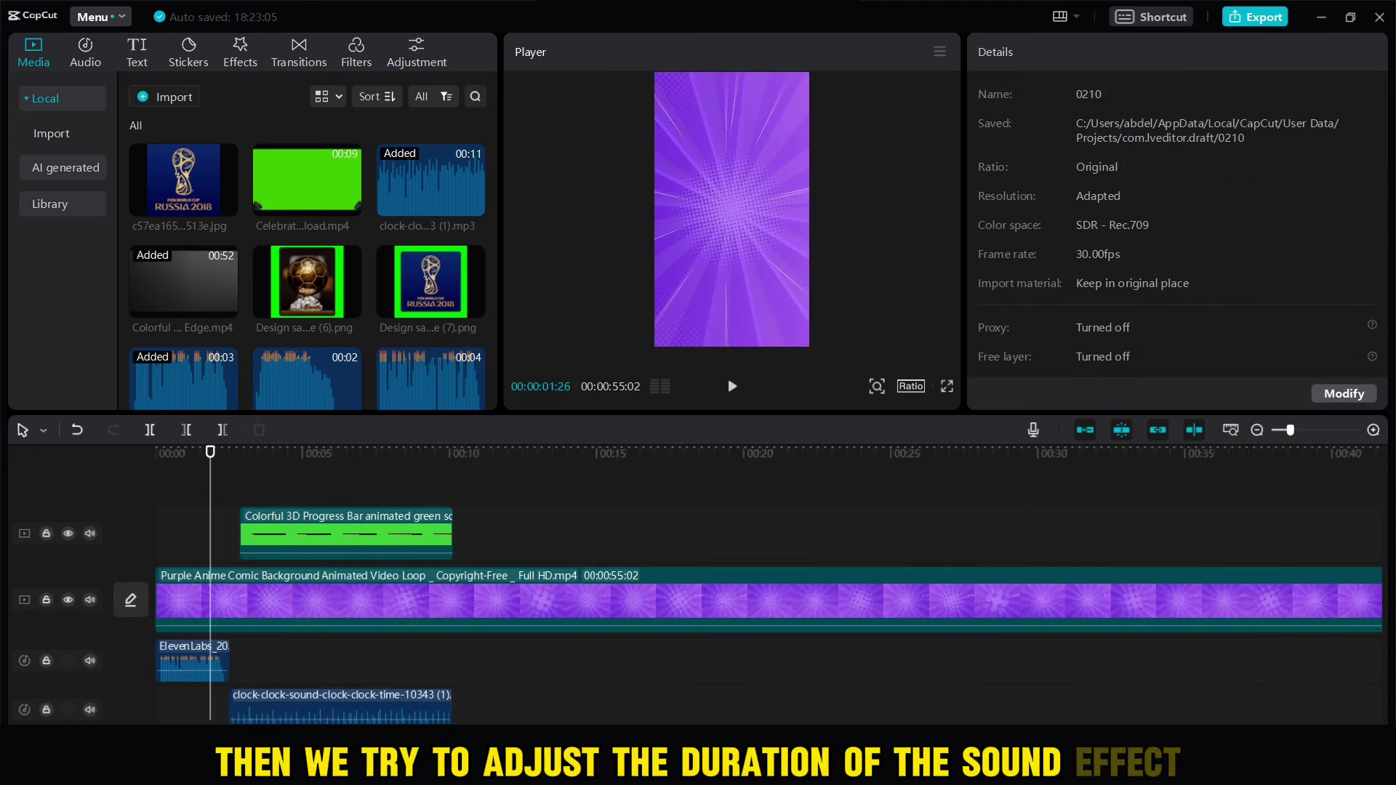
click(229, 480)
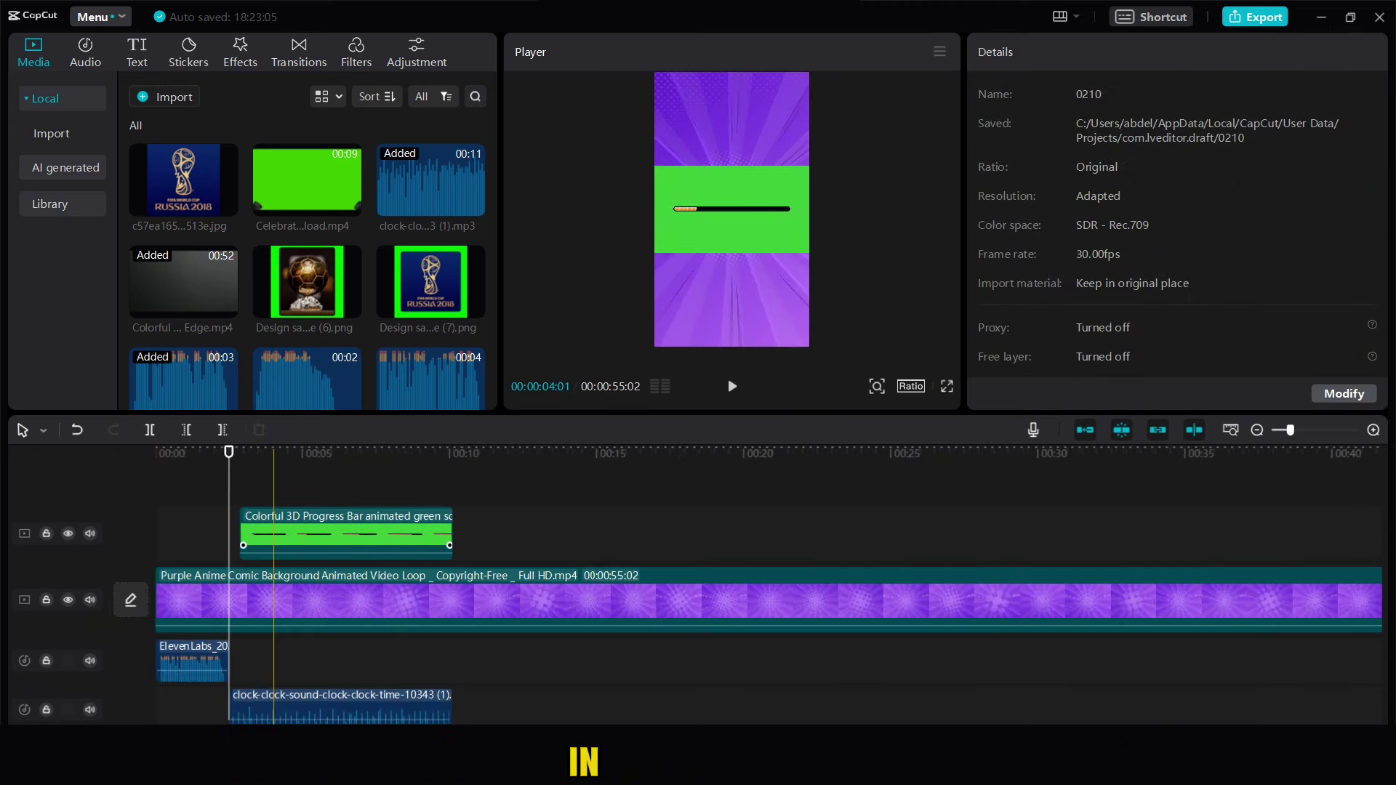
drag(273, 532, 263, 533)
click(213, 480)
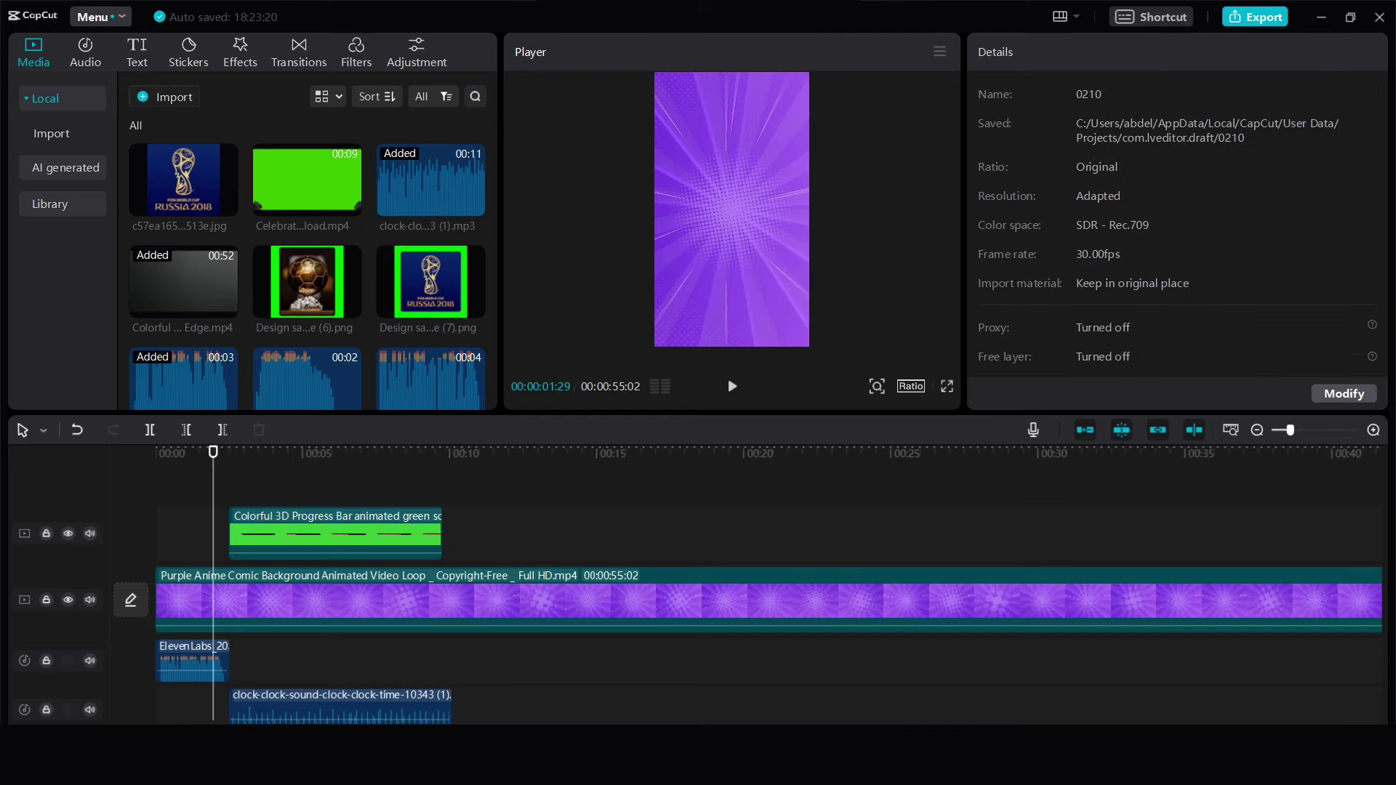
click(259, 535)
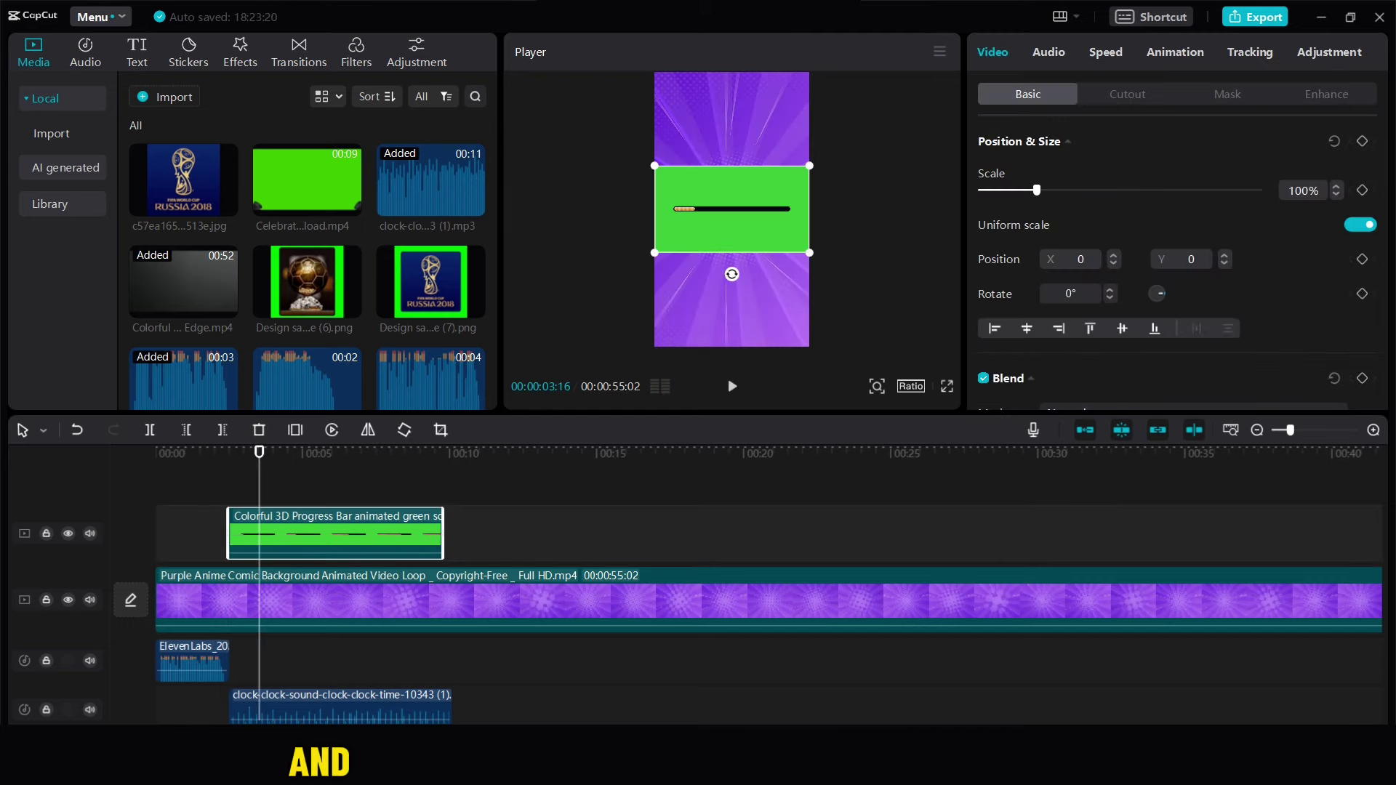
Chroma-key out the progress bar's green with raised strength and move the bar lower.
click(1126, 95)
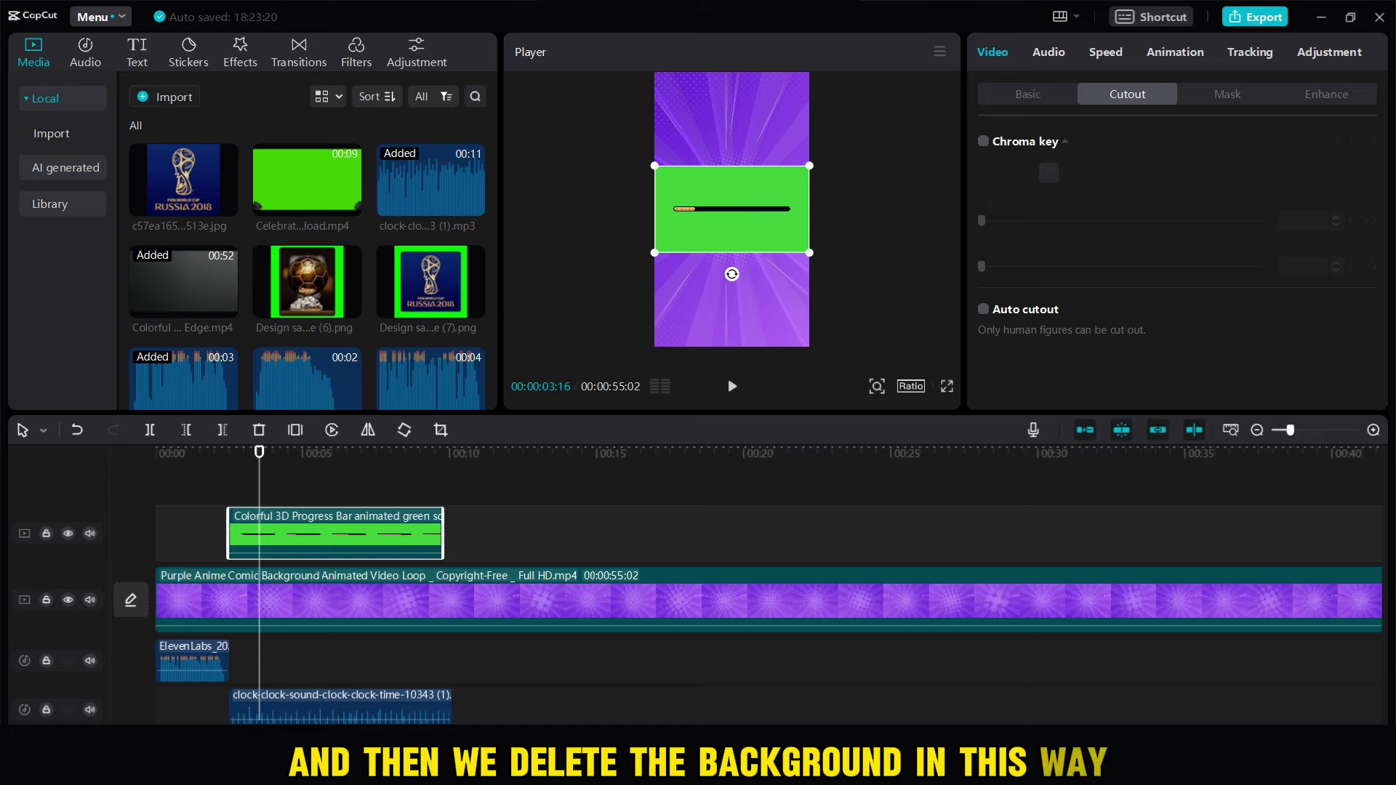
click(983, 141)
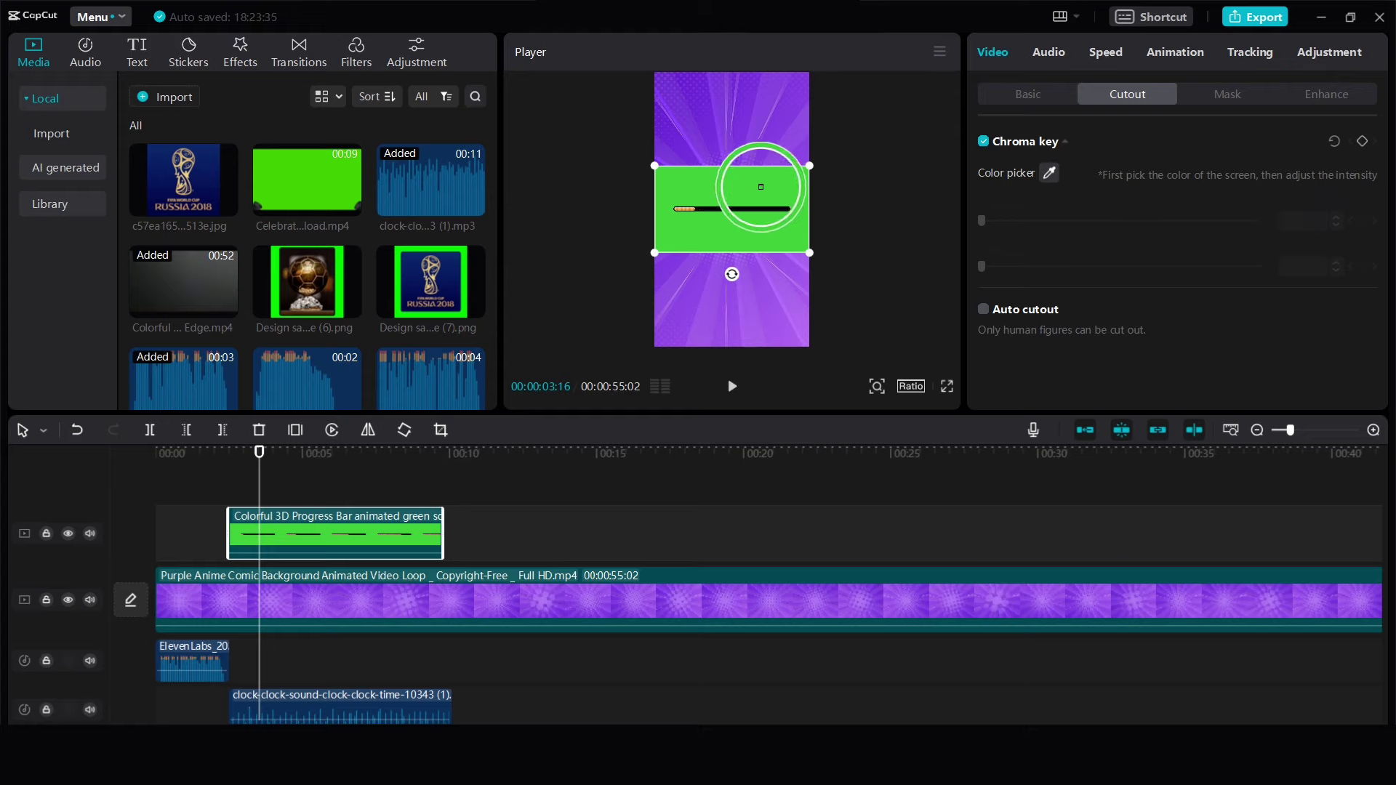
click(764, 178)
drag(998, 220, 1082, 221)
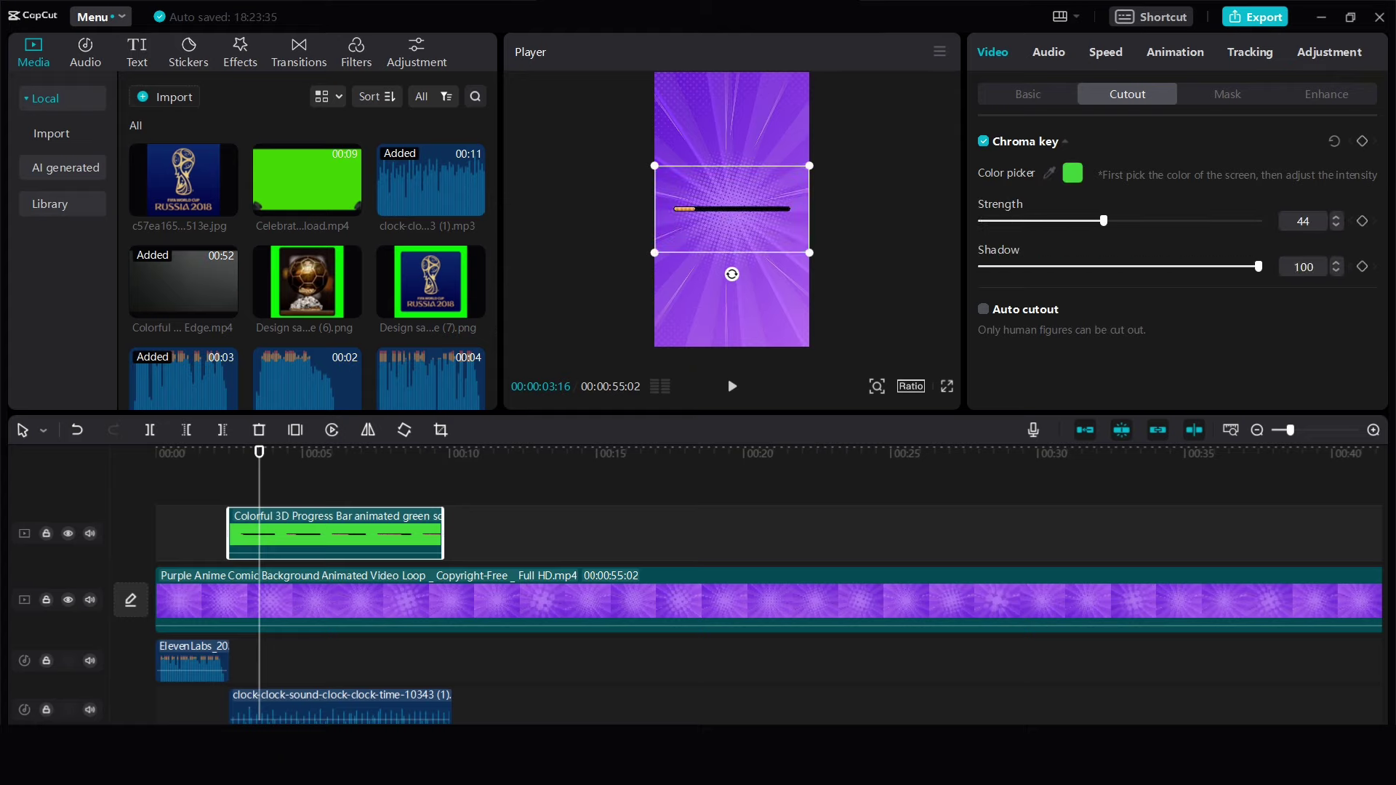
drag(732, 208, 732, 289)
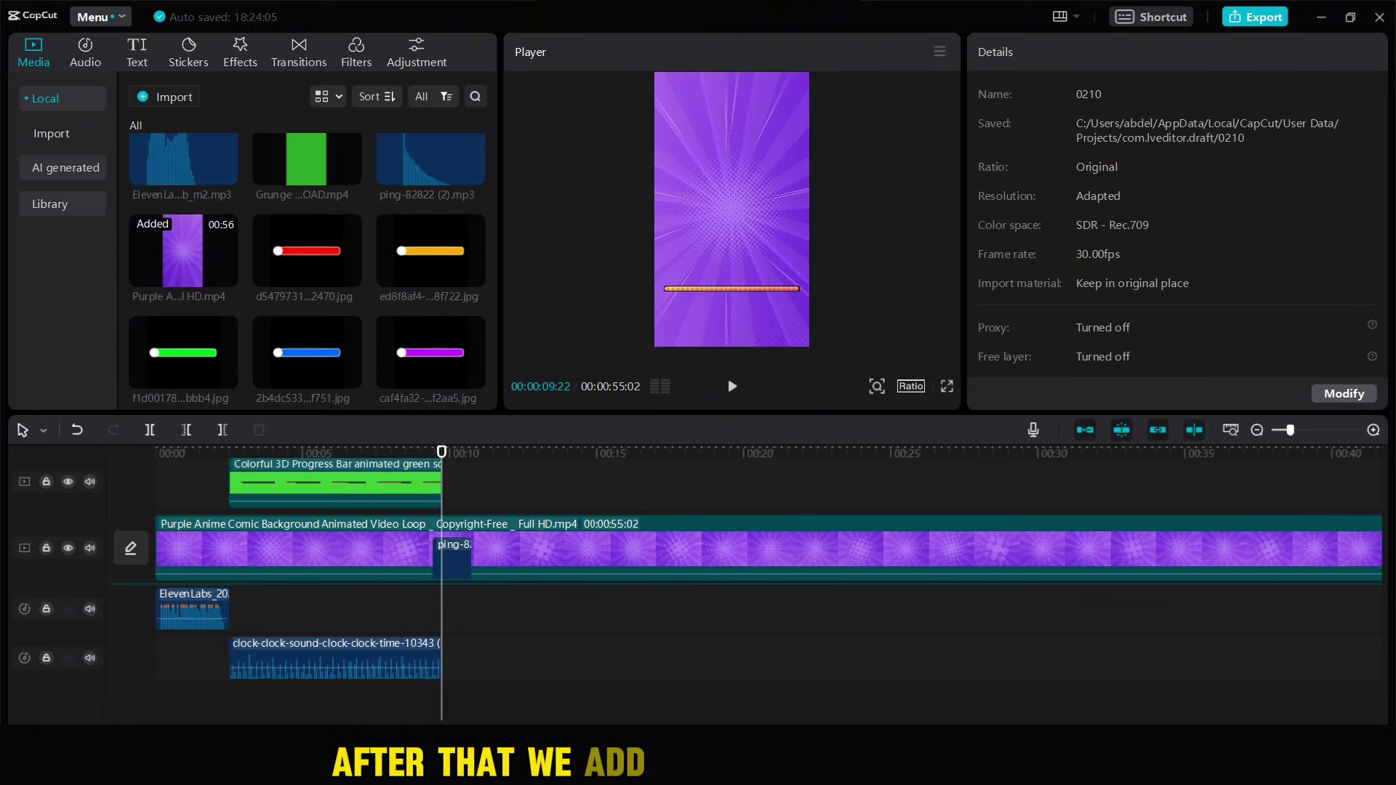
Add the ping sound and Ballon d'Or PNG, then chroma-key out the picture's green.
drag(441, 644, 448, 699)
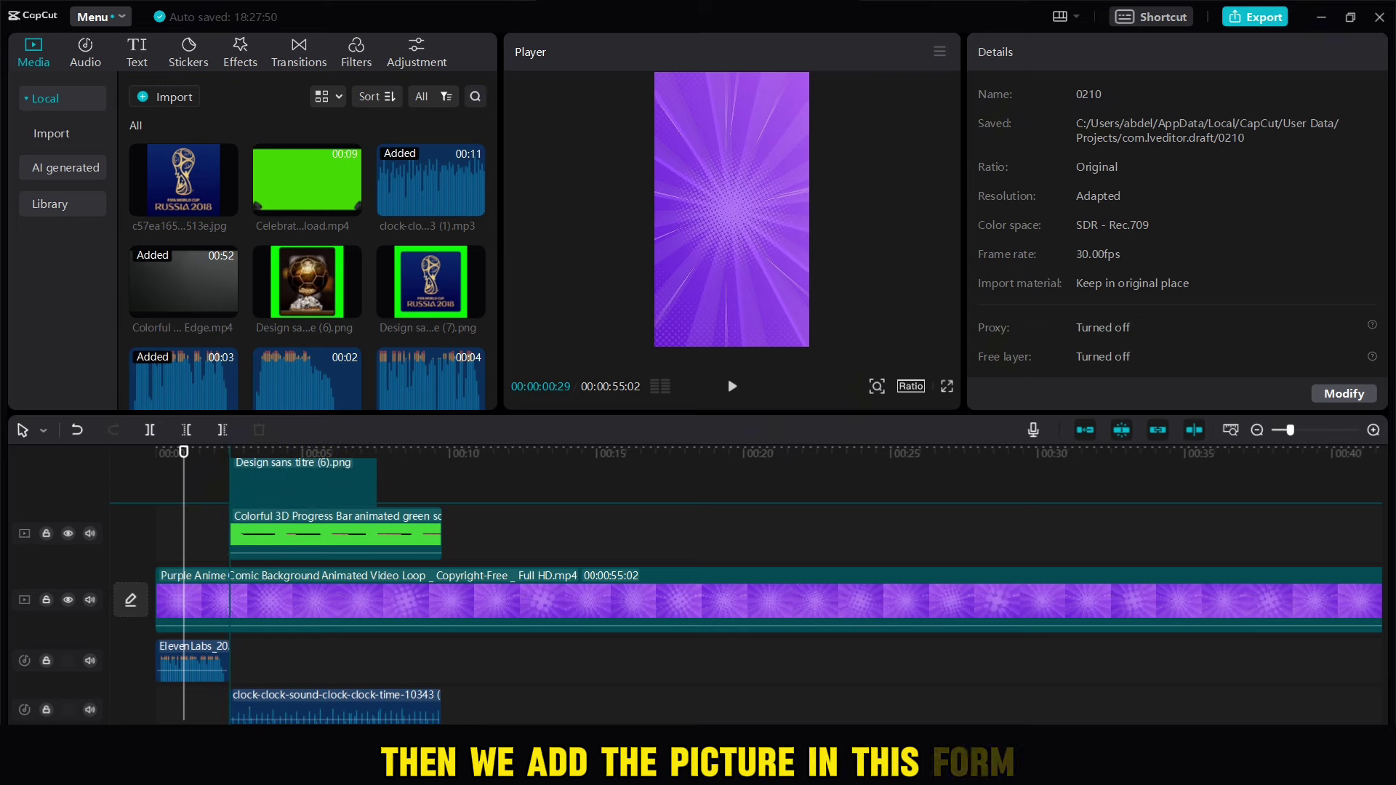
drag(307, 282, 229, 533)
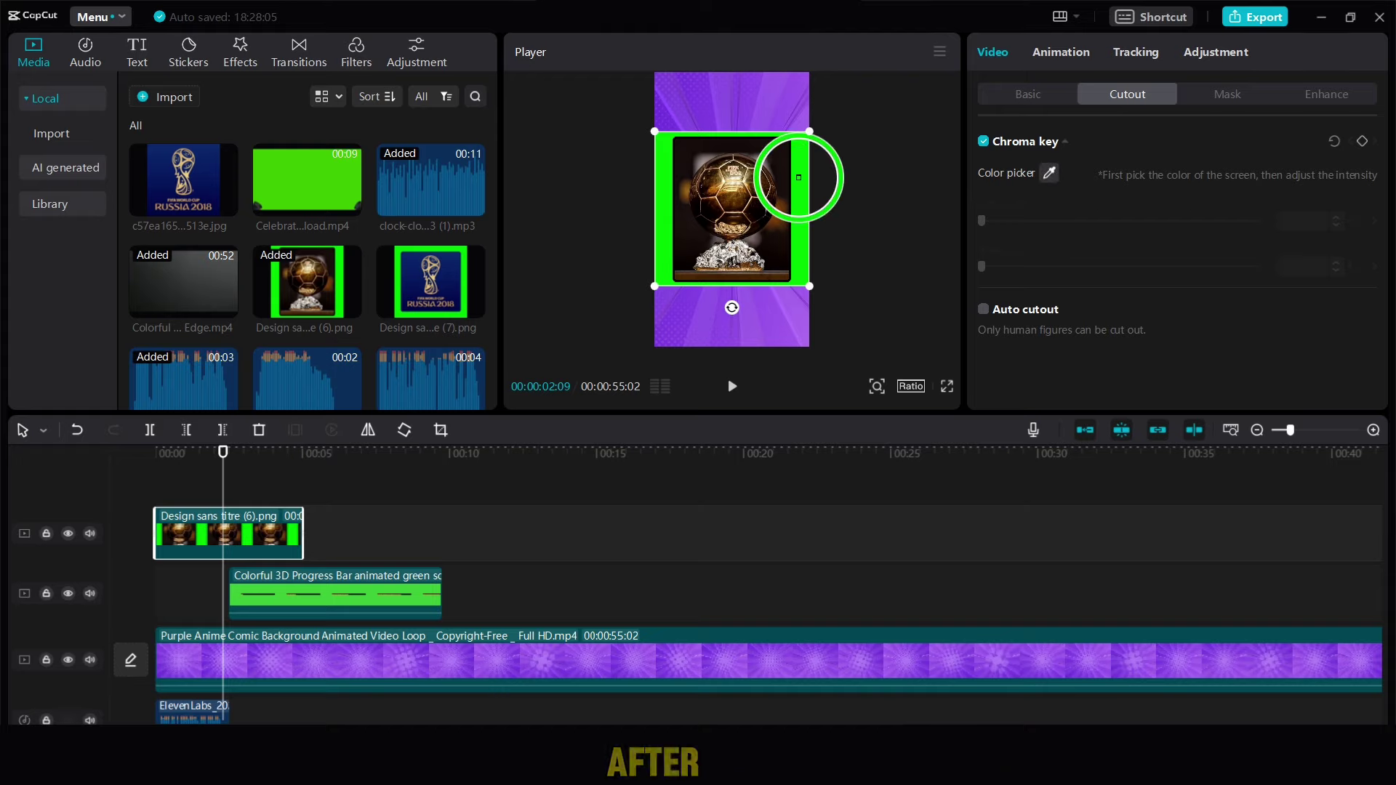
click(799, 178)
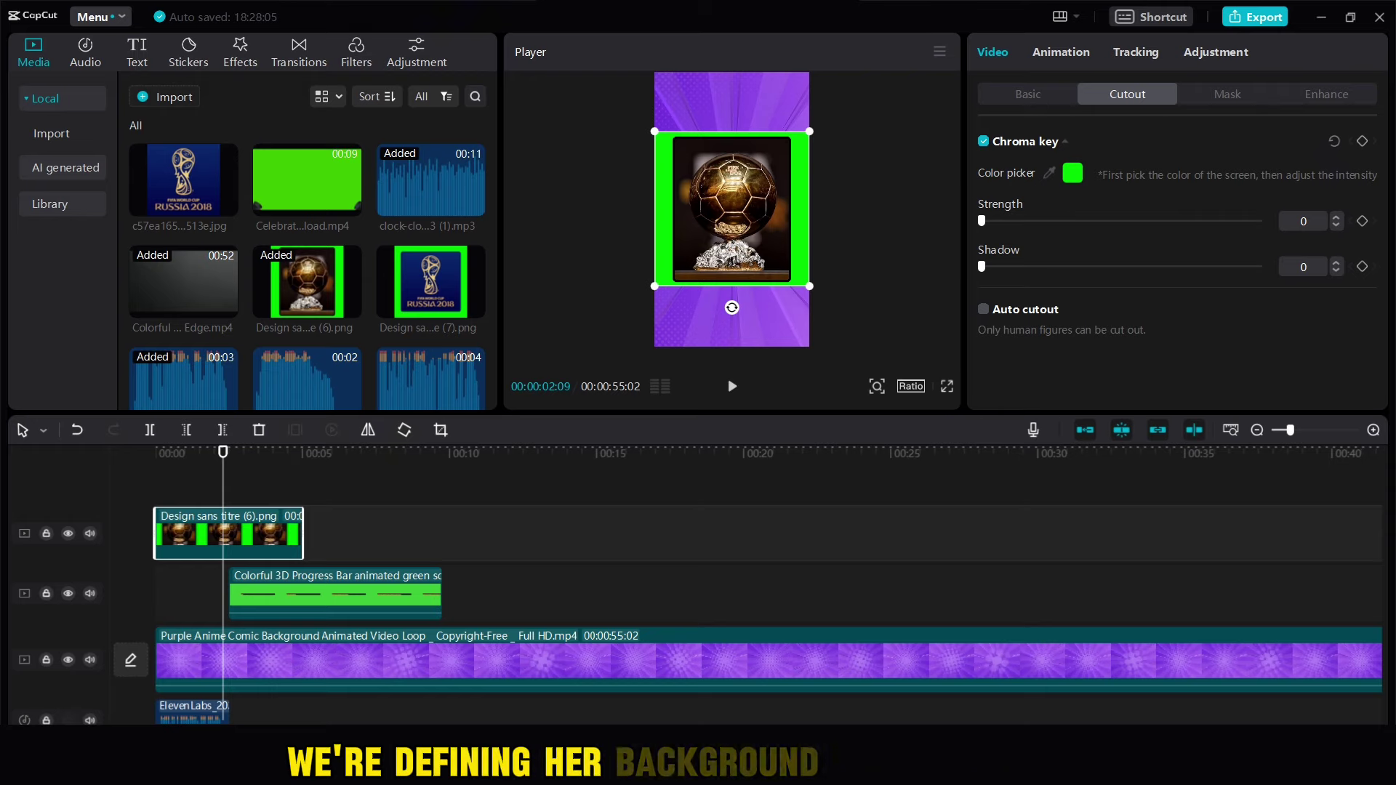
drag(982, 221, 1070, 221)
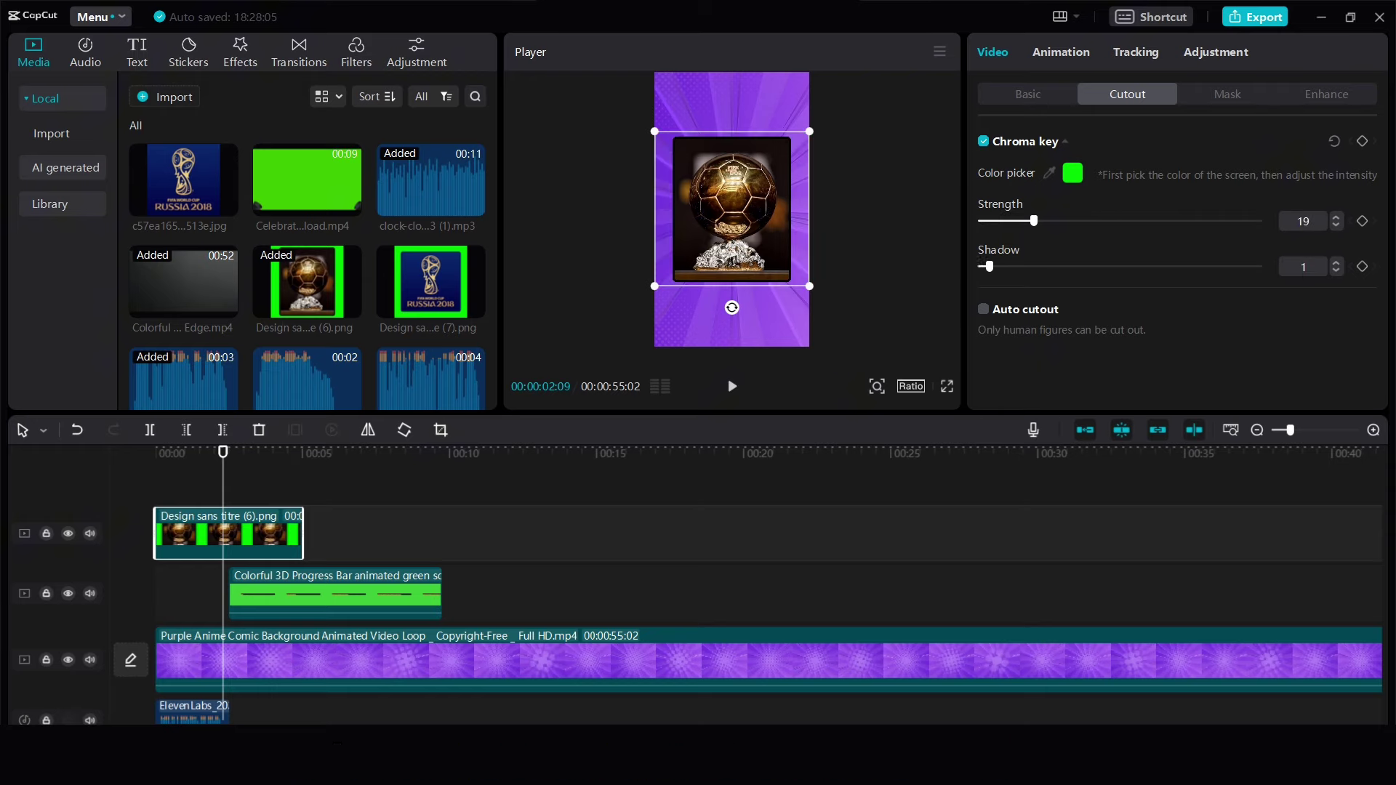
click(442, 514)
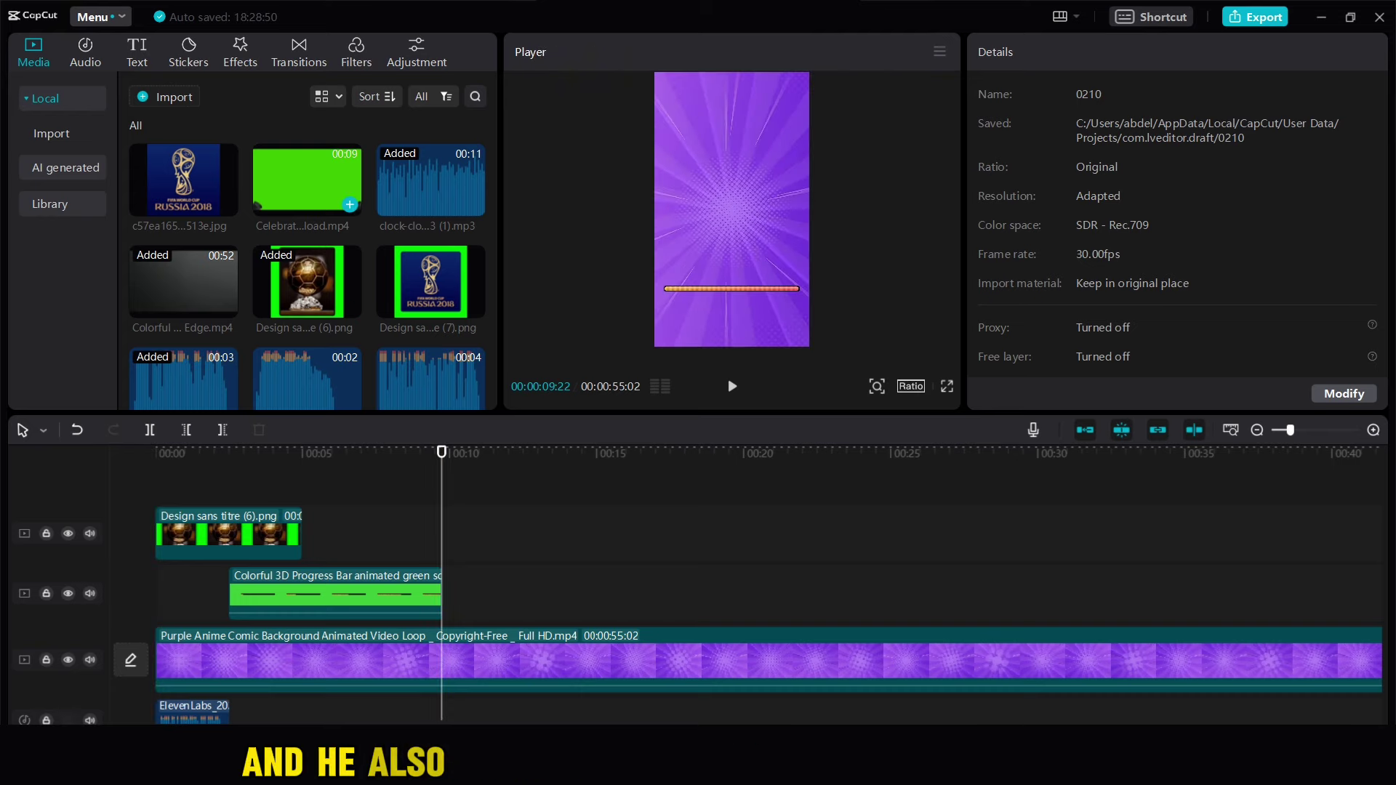
Add the Celebrate confetti clip at about 8 seconds and chroma-key out its green.
drag(307, 181, 513, 535)
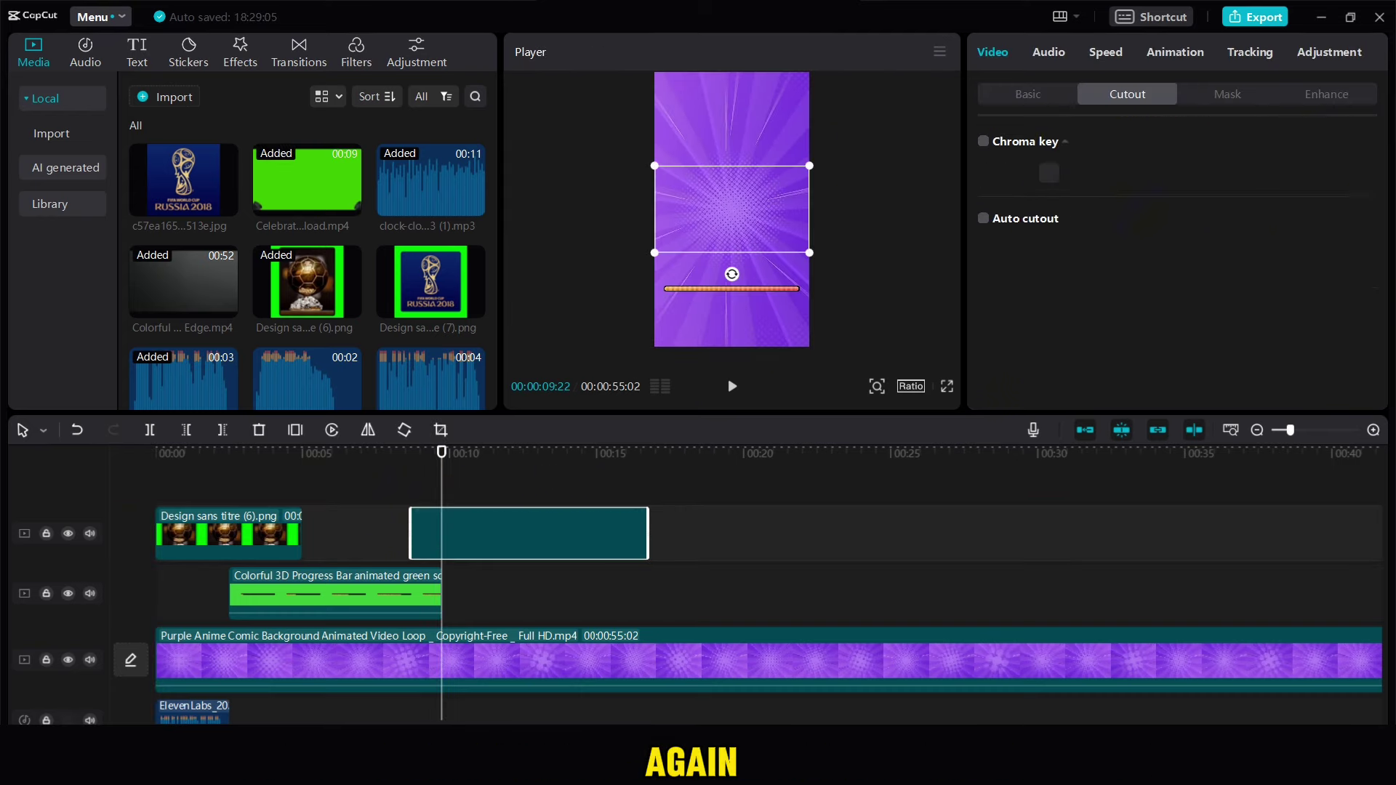
click(399, 513)
key(space)
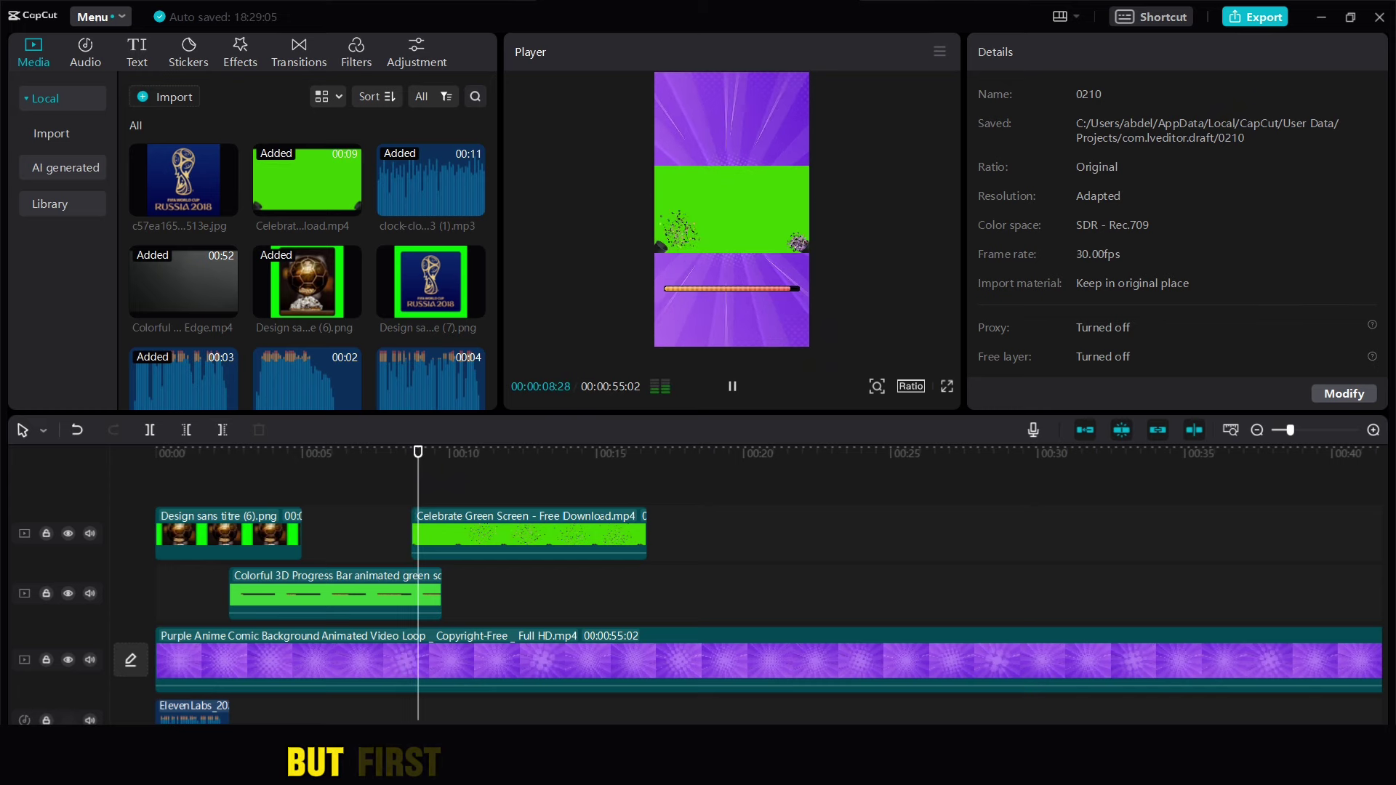
drag(983, 220, 1020, 221)
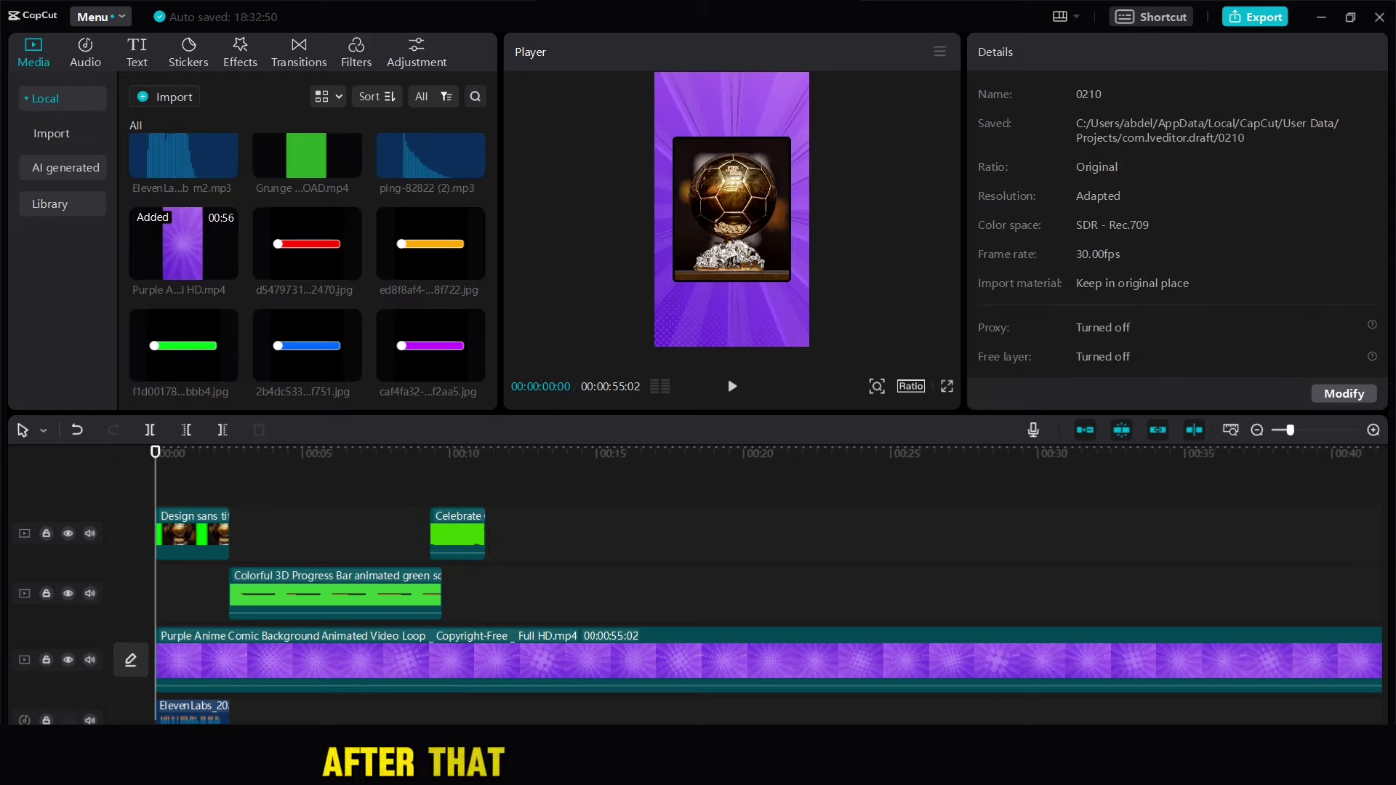
Add the question 'Who won the FIFA Ballon d'Or in 2021?' at the top, split into two lines and scaled down.
click(136, 51)
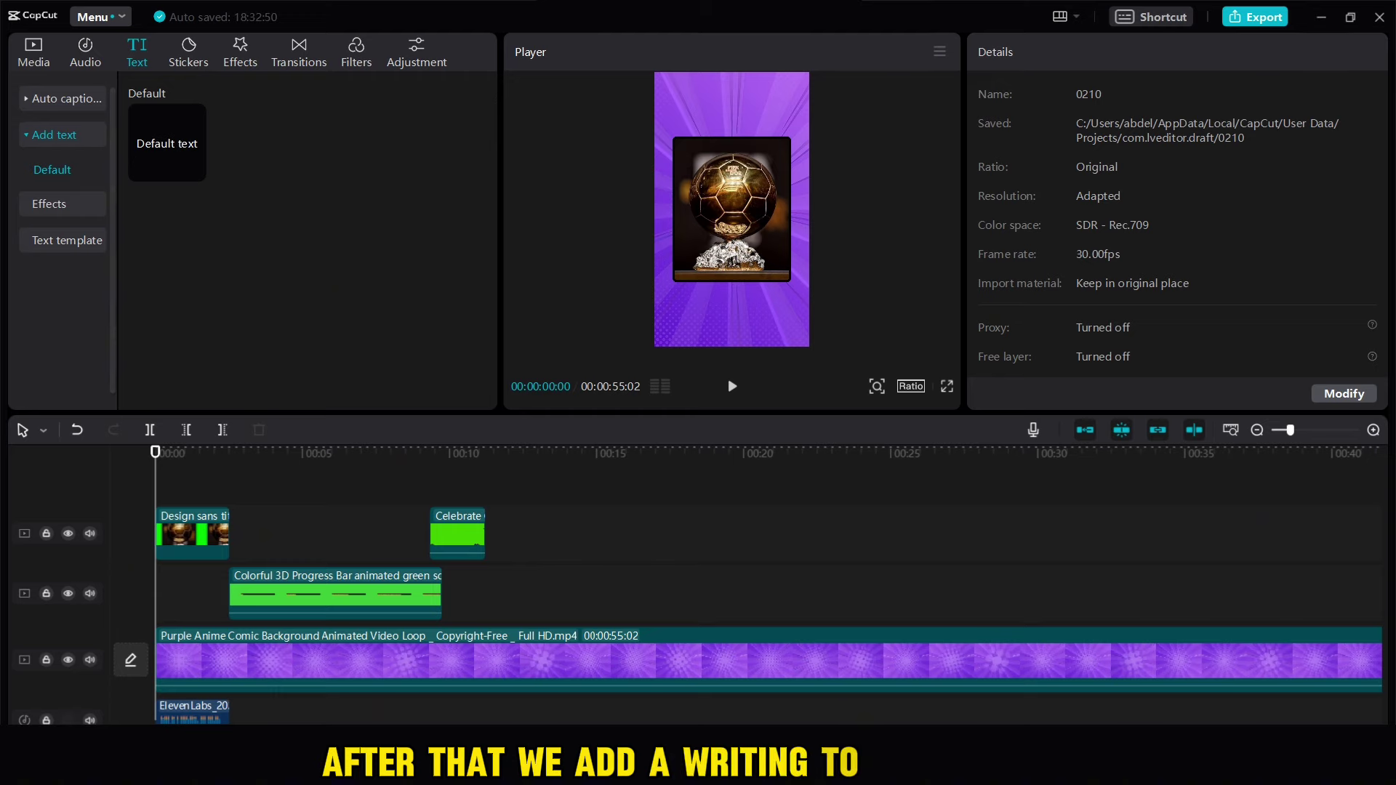
click(194, 171)
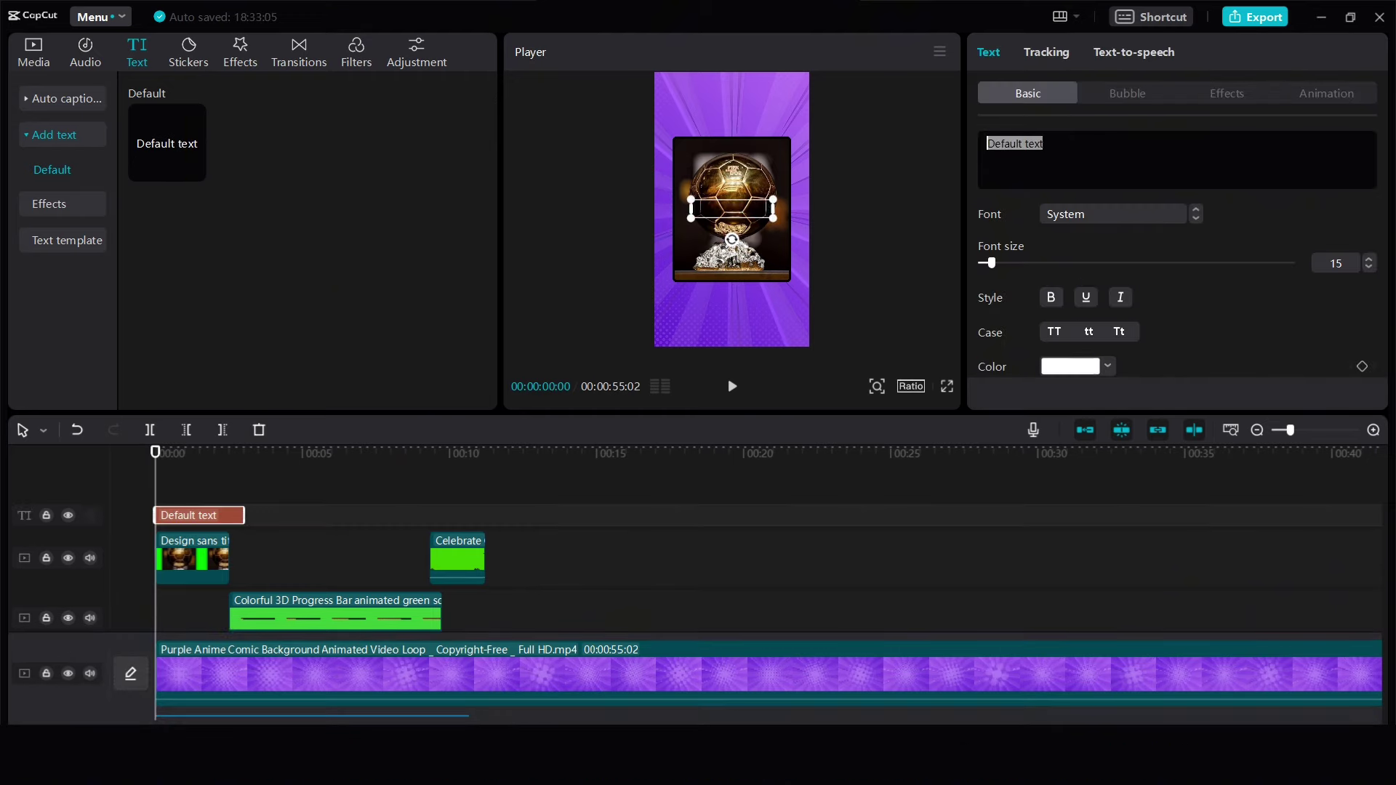
text(Who won the FIFA Ballon d'Or in 2021?)
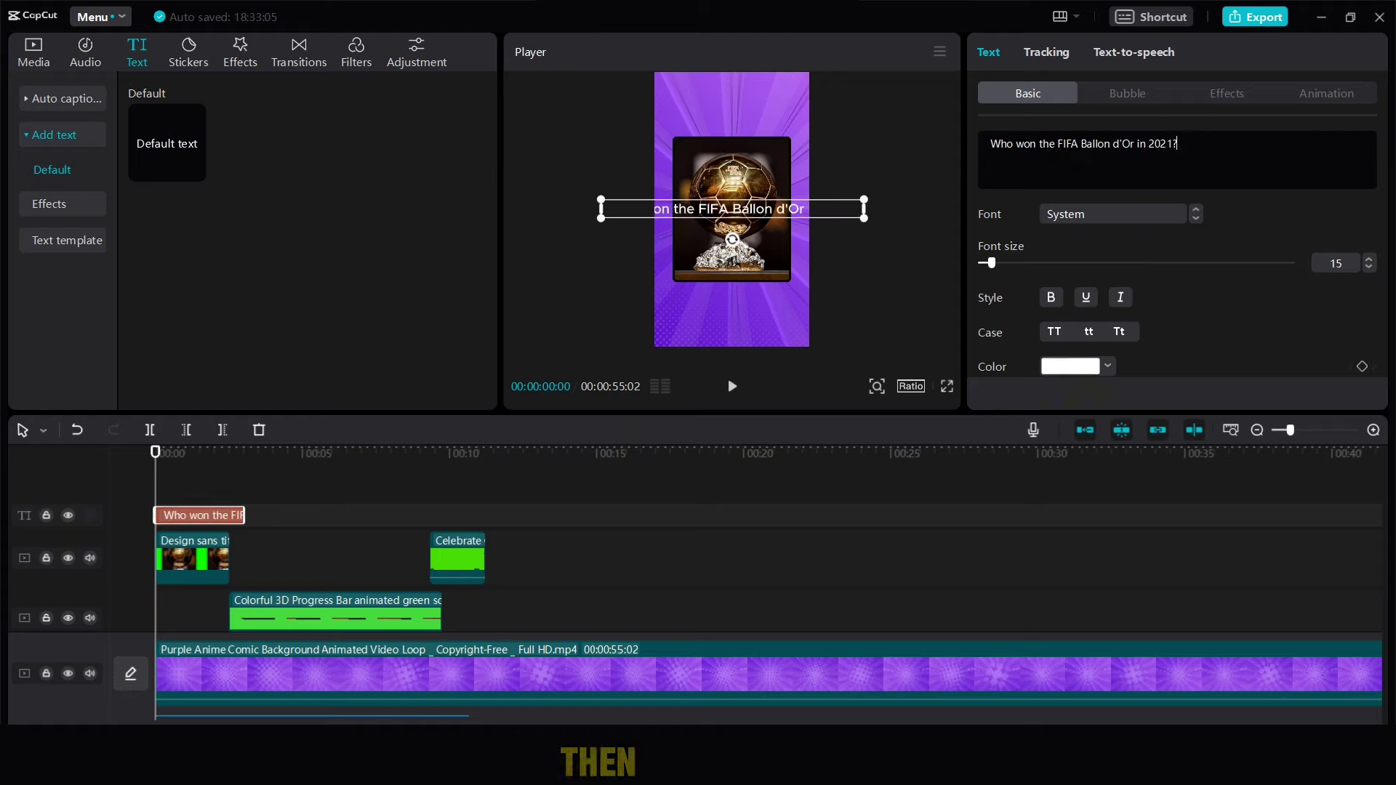
drag(731, 208, 716, 105)
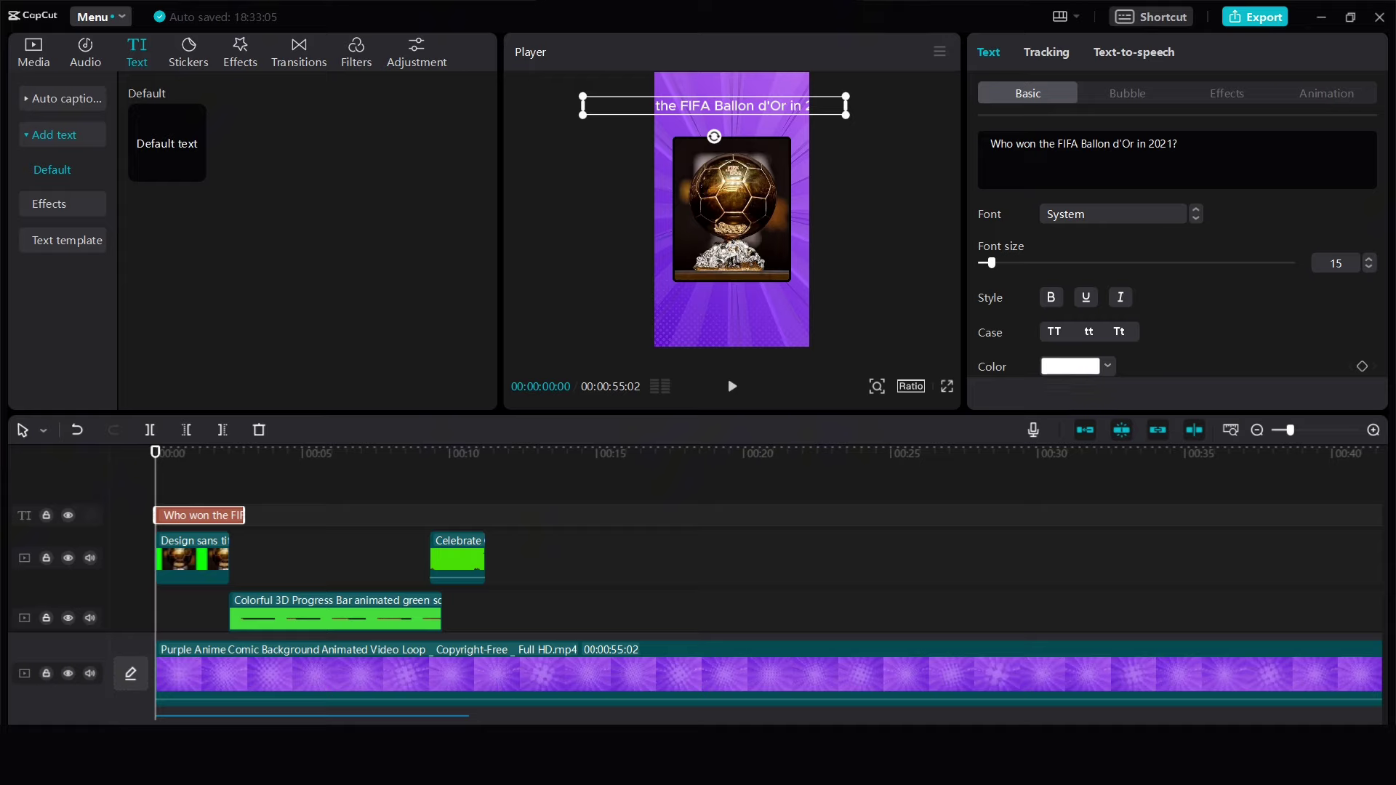
key(Return)
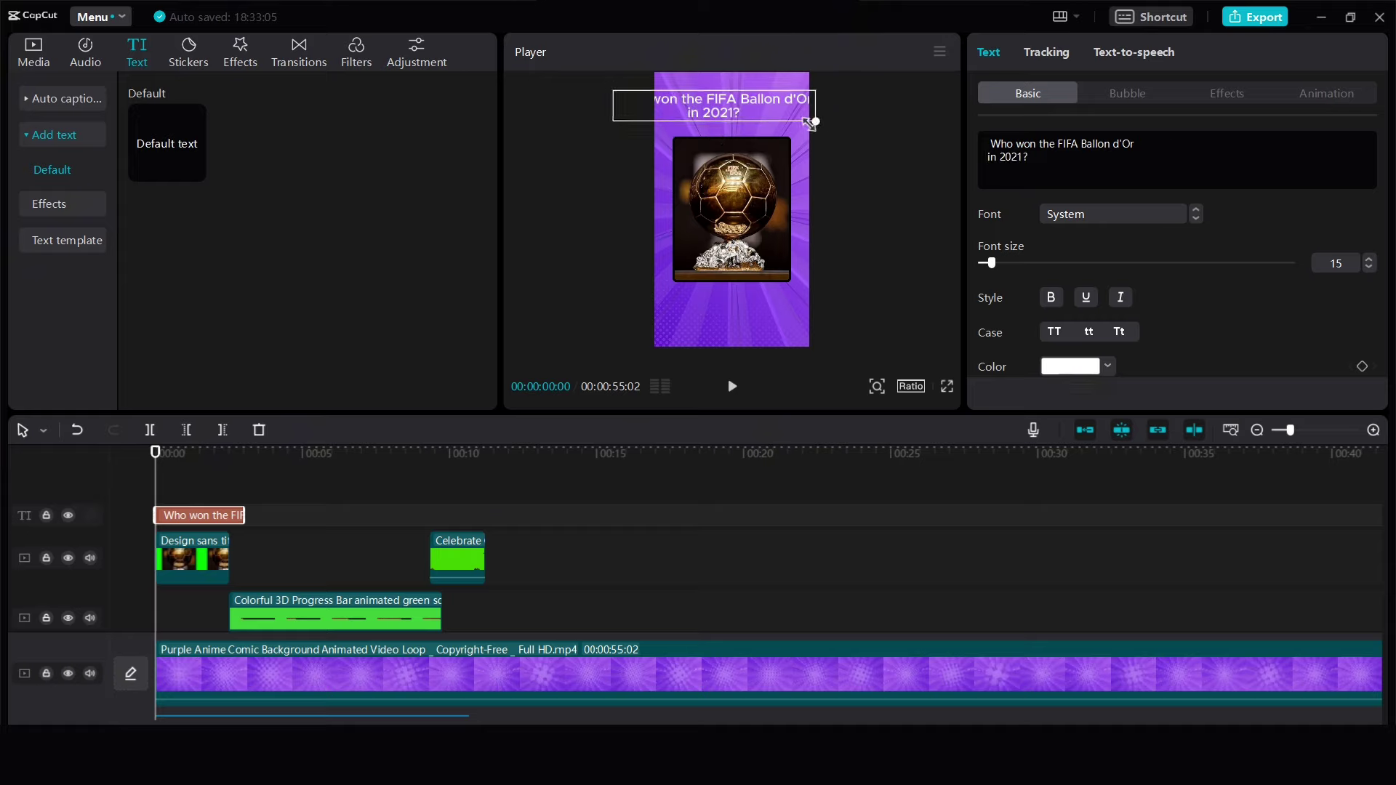
drag(805, 123, 731, 112)
Style the question with the RESOLVE font and the white preset.
click(1112, 214)
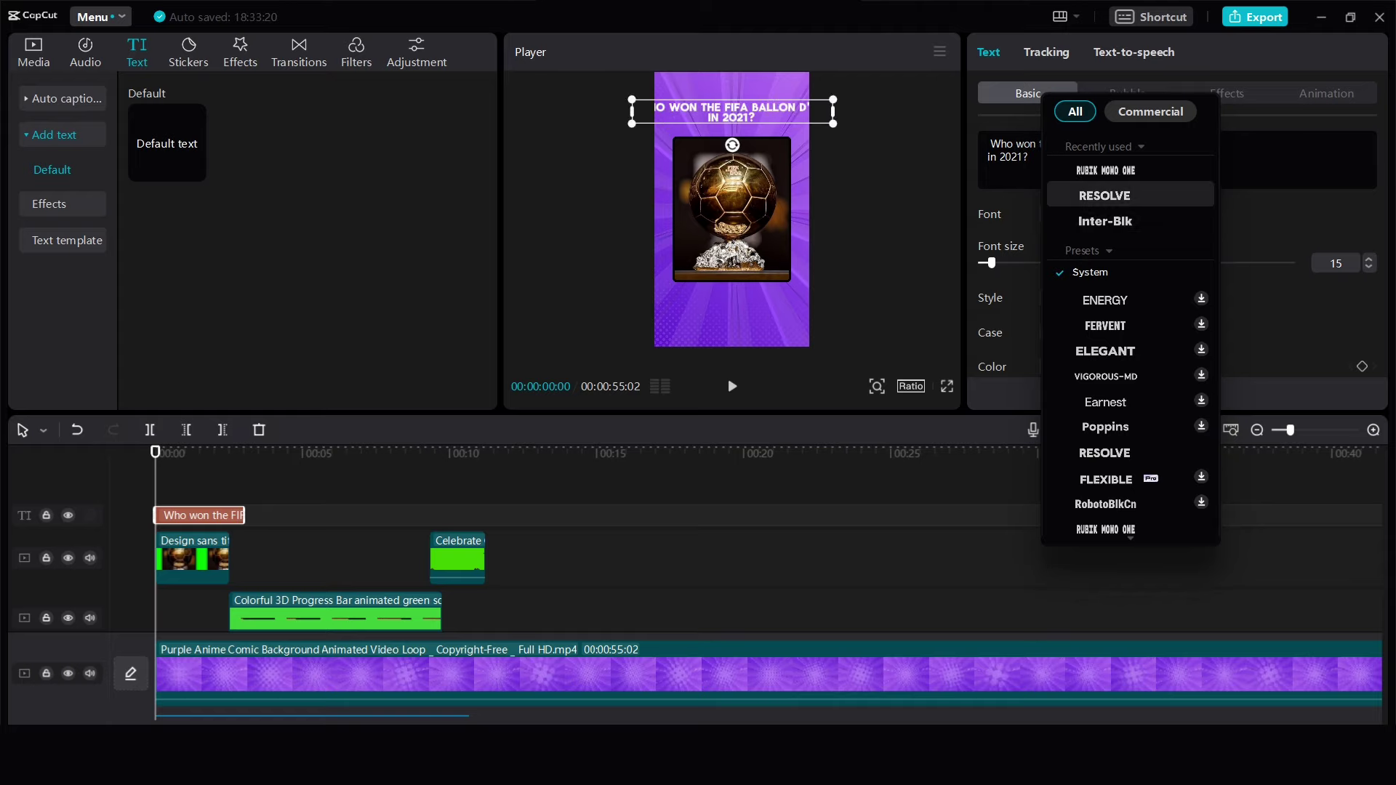
click(1105, 195)
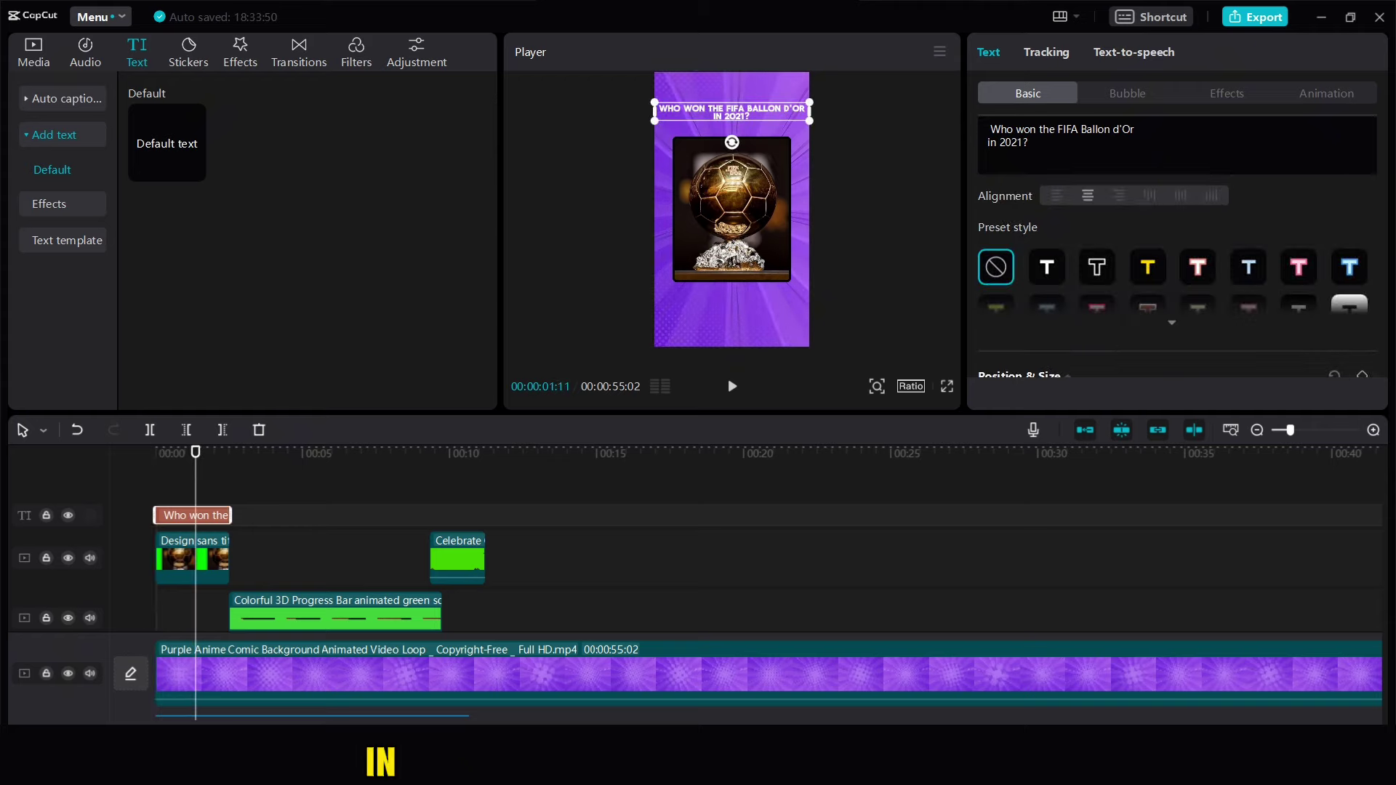
click(1046, 268)
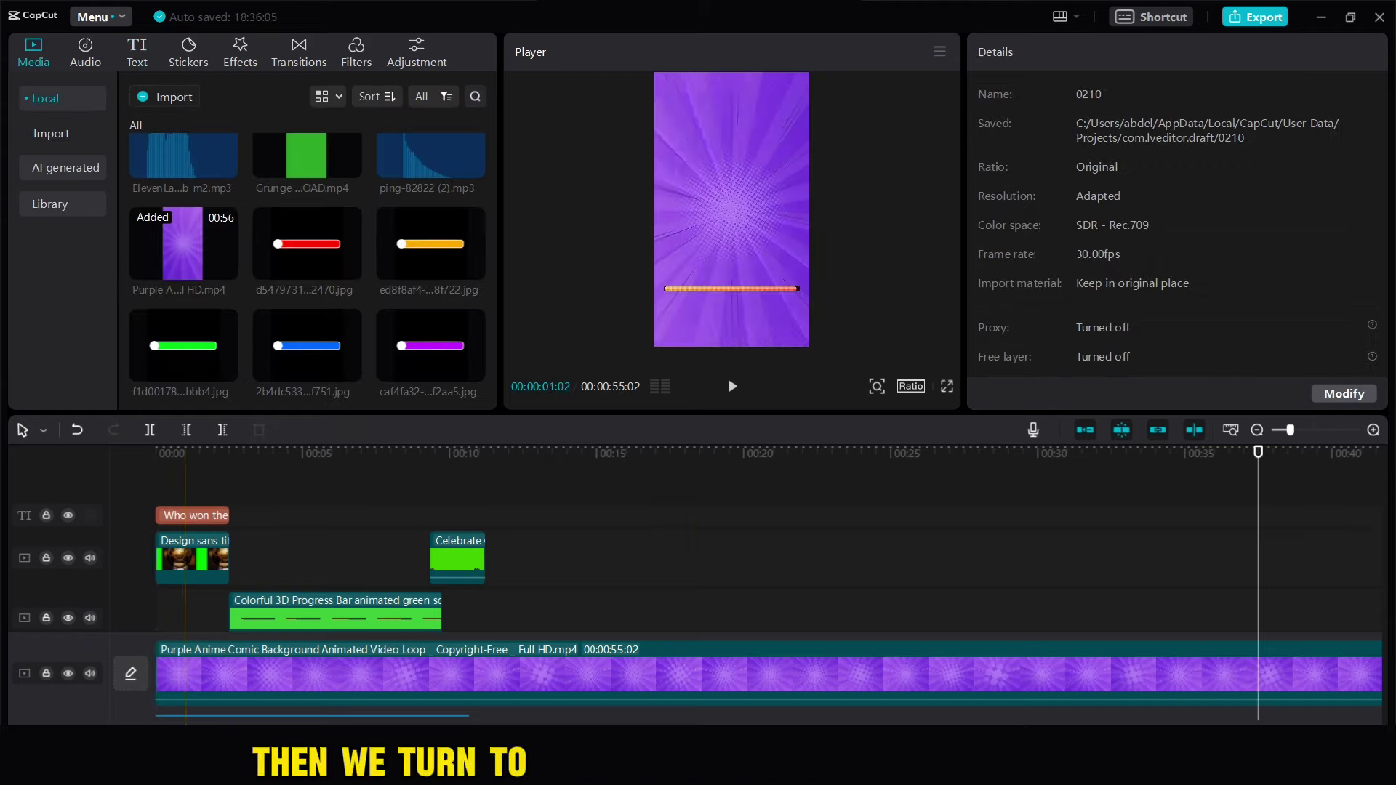
Give the question title a Typewriter In animation, then select 'Cristiano Ronaldo' in Canva.
click(194, 515)
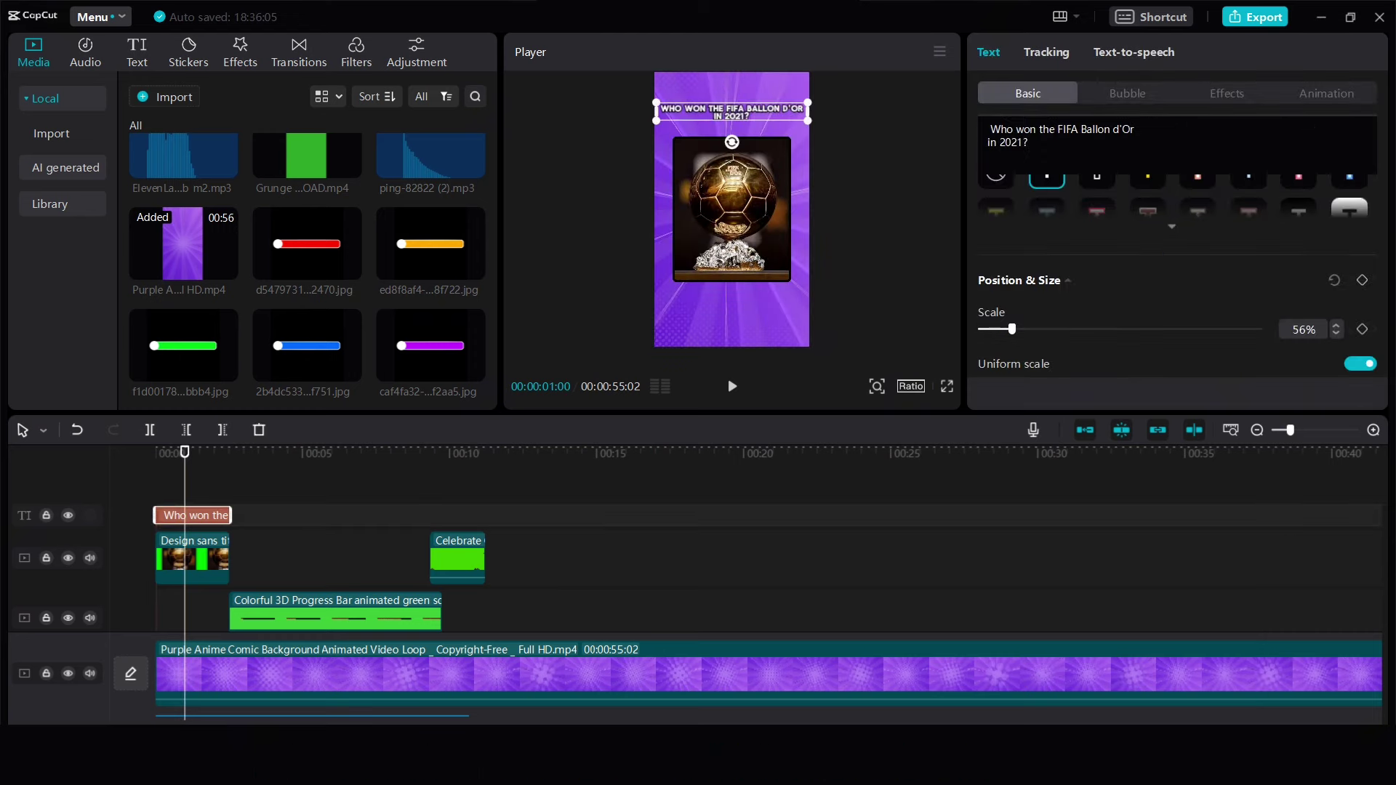
click(1327, 92)
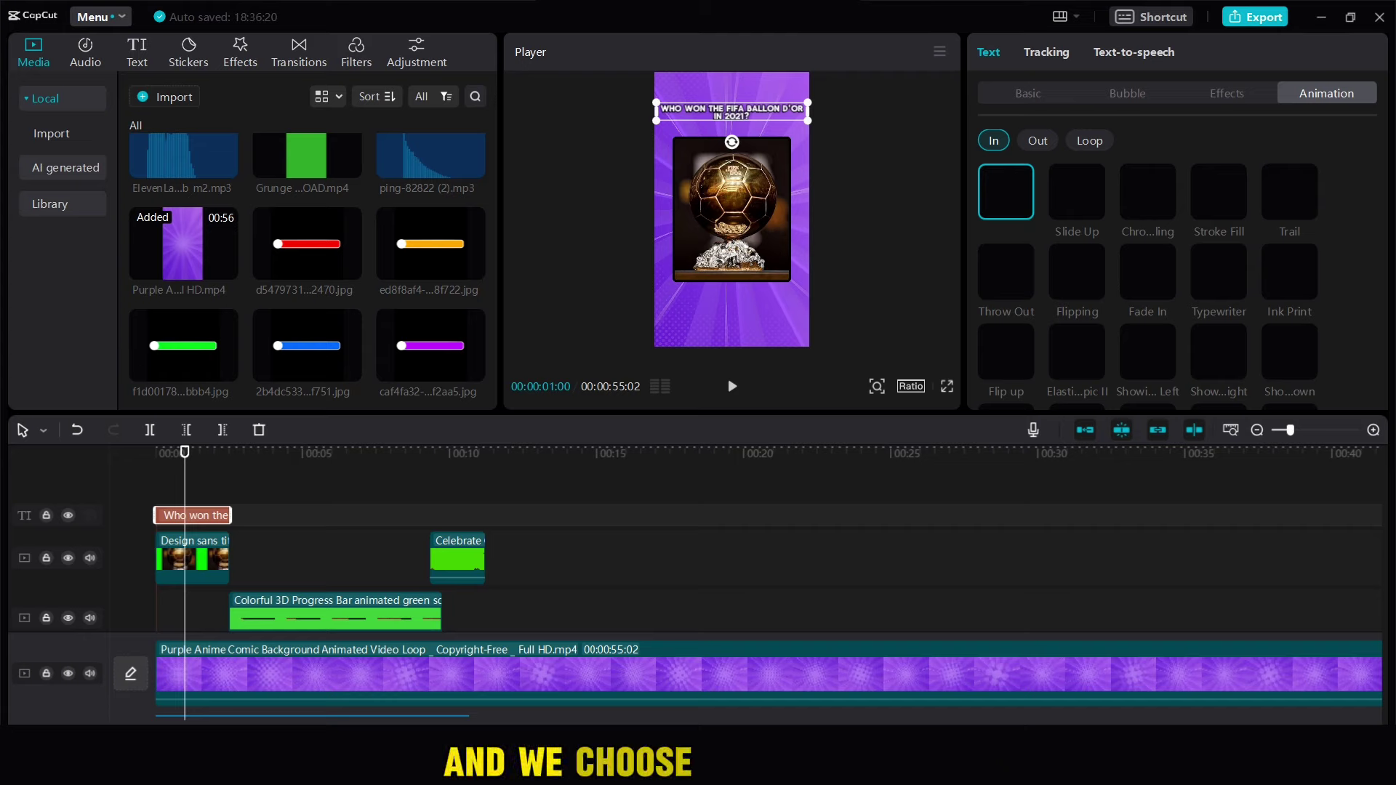
click(1218, 271)
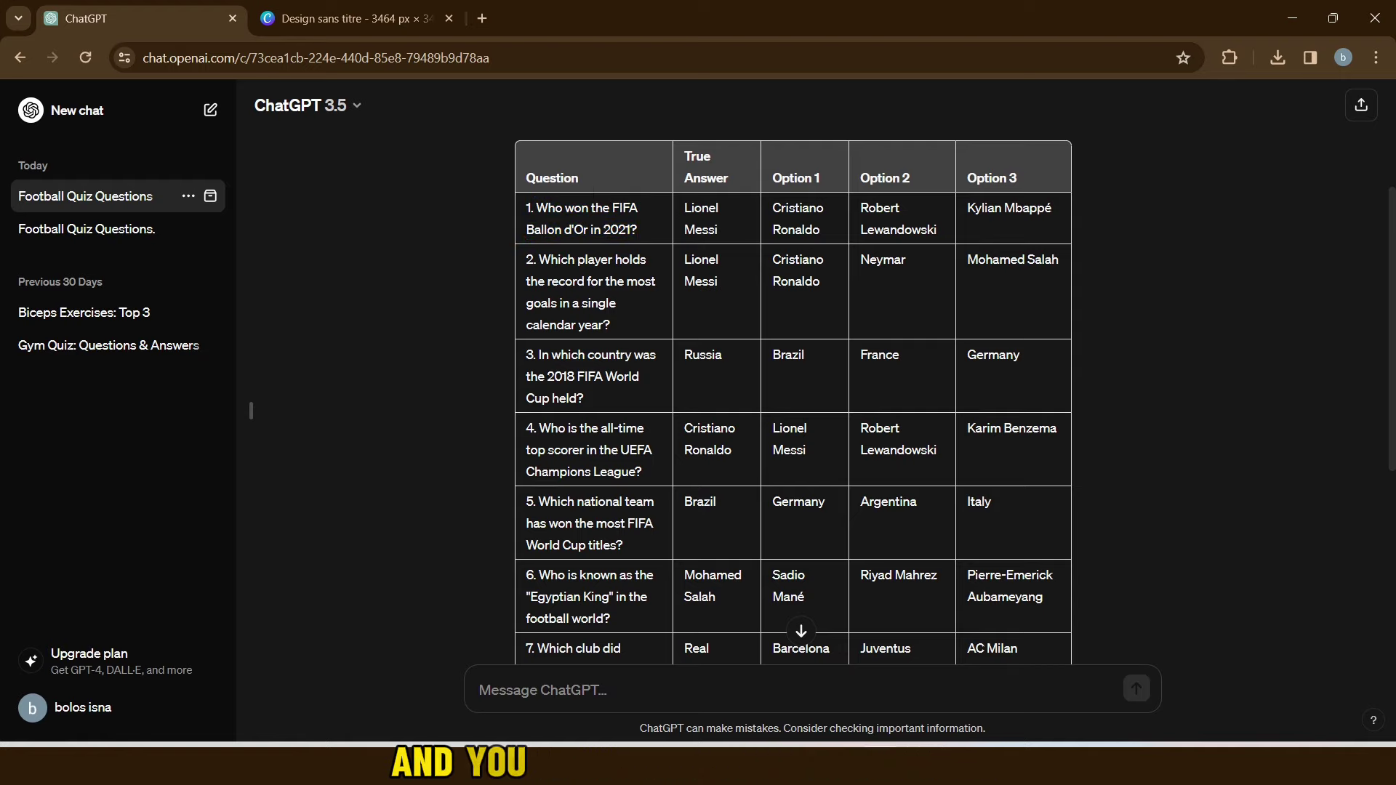
mouse_move(822, 229)
mouse_down()
mouse_move(773, 229)
mouse_move(772, 208)
mouse_up()
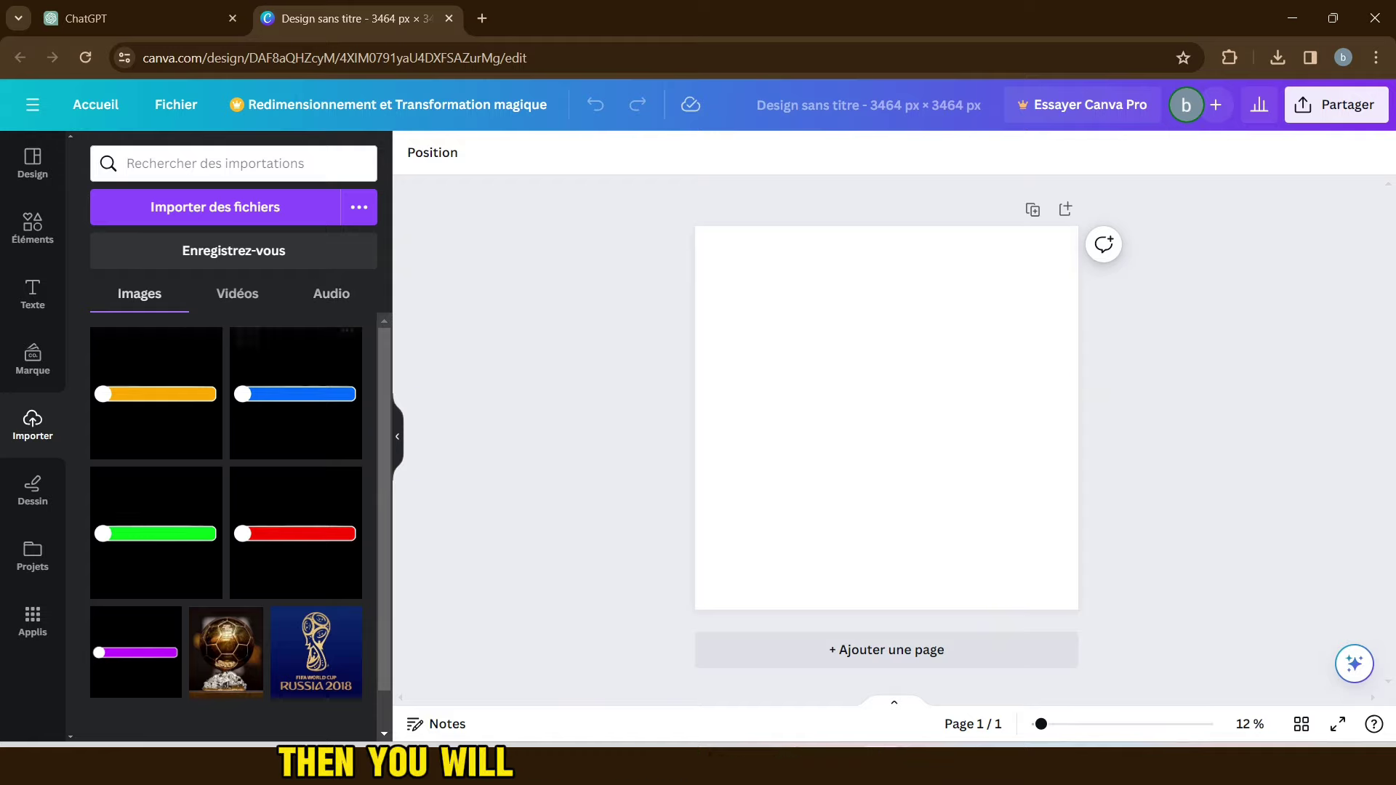
Add the bar image to the Canva page and stretch it to fill the page.
click(155, 421)
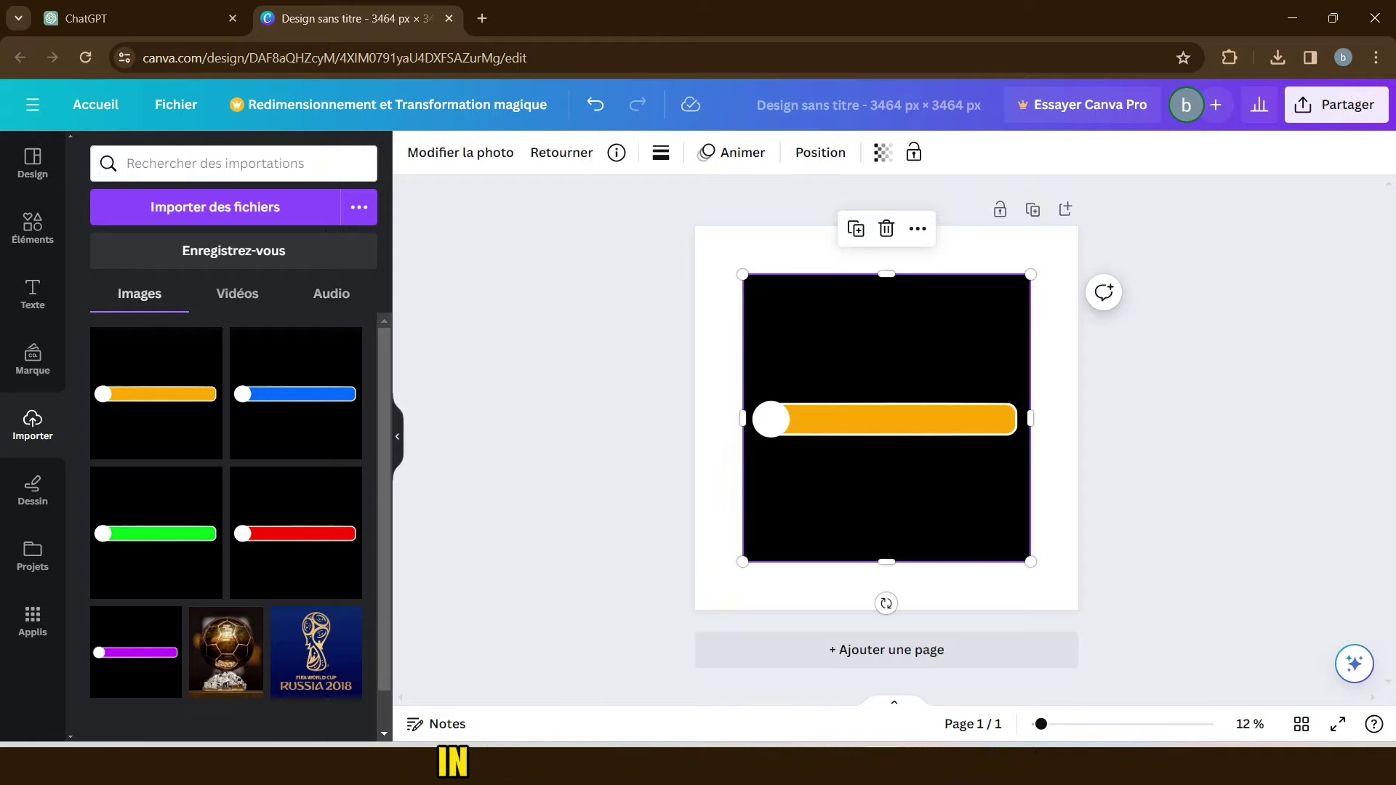
drag(1031, 561, 1080, 613)
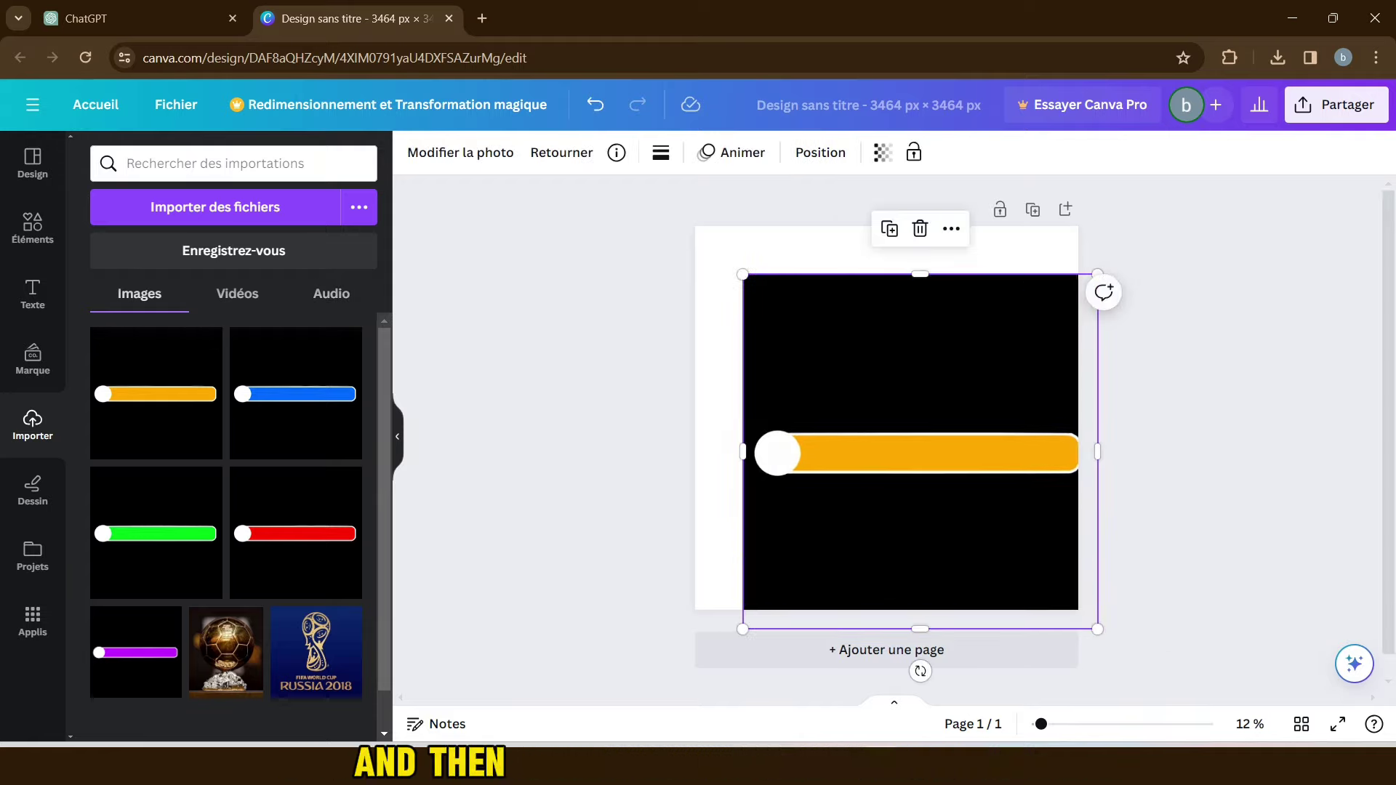
drag(895, 458, 848, 411)
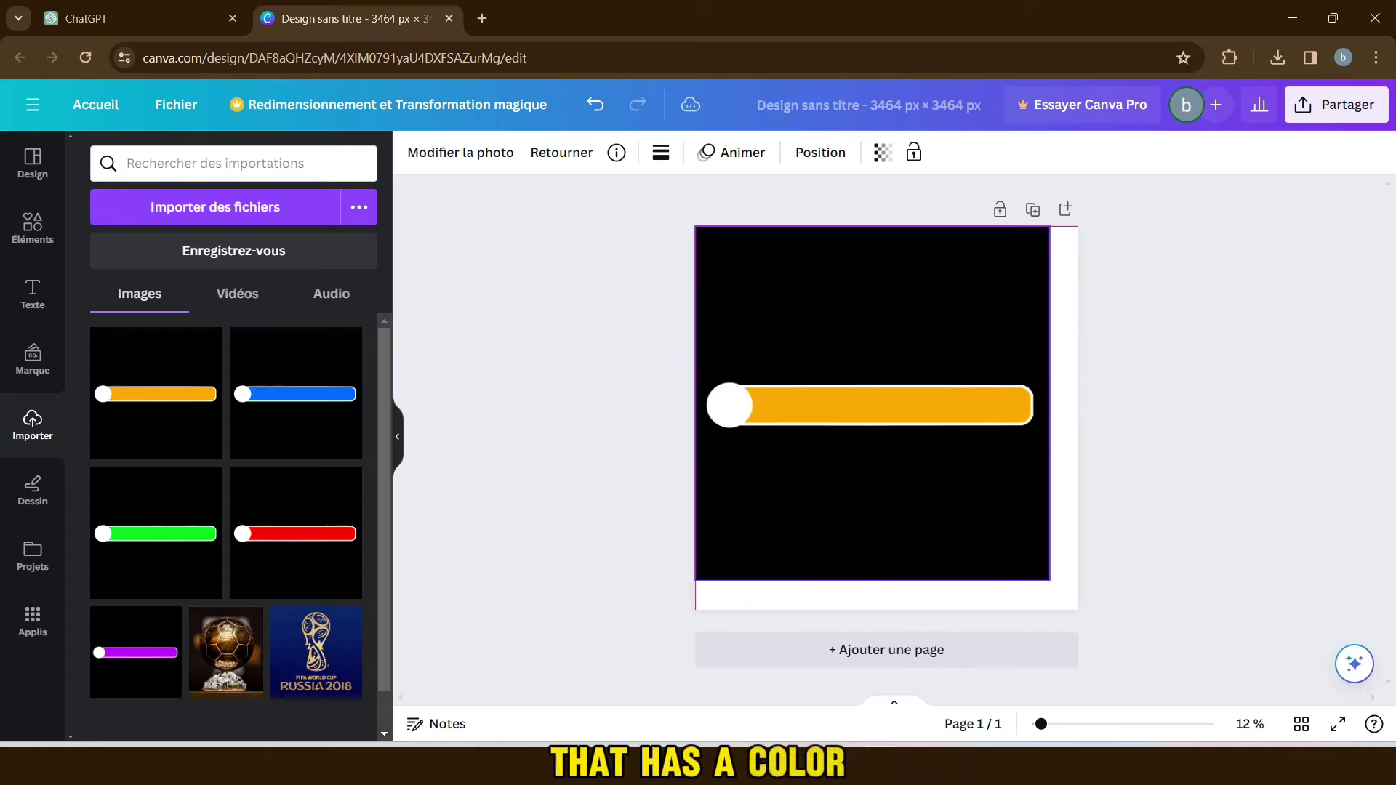
drag(1050, 582, 1079, 610)
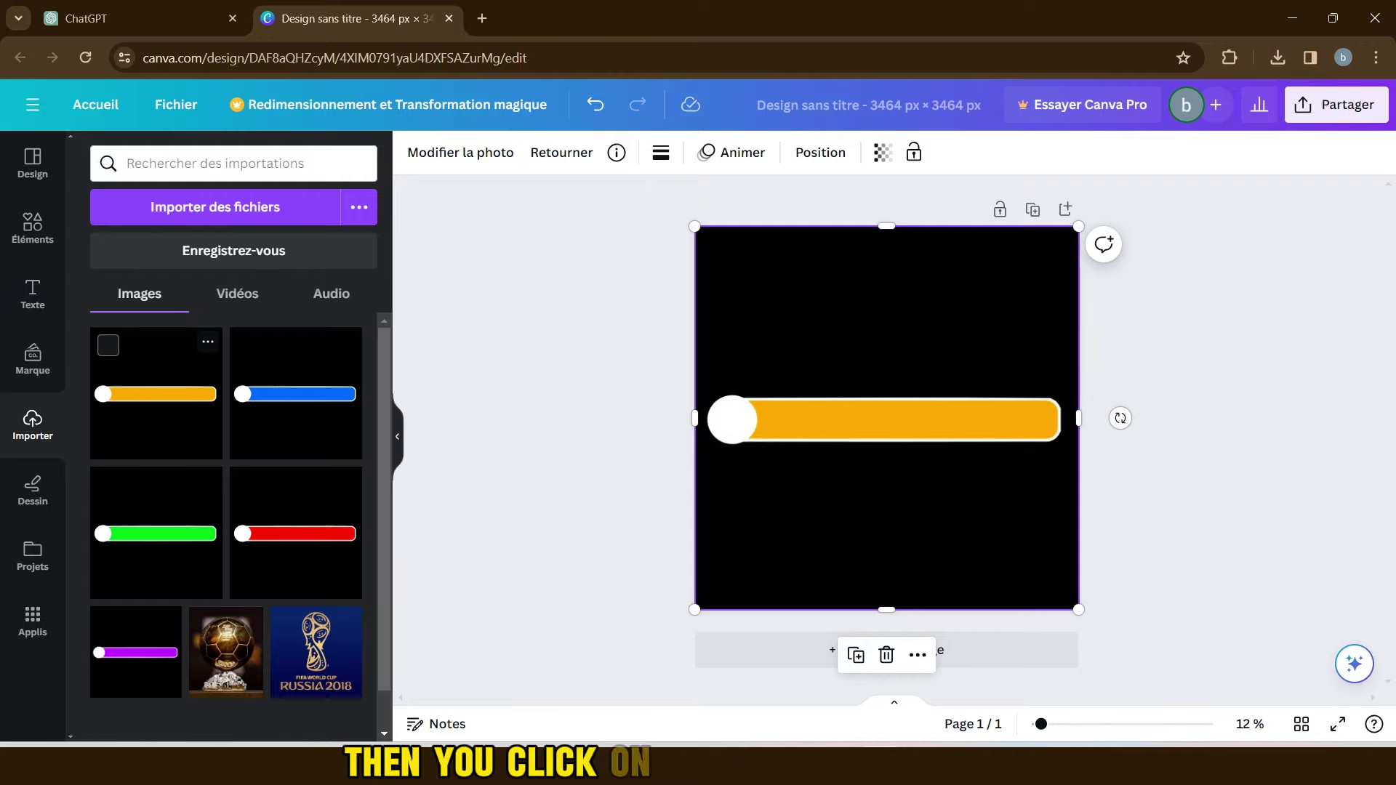
Add a title text box reading 'Cristiano Ronaldo' sized to sit on the bar.
click(32, 292)
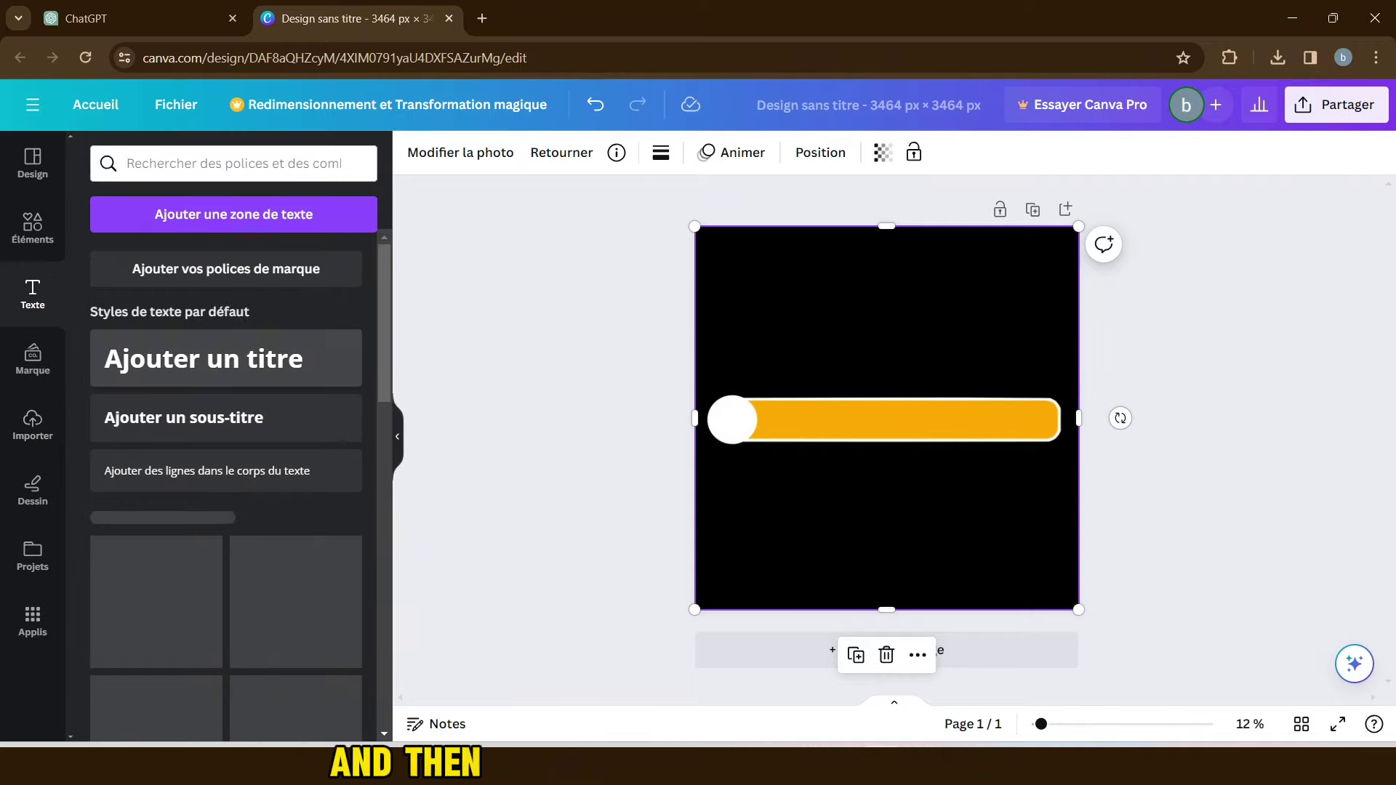
click(203, 358)
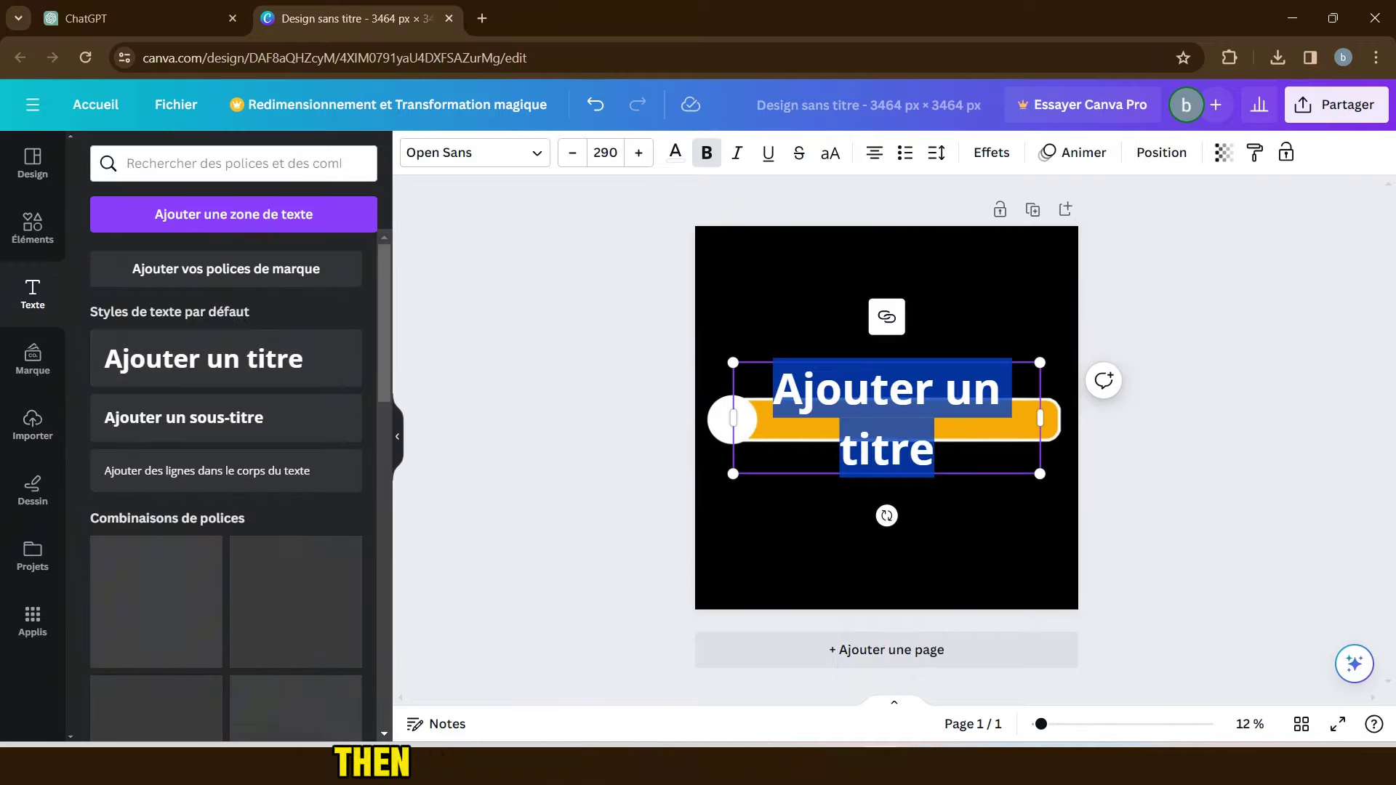
key(ctrl+v)
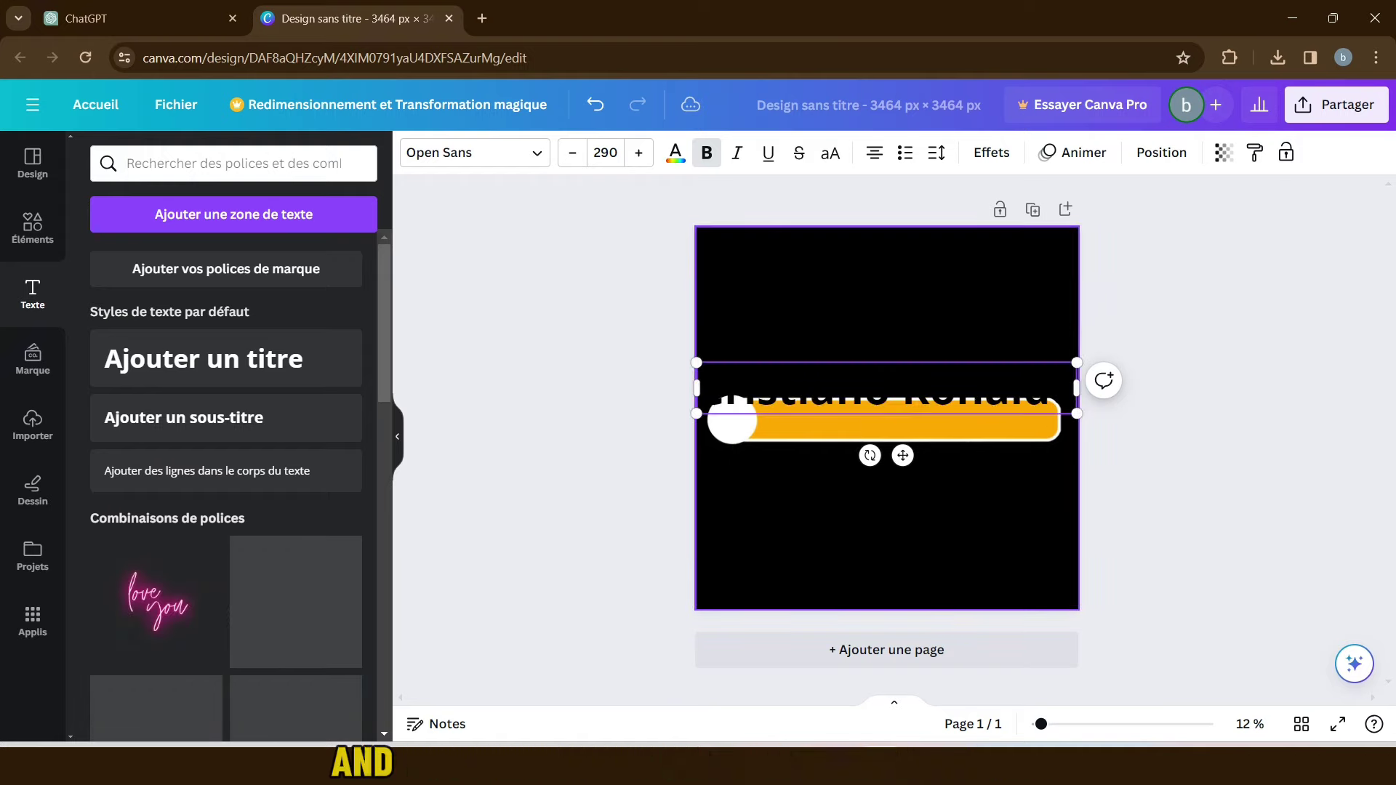
drag(1077, 413, 1032, 407)
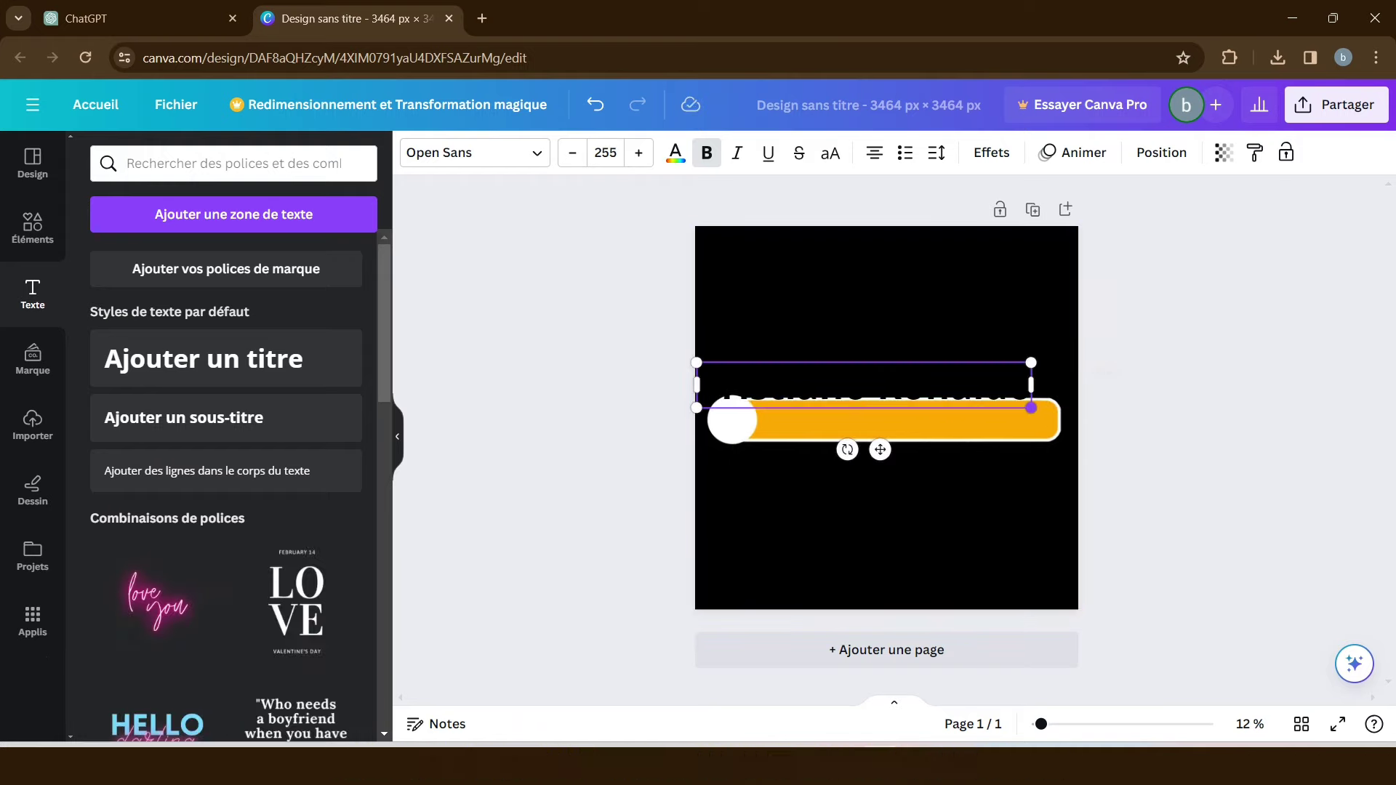
drag(698, 362, 781, 404)
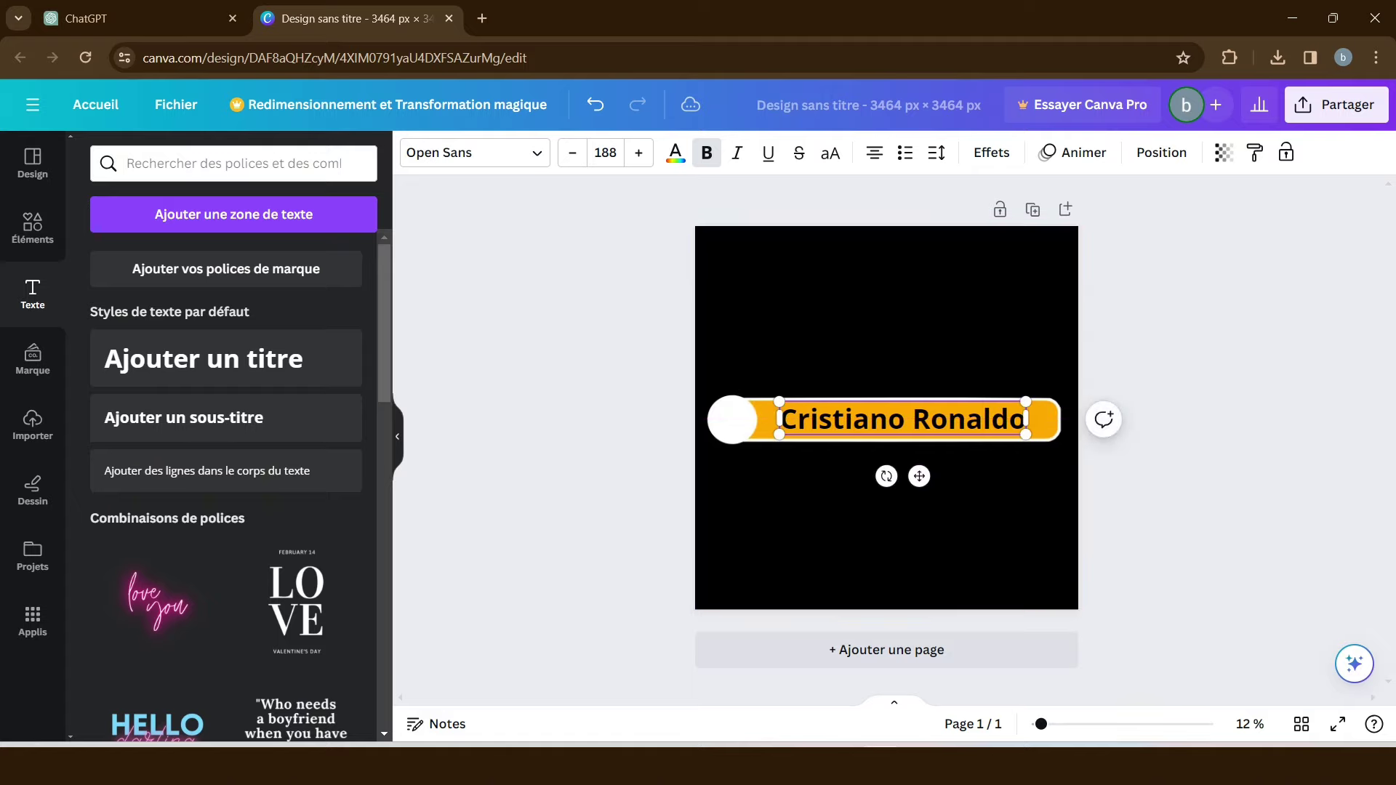
Make the name white Anton lettering, enlarged and centred on the orange bar.
click(474, 154)
double_click(840, 419)
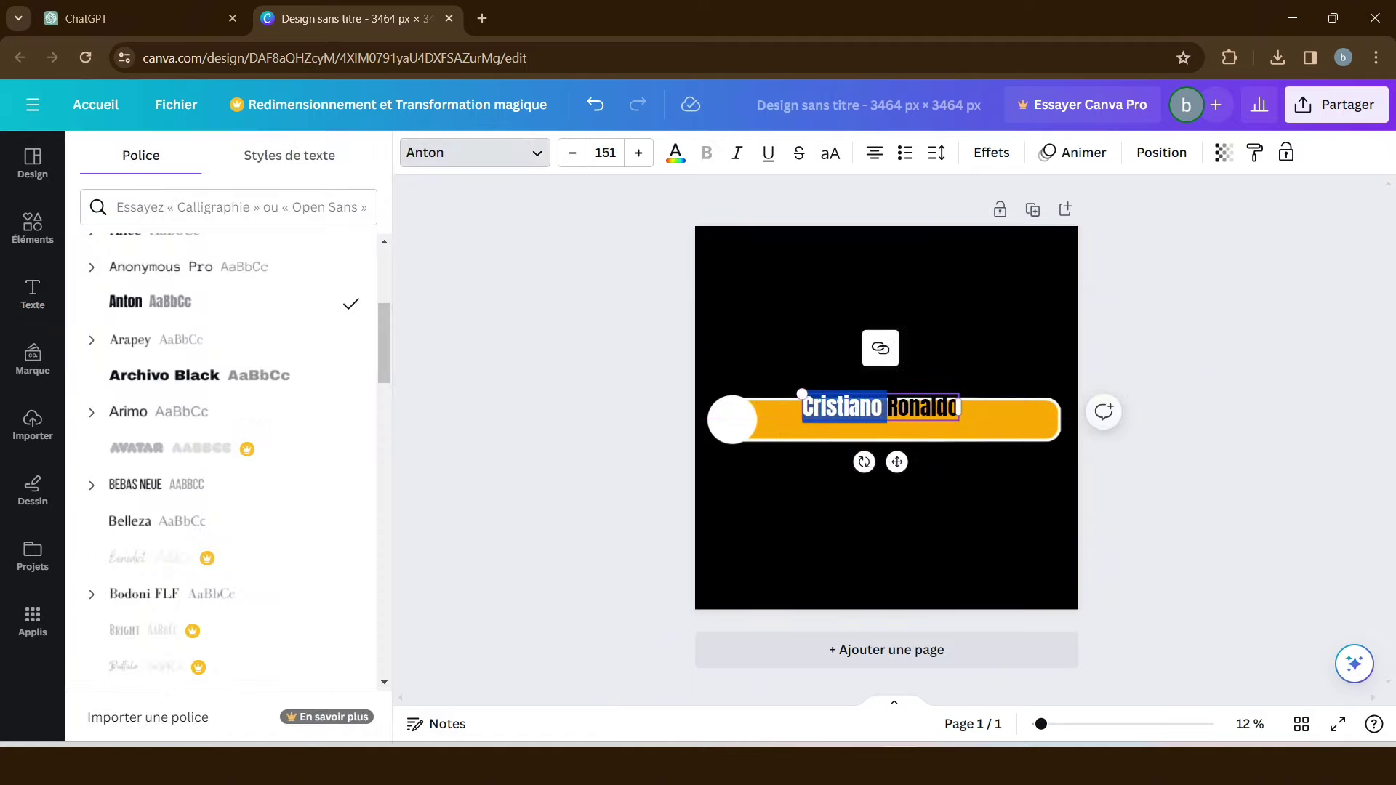
drag(897, 461, 902, 473)
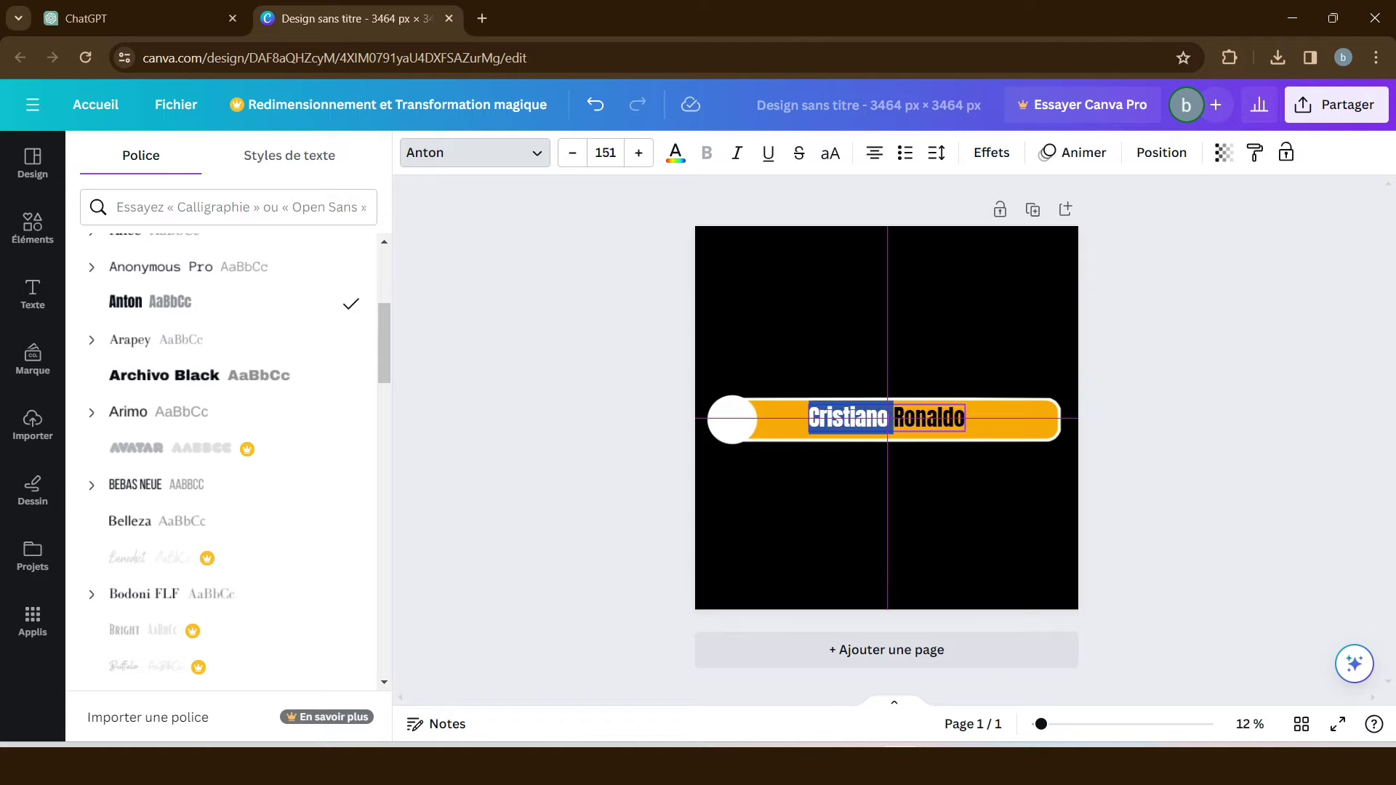
click(676, 153)
click(199, 263)
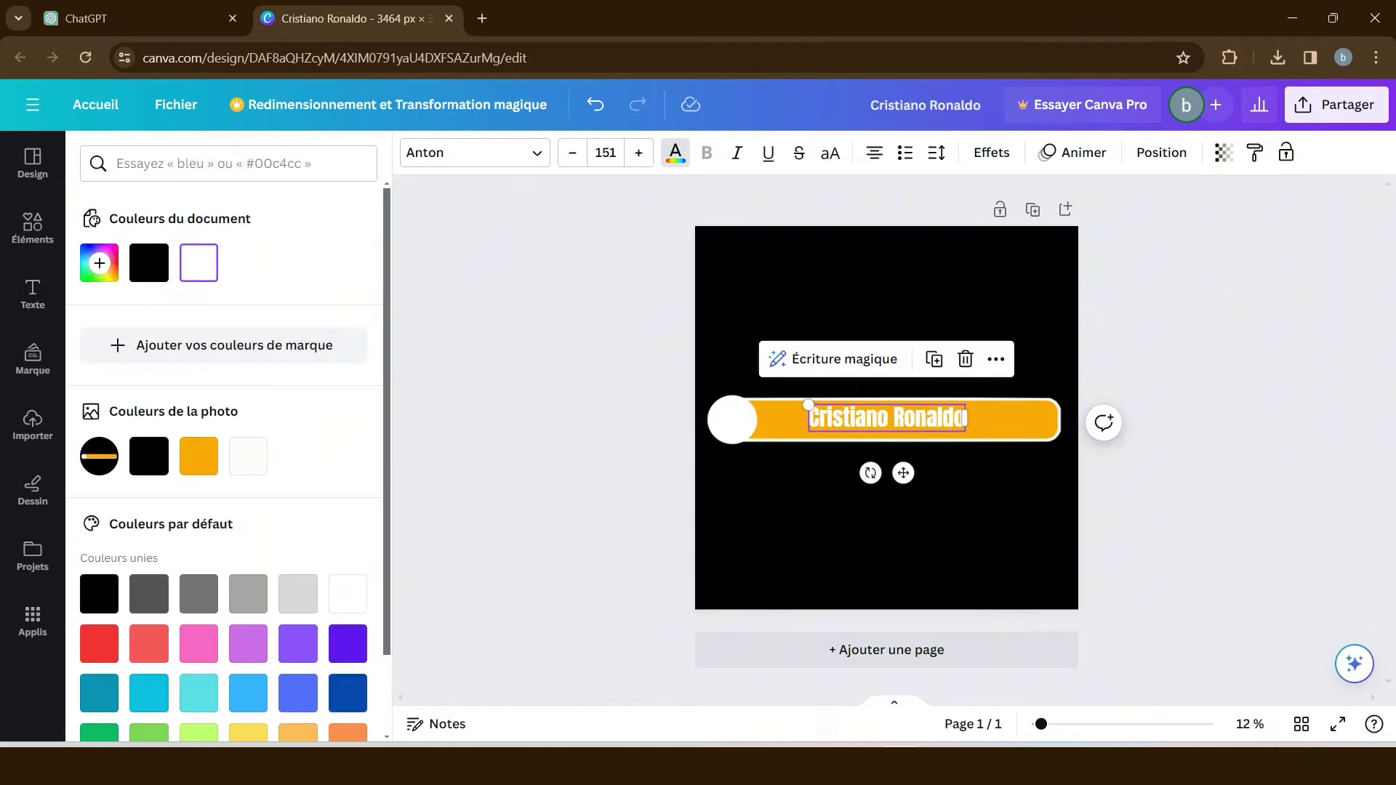
drag(808, 433, 790, 432)
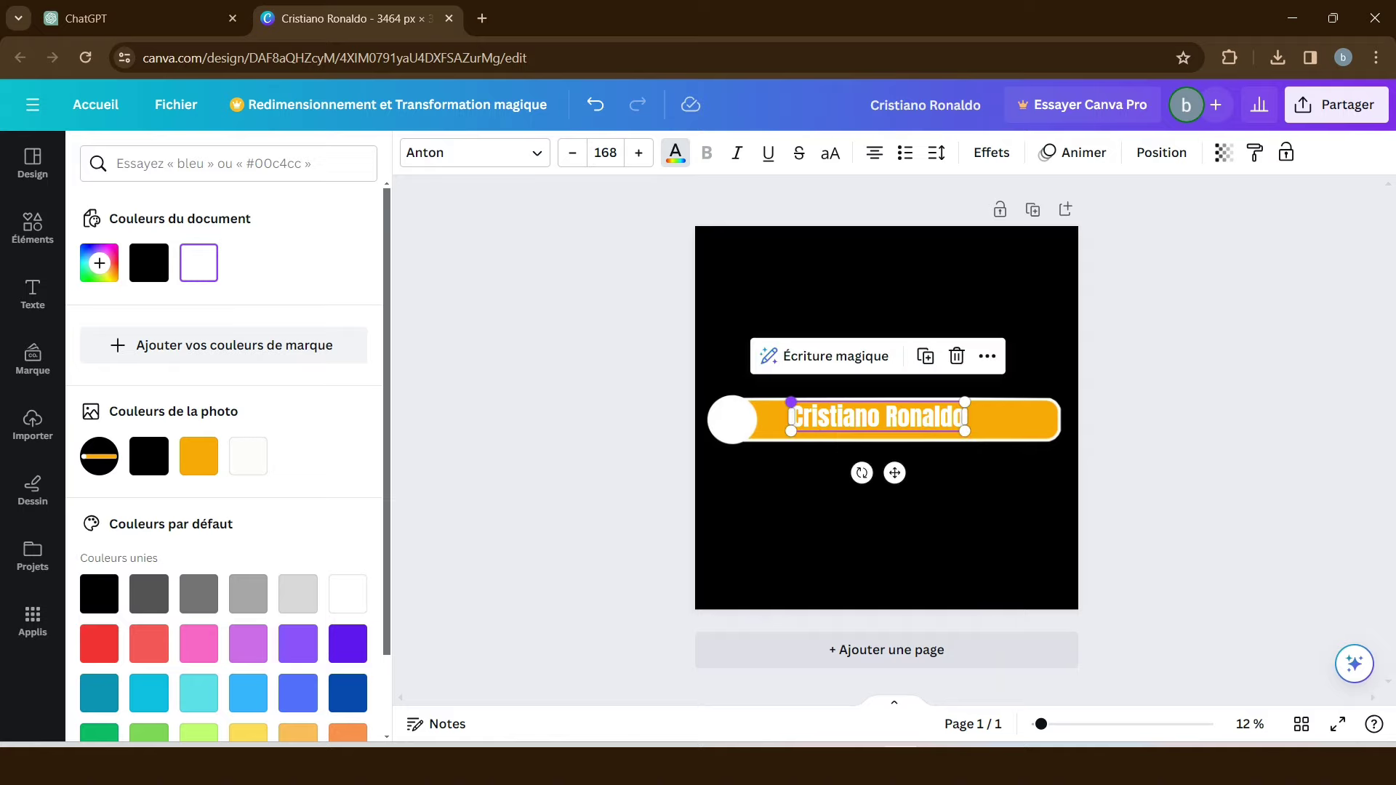
drag(895, 473, 904, 473)
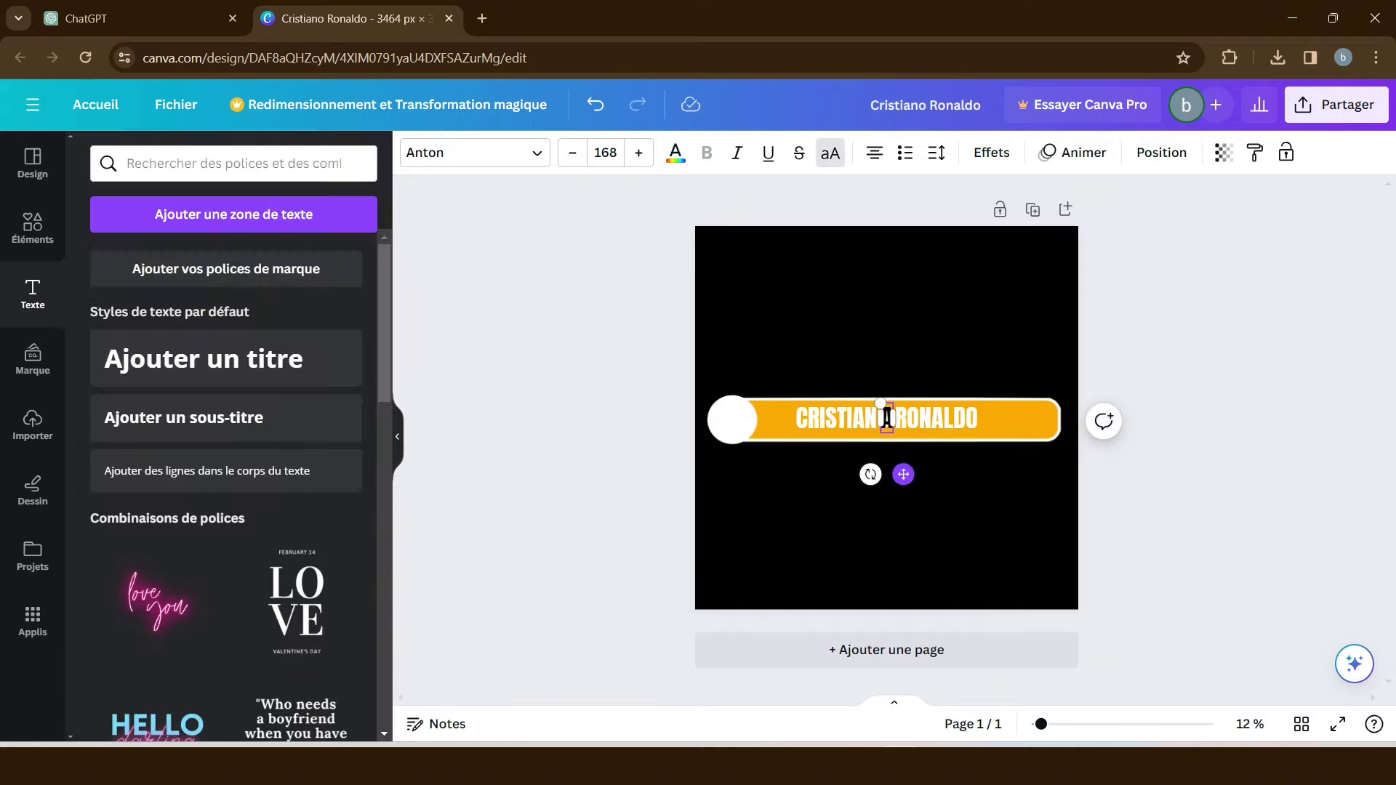
Move the letter A into the white circle at the left of the orange bar.
drag(754, 418, 733, 418)
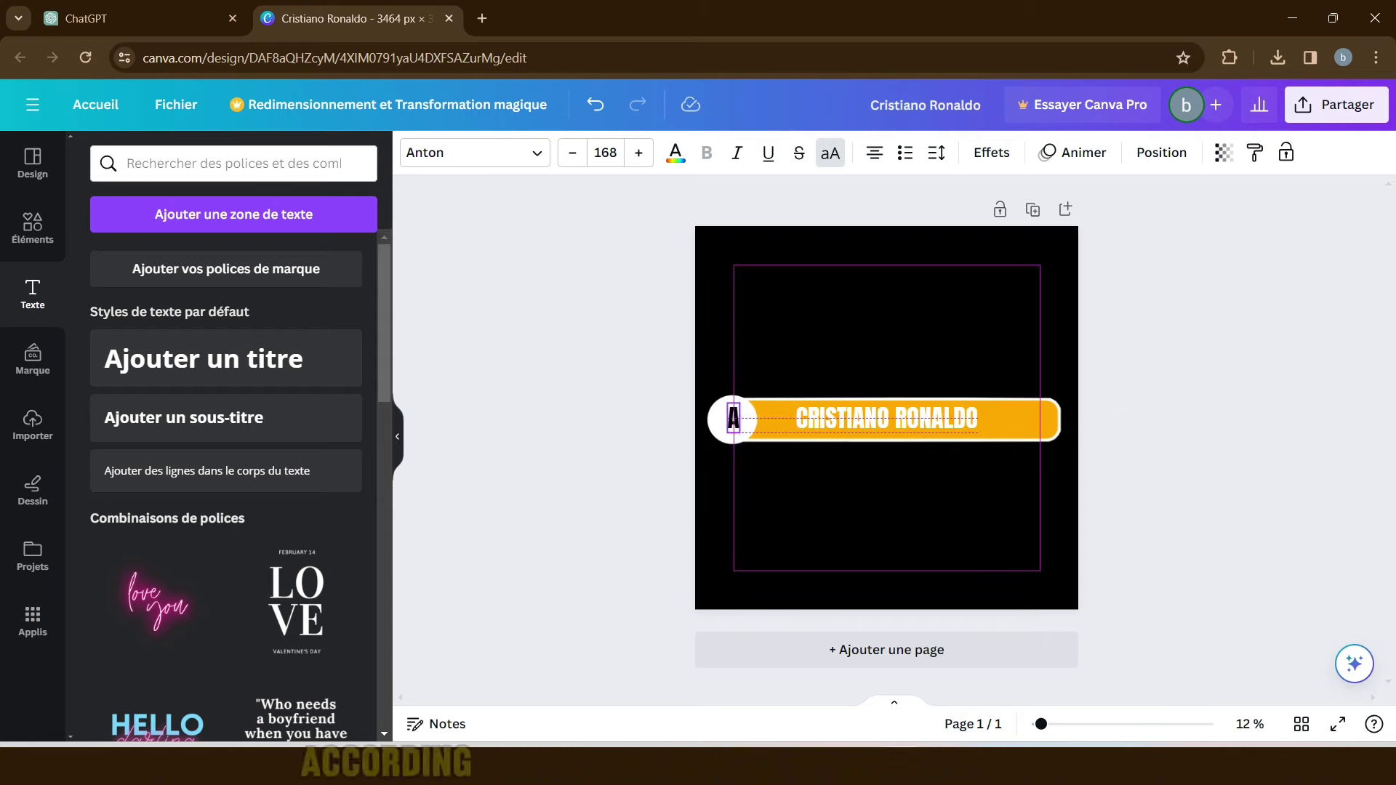
drag(734, 417, 734, 419)
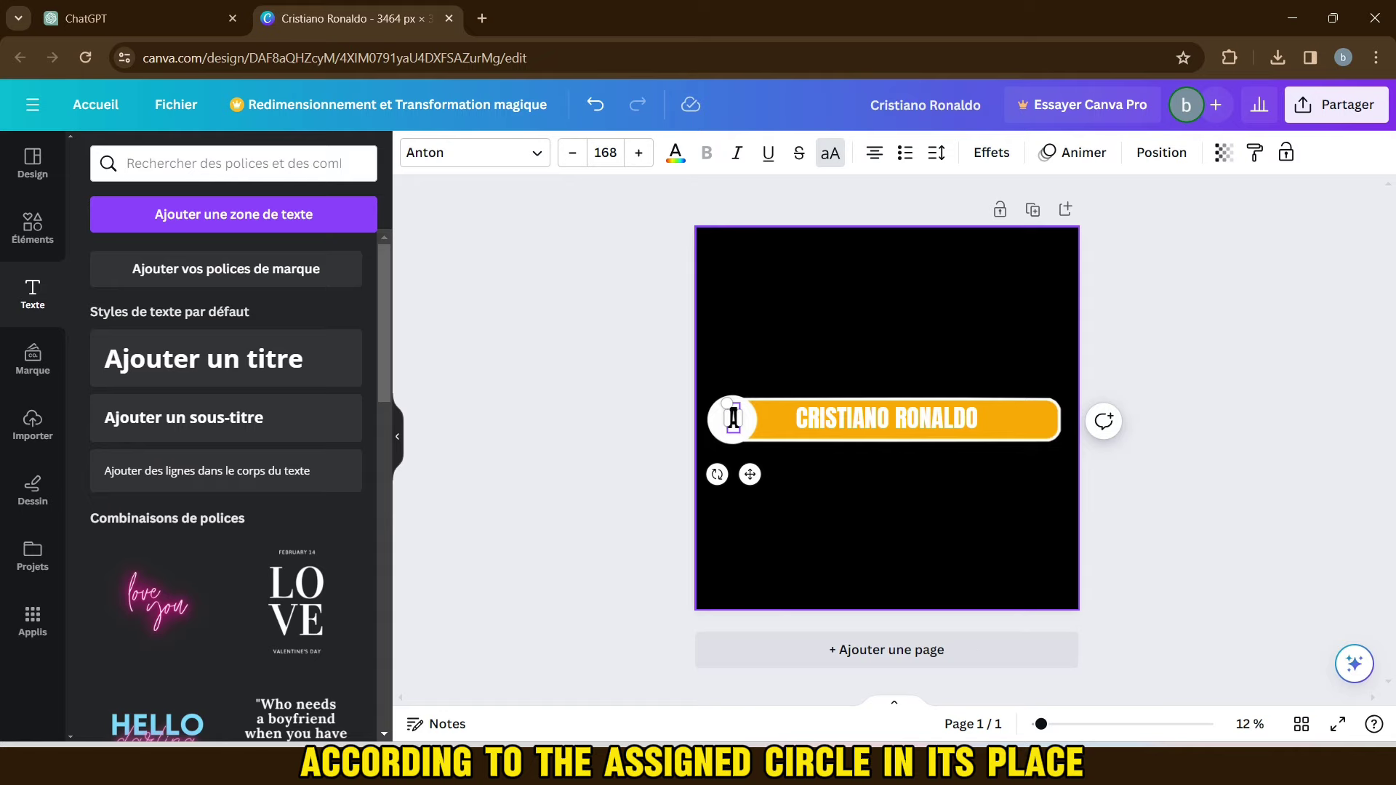
scroll(734, 418, up, 3)
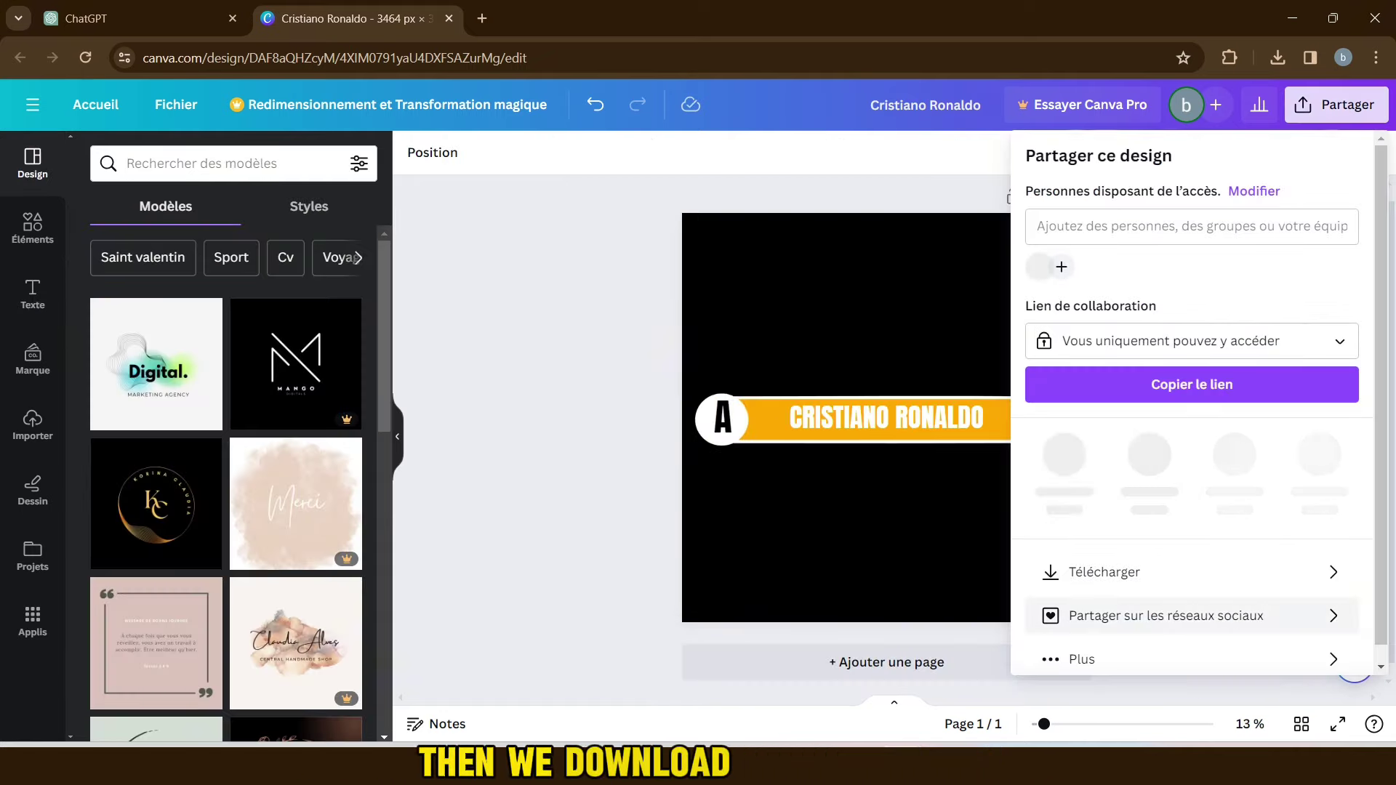
Download the answer bar as PNG, then swap in the green Lionel Messi bar.
click(1104, 562)
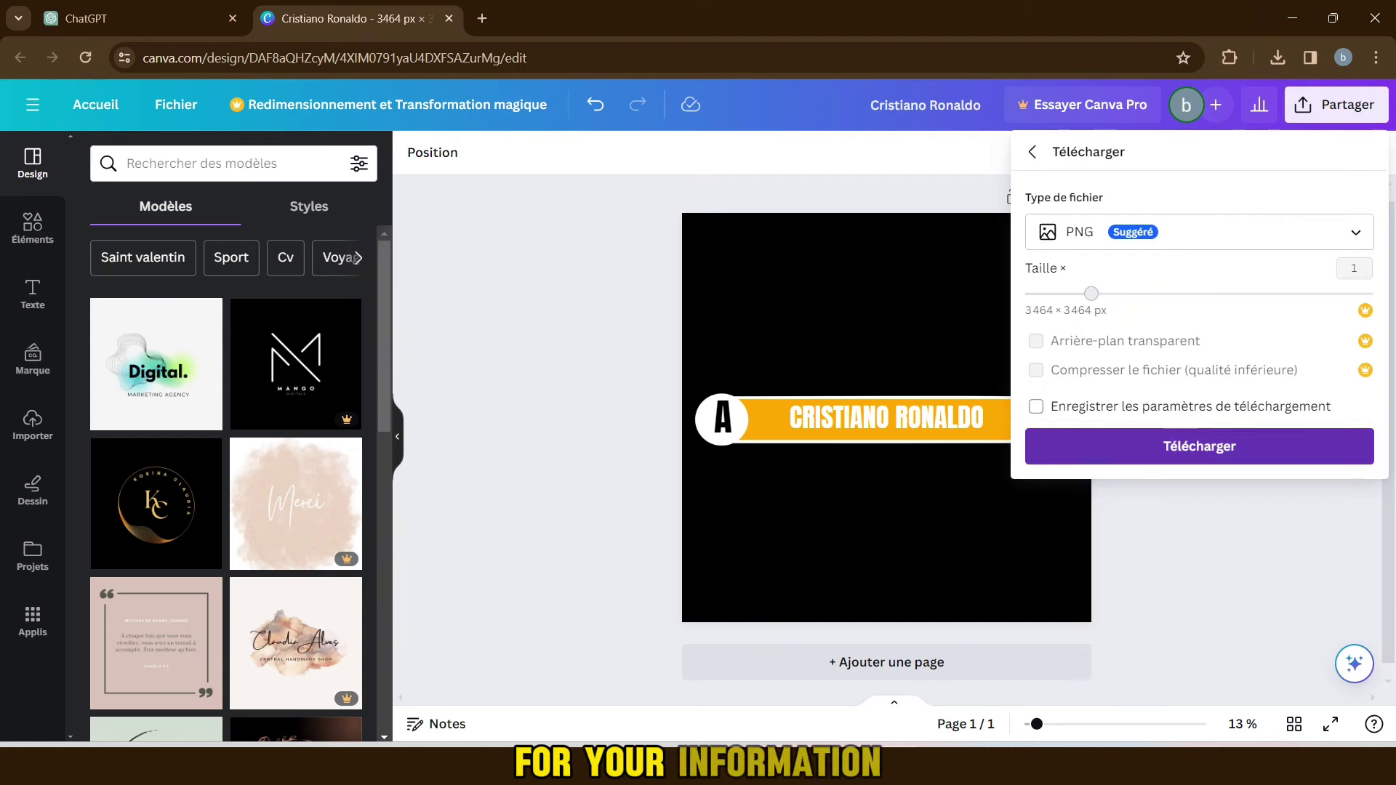
click(1193, 446)
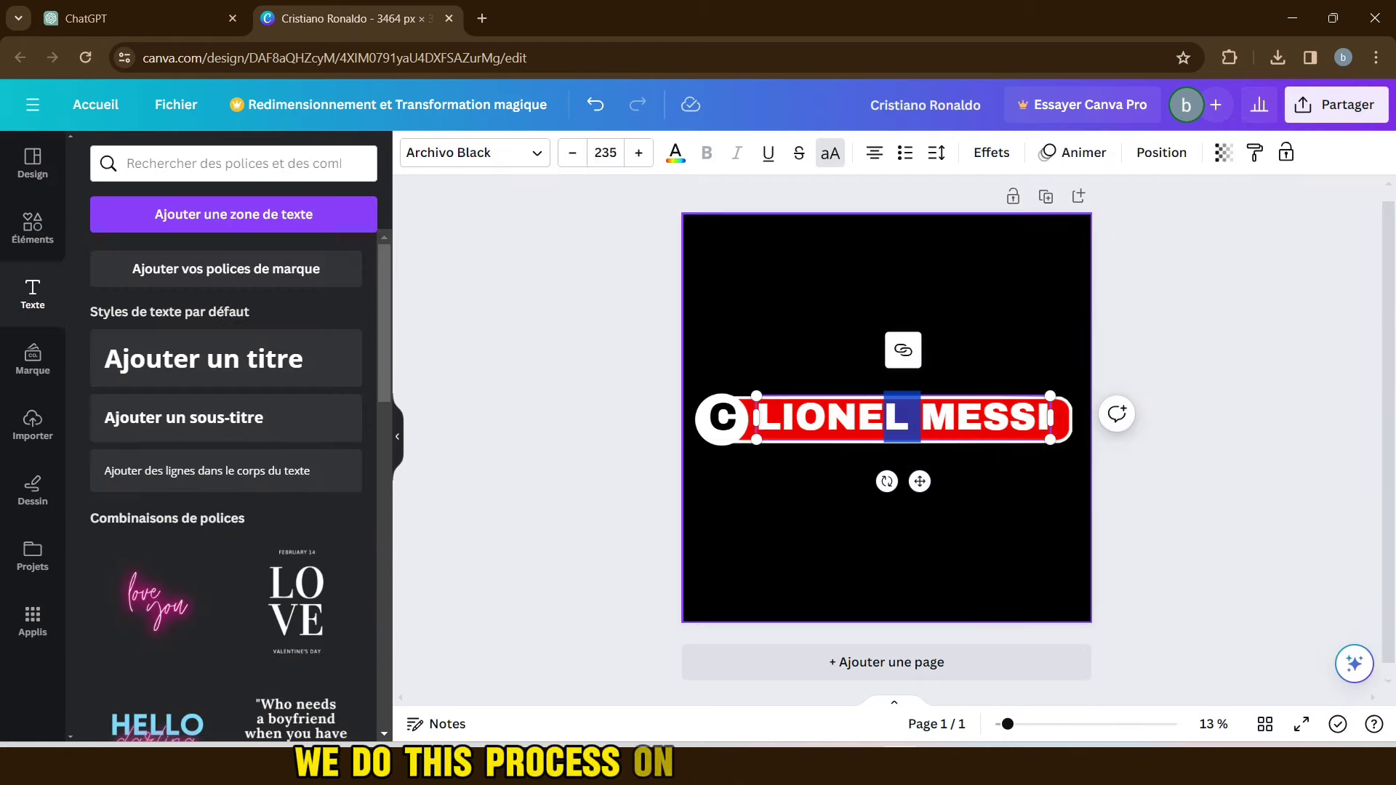
click(829, 536)
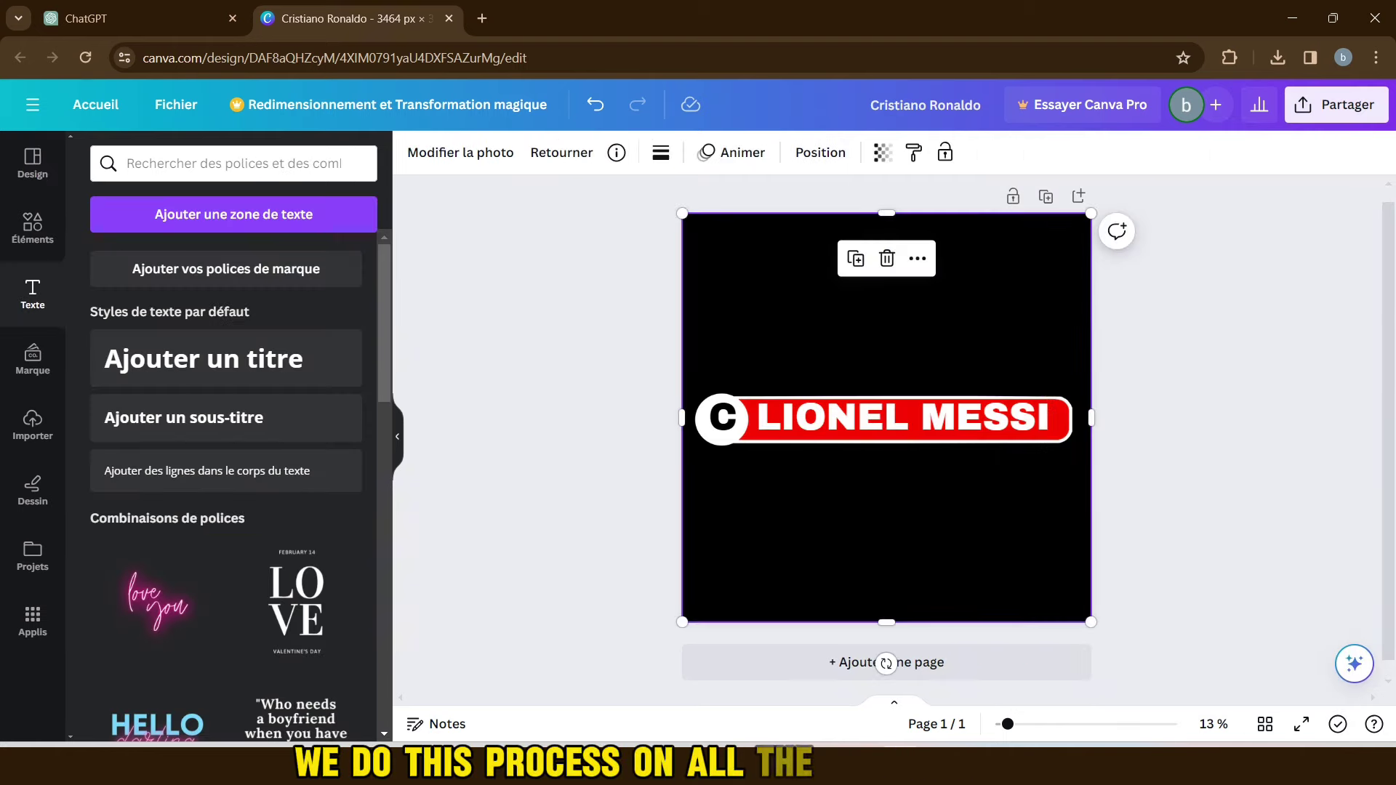
click(1337, 104)
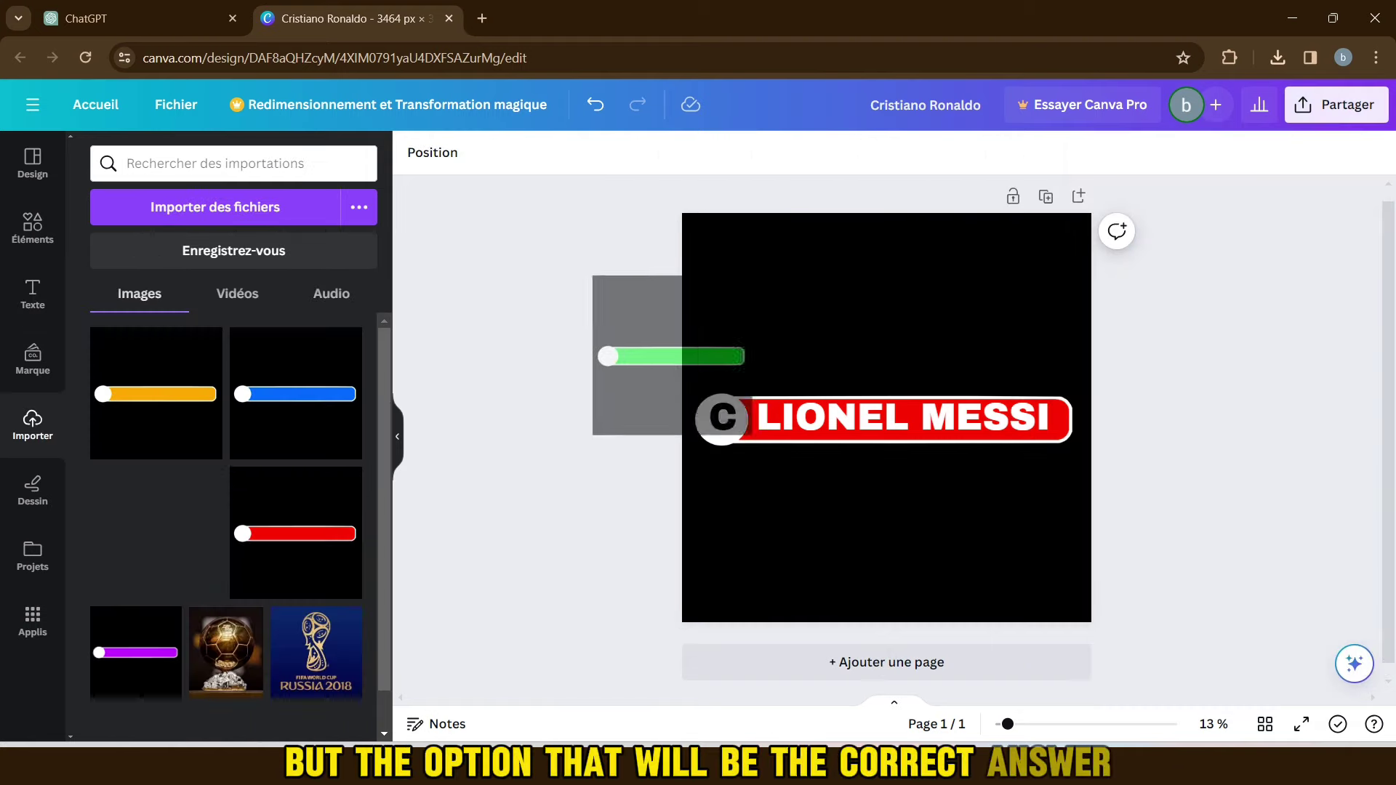
drag(156, 533, 830, 418)
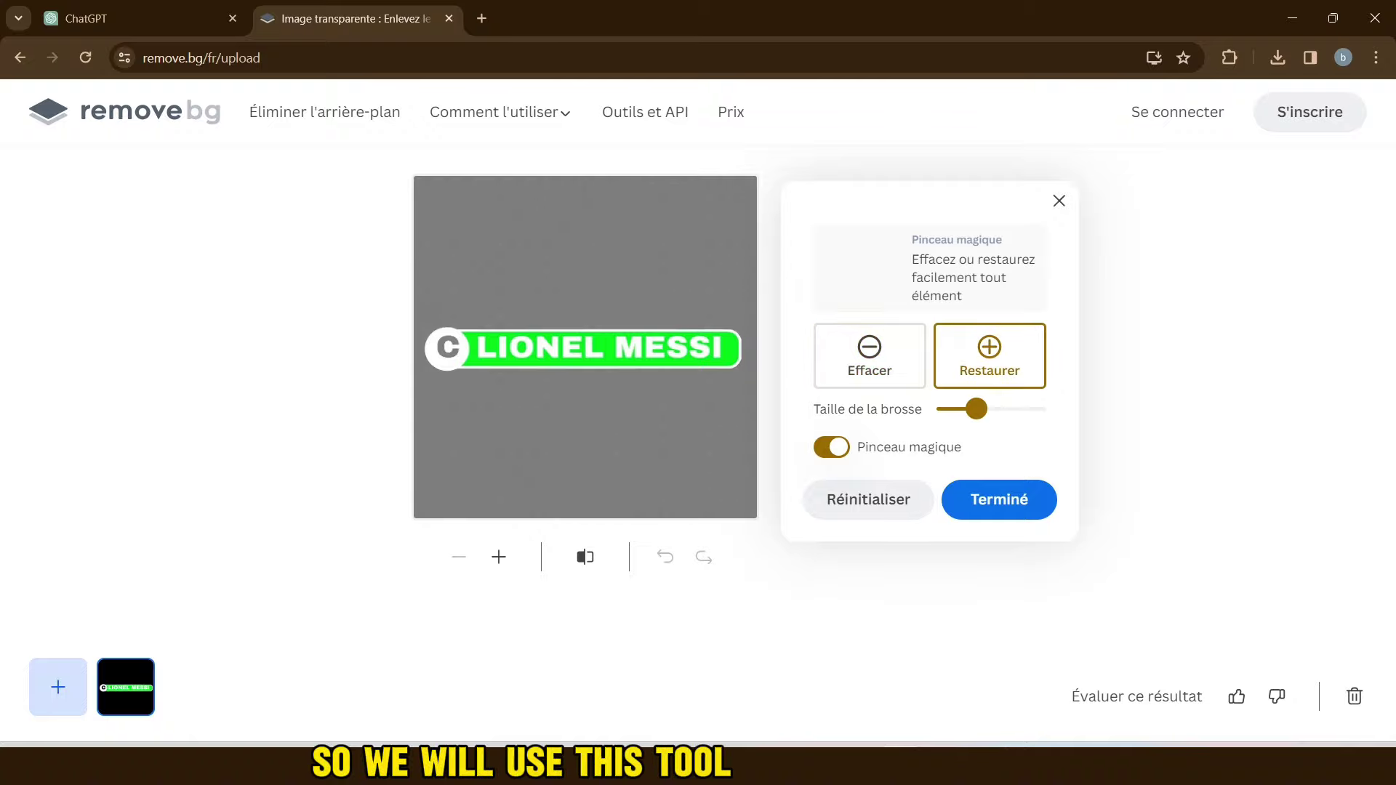
Restore the letter C with a smaller brush, then place the cut-out bar on a new CapCut track.
drag(976, 409, 948, 409)
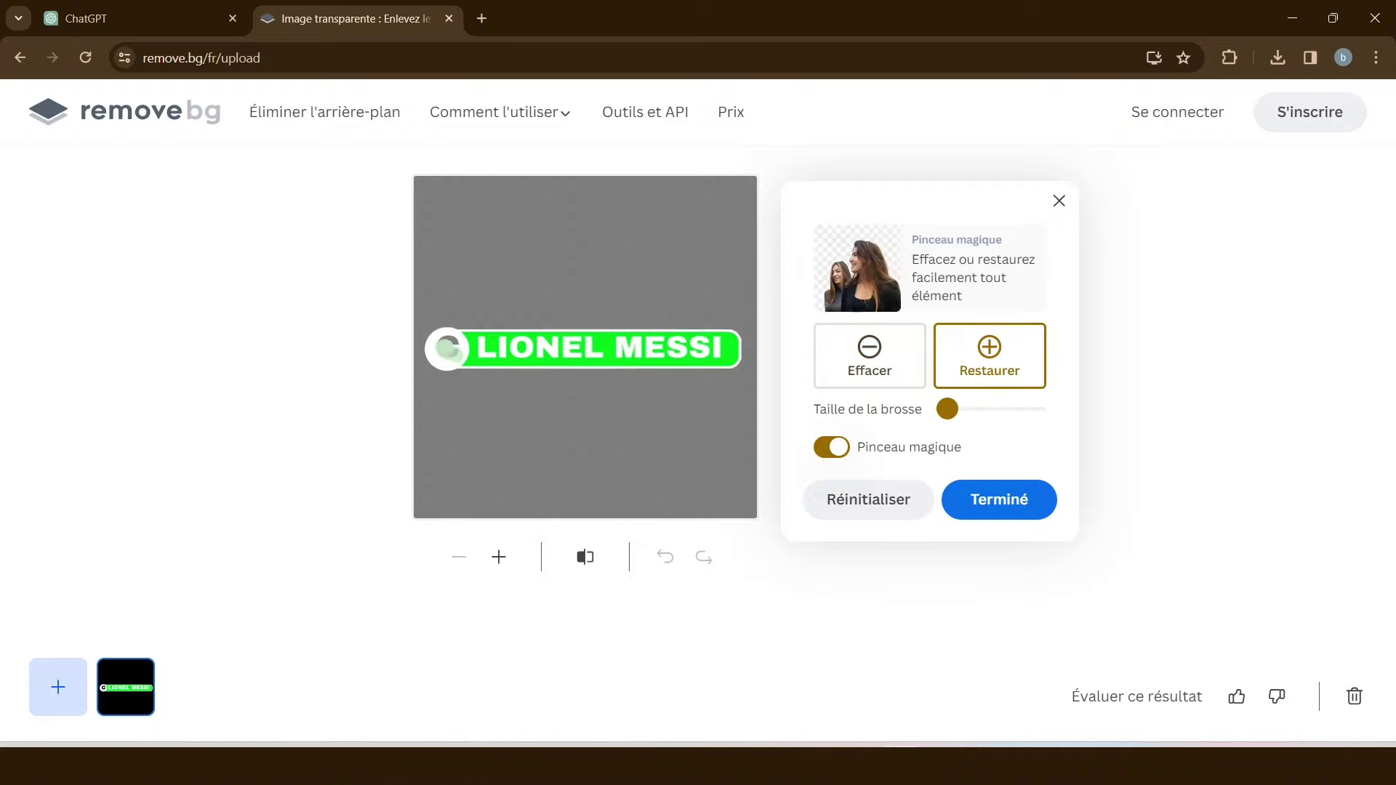
drag(448, 347, 531, 355)
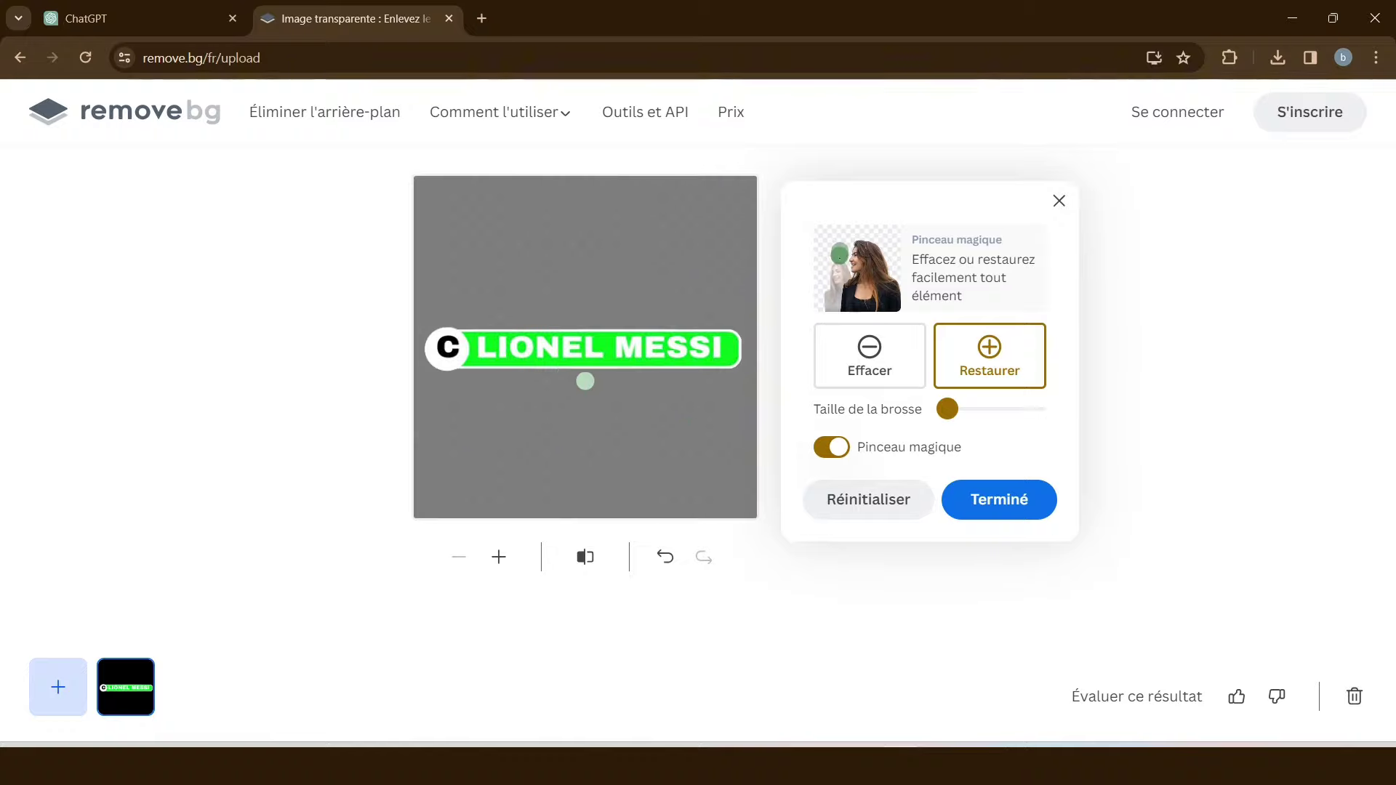
click(1000, 500)
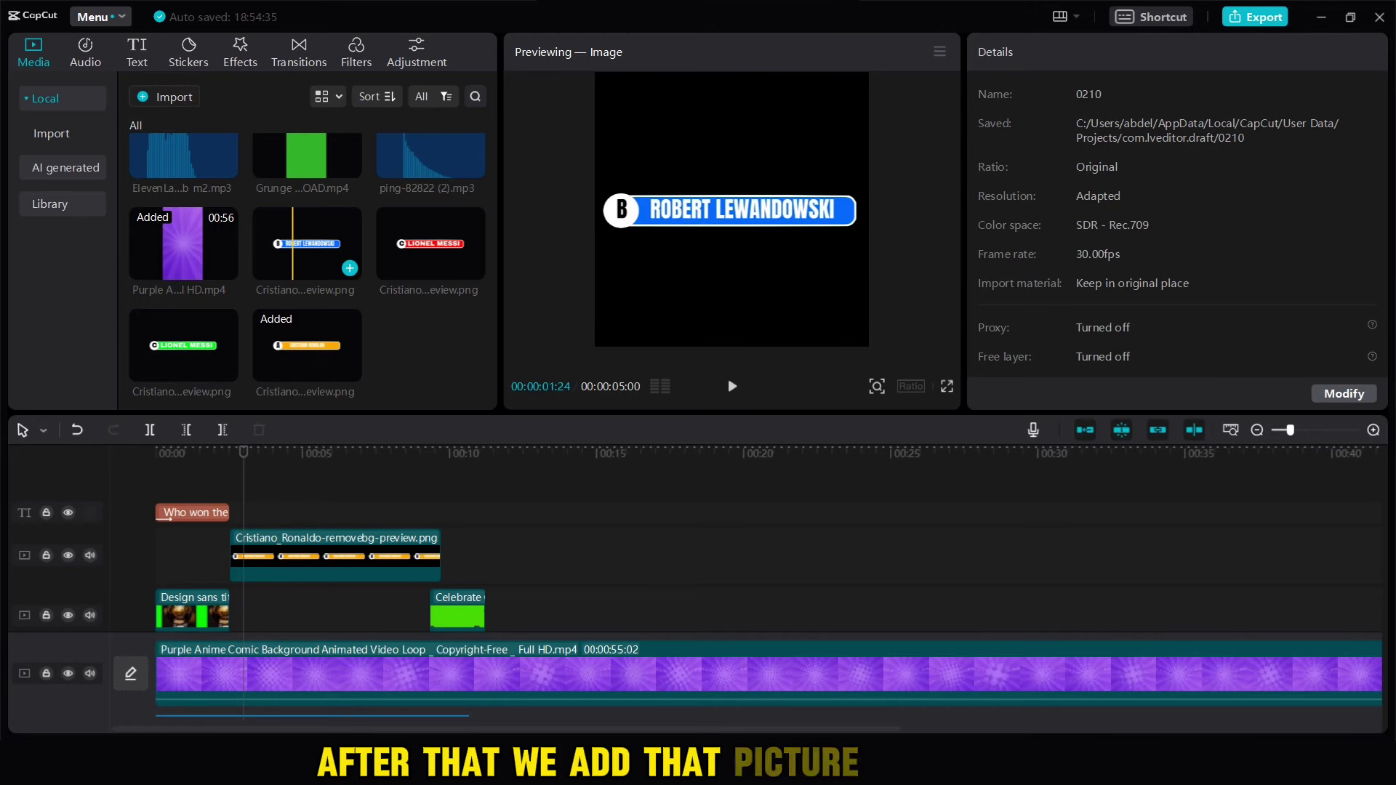
drag(292, 252, 311, 491)
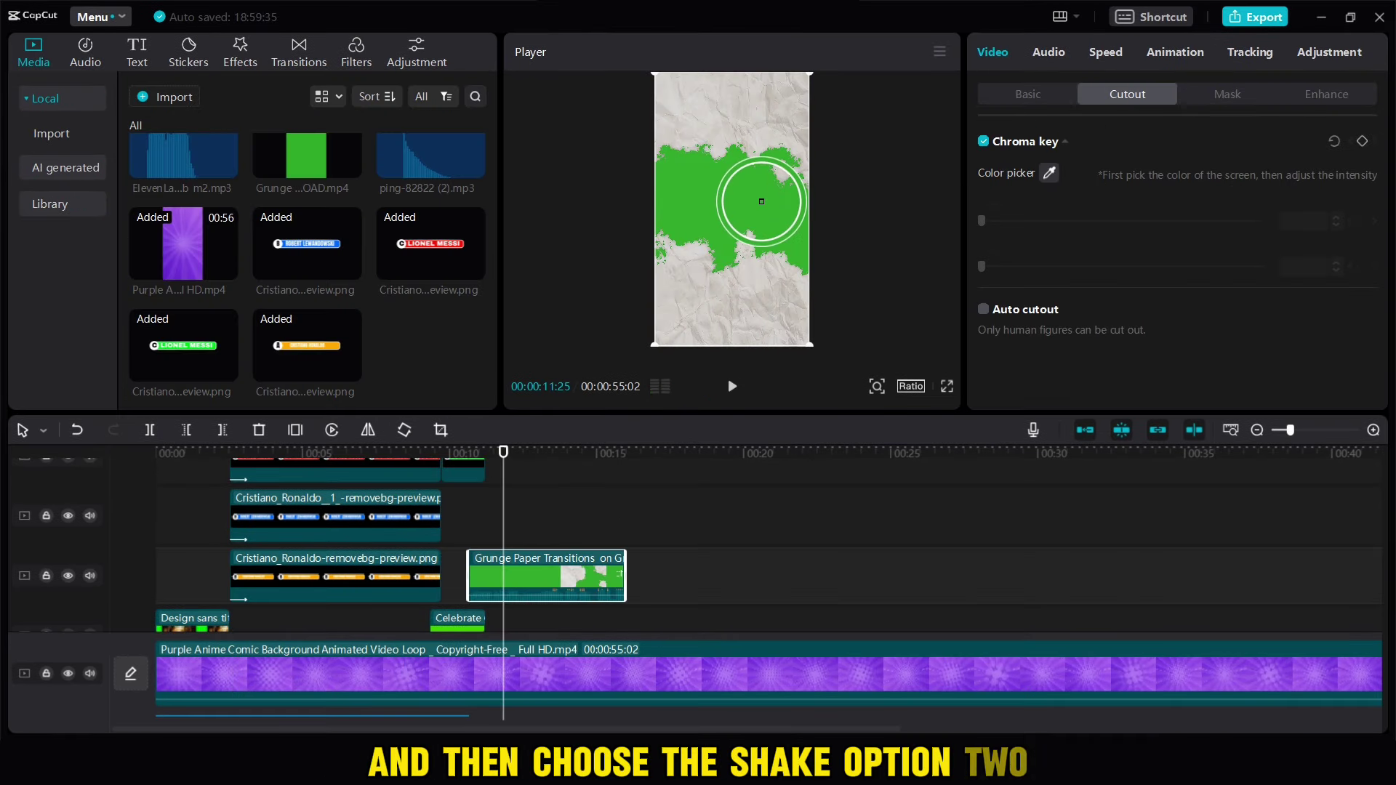
Pick the green of the paper transition as the Chroma key colour.
click(762, 201)
Raise Chroma key Strength and Shadow, then place the page-turning paper sound at the transition.
drag(982, 221, 1010, 220)
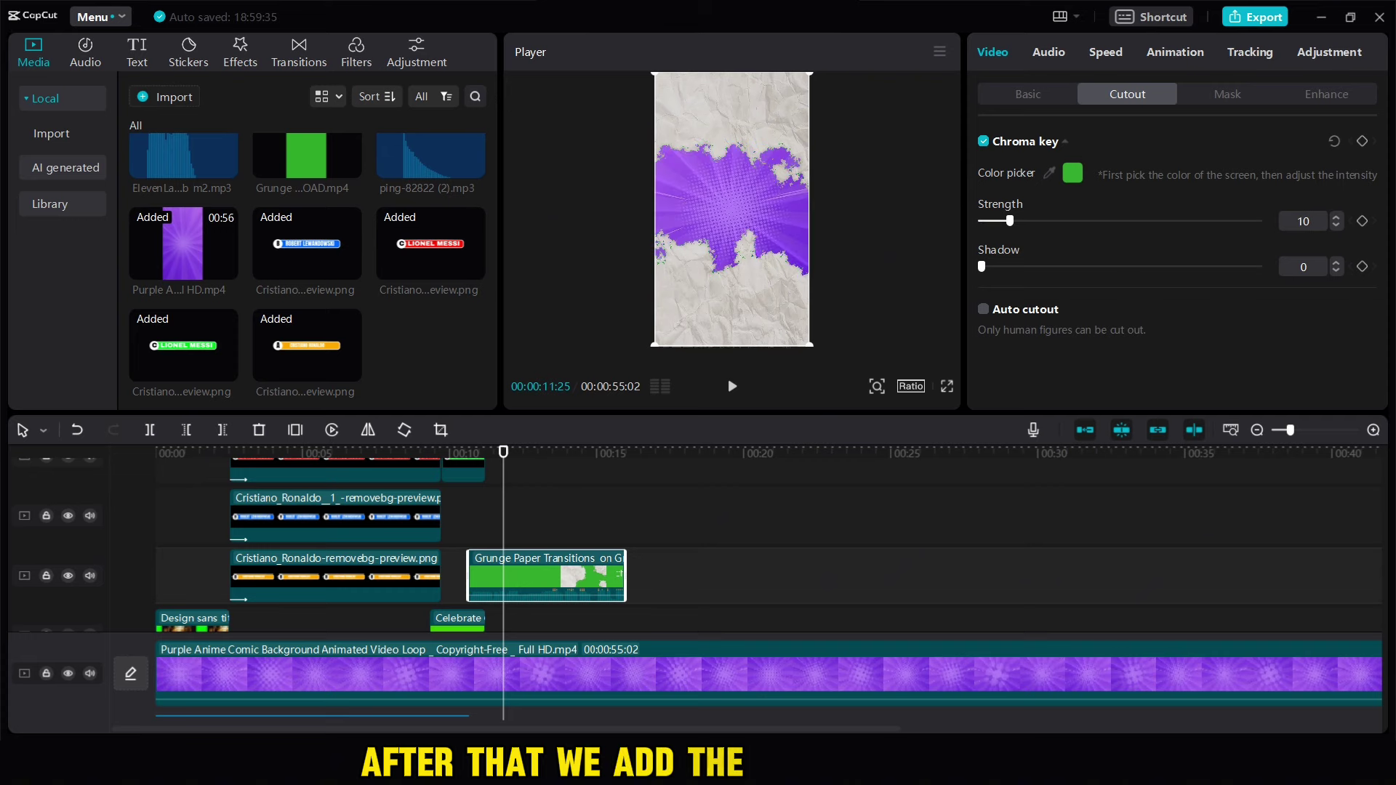
drag(983, 266, 1109, 267)
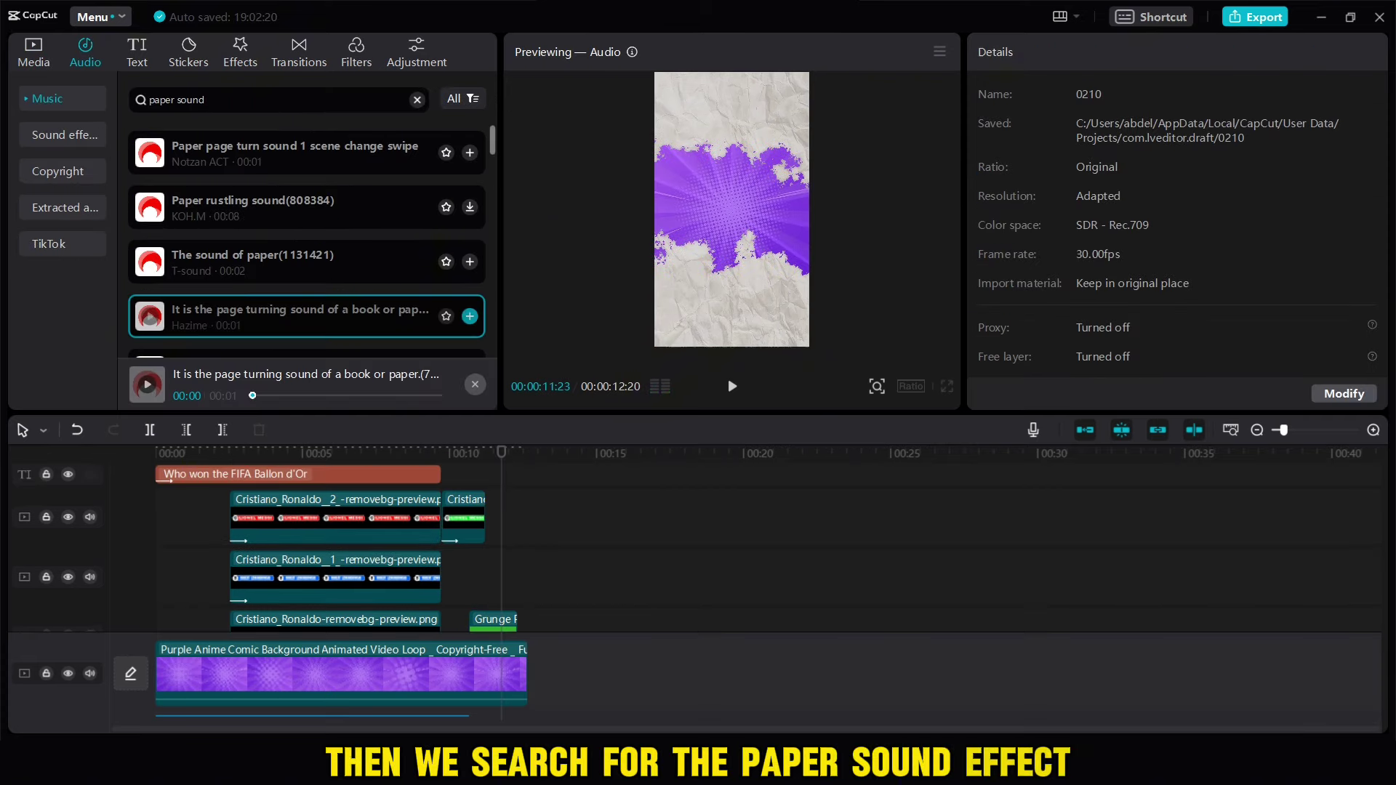
drag(284, 315, 459, 498)
drag(483, 595, 477, 629)
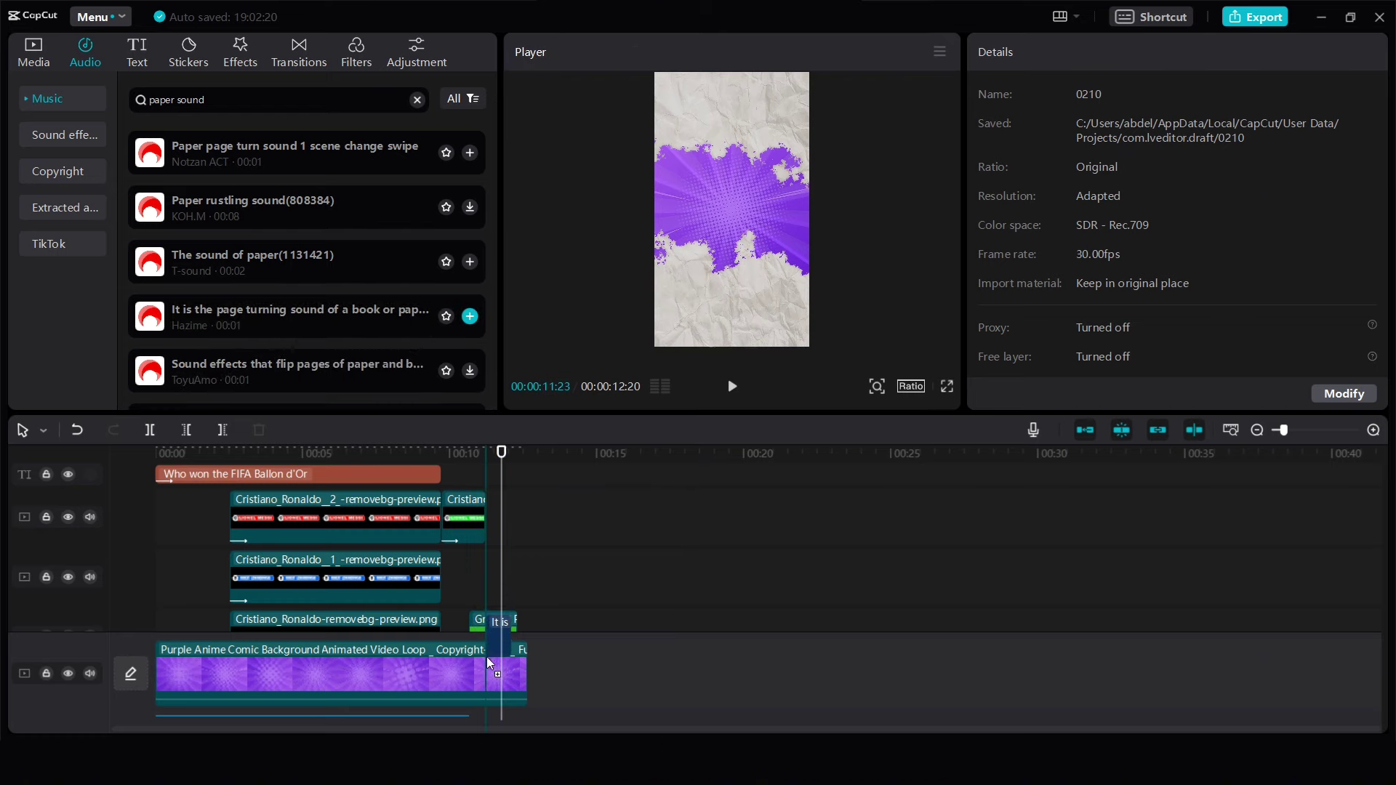
drag(490, 690, 493, 694)
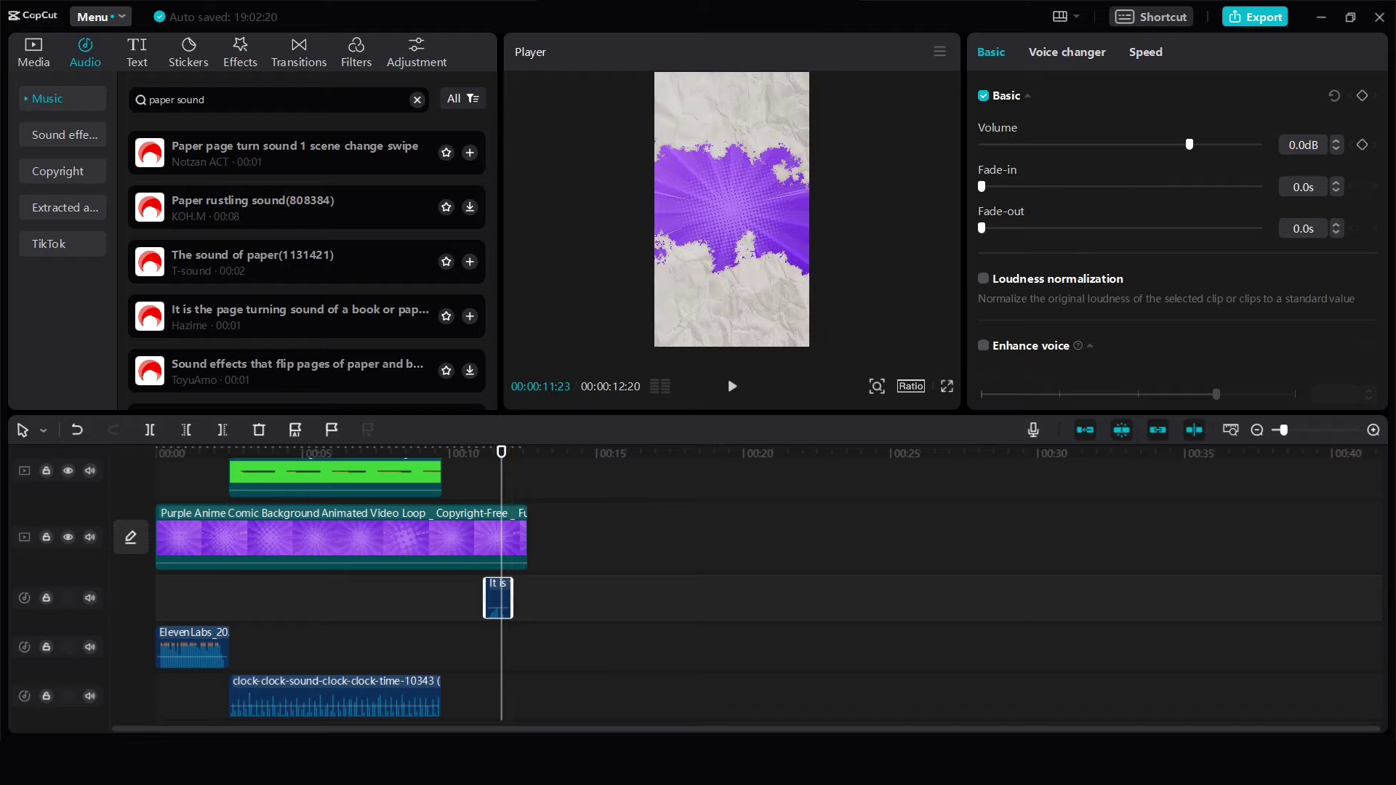
click(459, 610)
key(space)
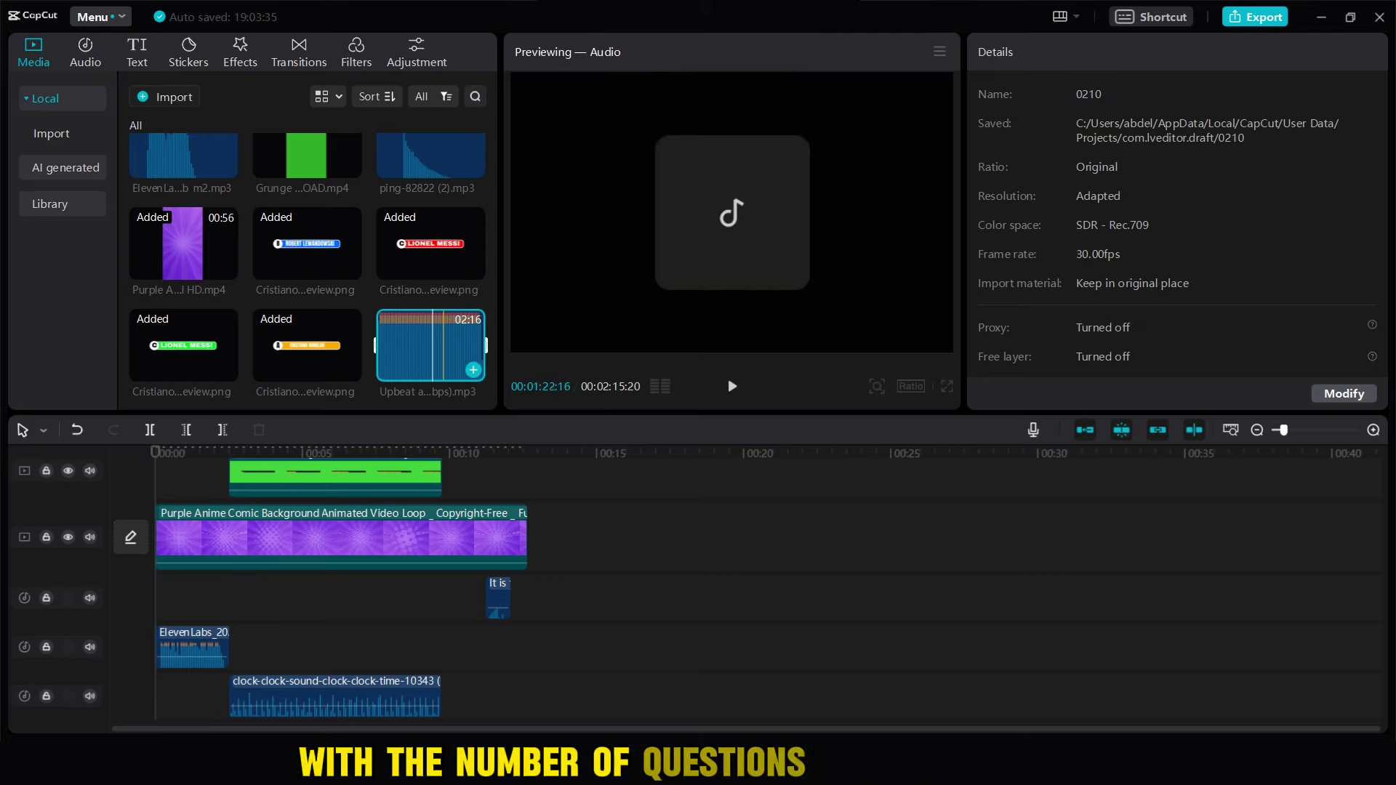
Place the upbeat music on a bottom track from 0:00 and lower its volume to about -19 dB.
drag(431, 349, 294, 699)
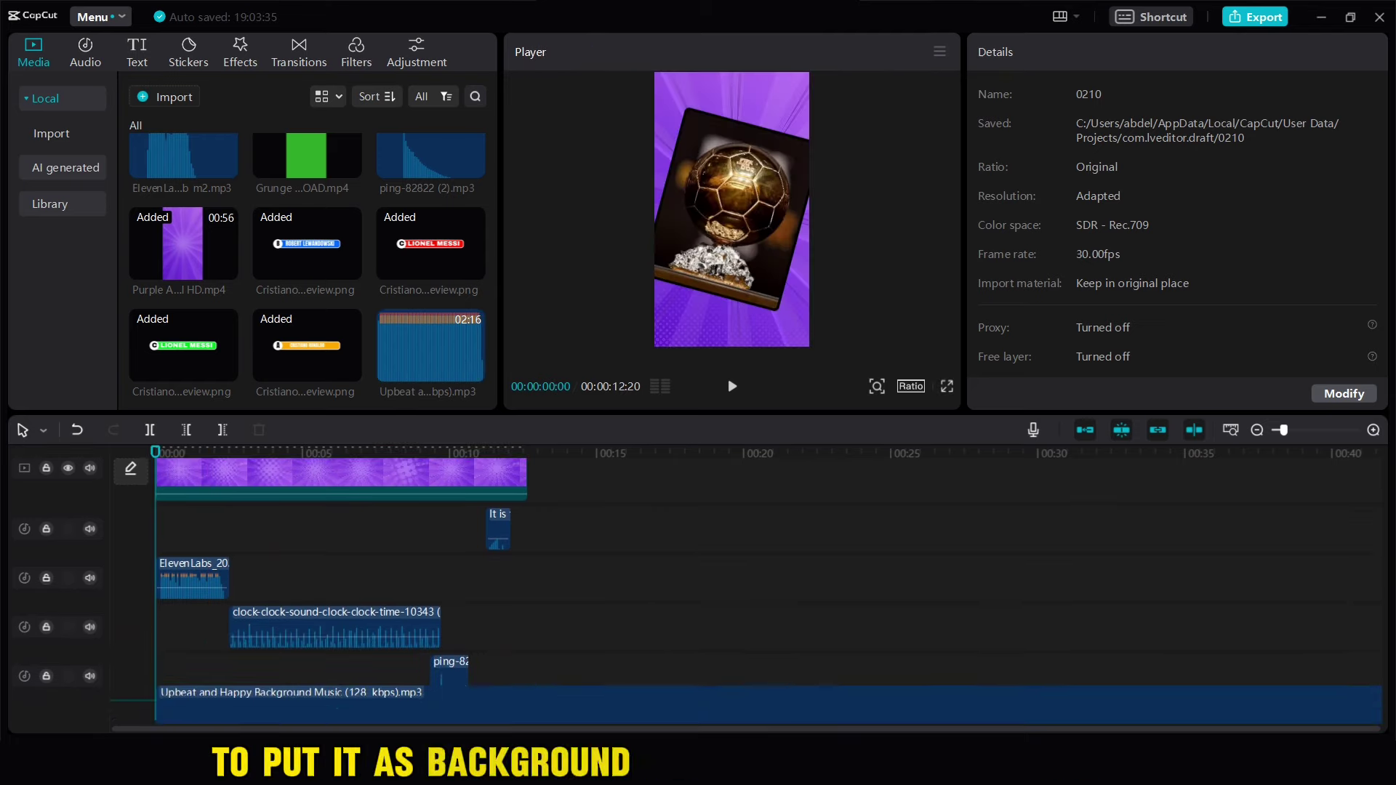
click(187, 704)
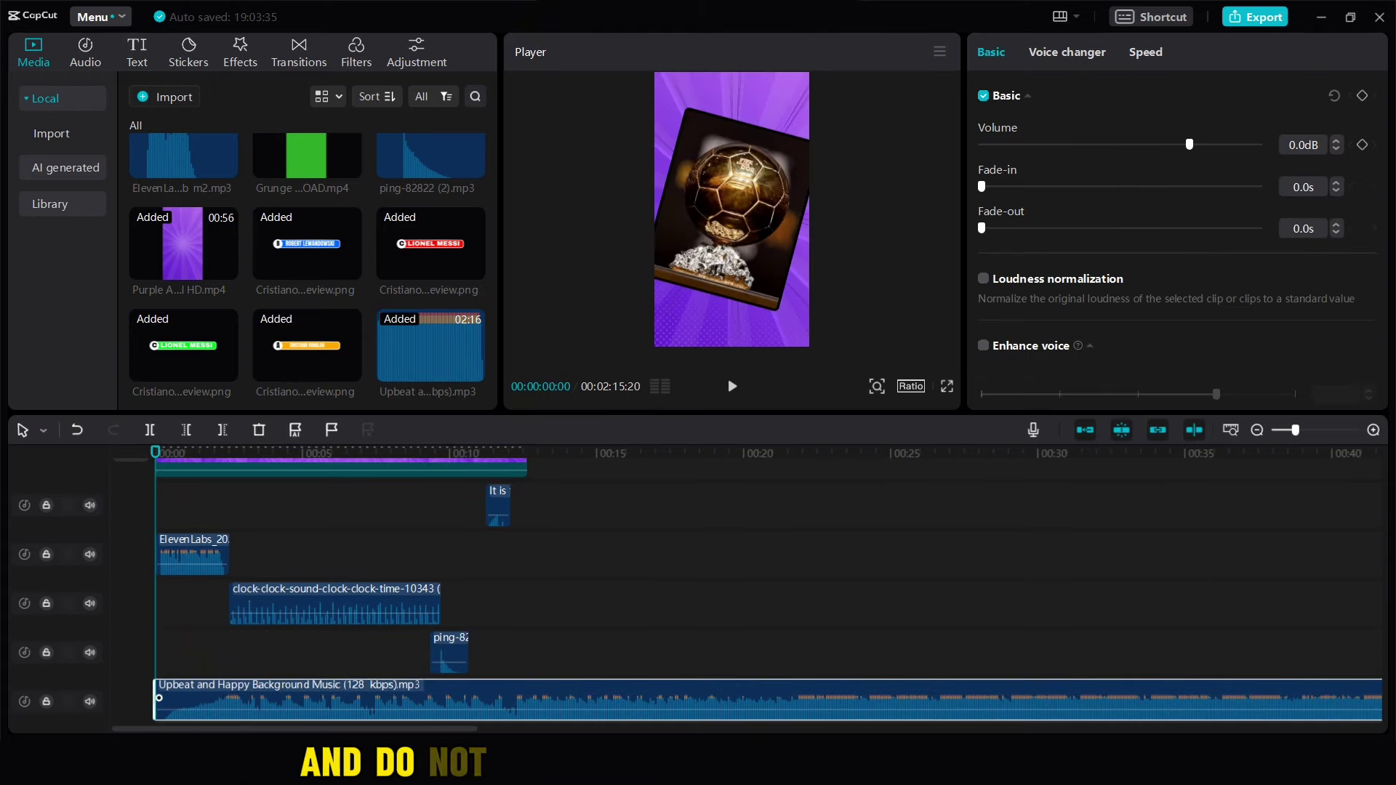
key(Escape)
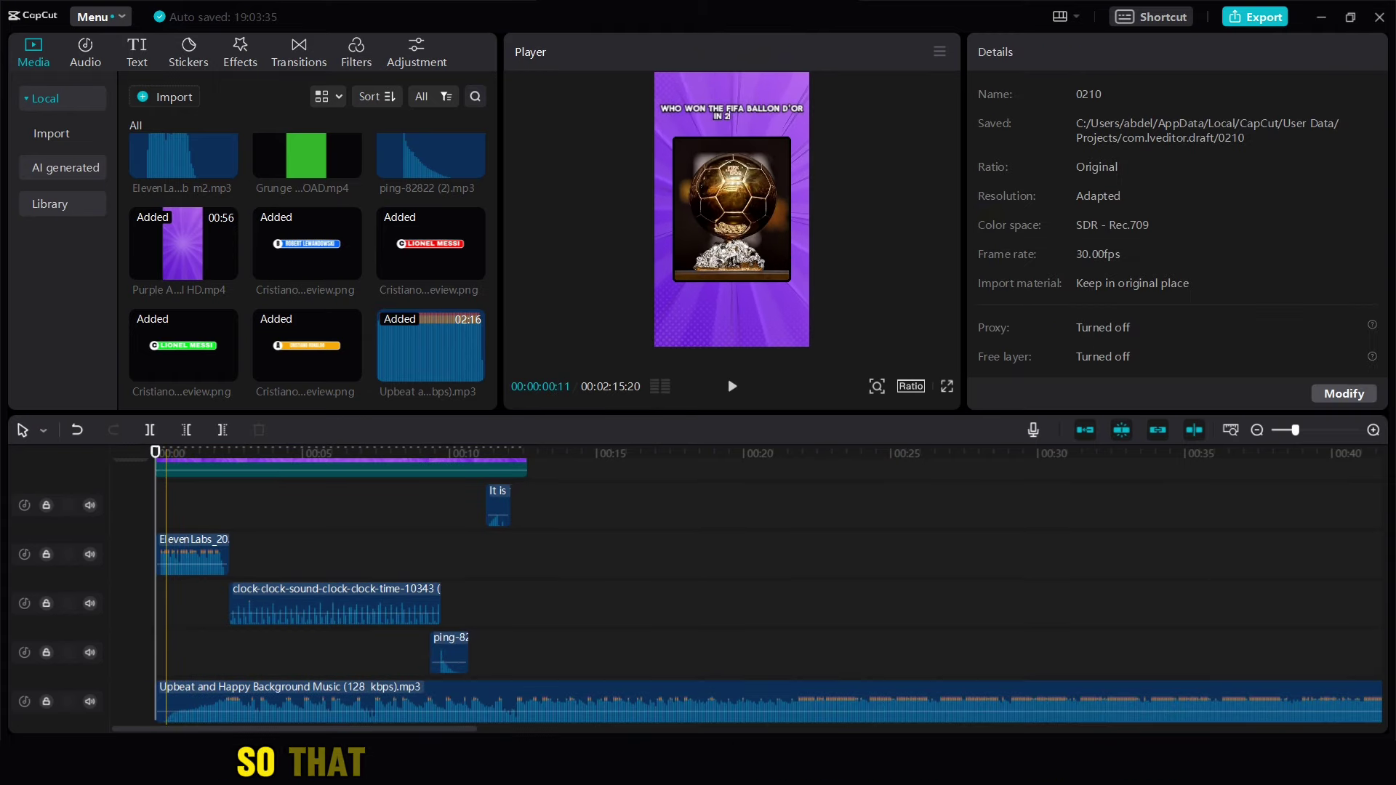
click(159, 699)
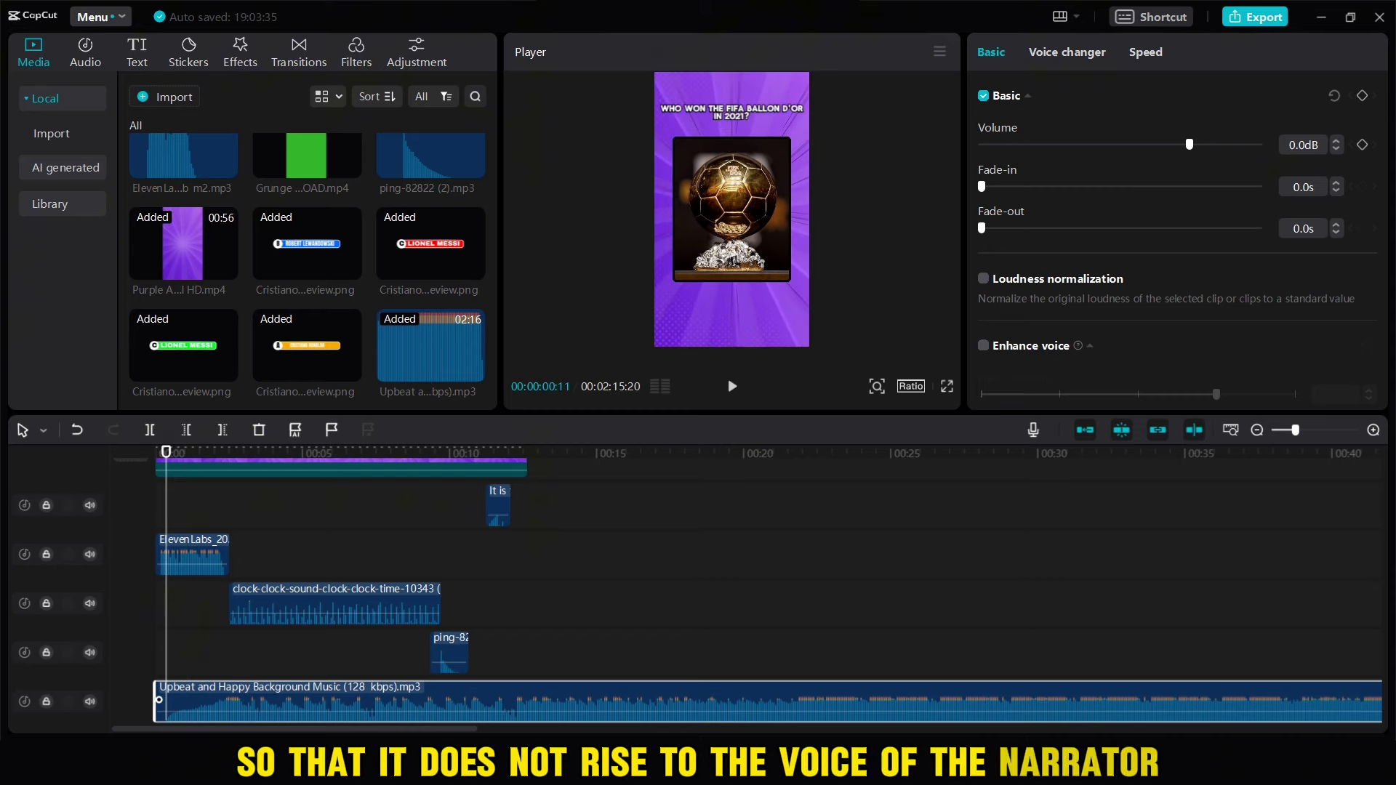
click(243, 513)
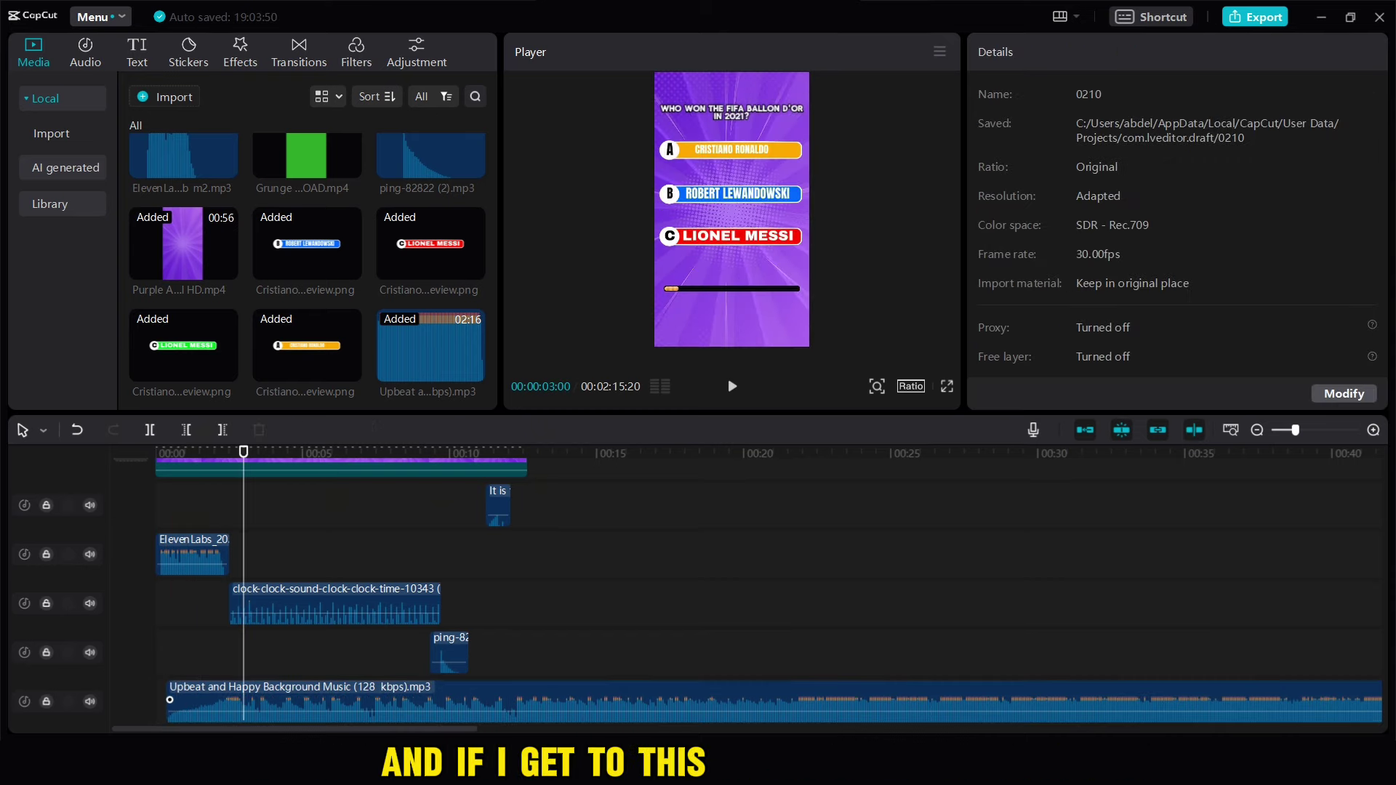
drag(170, 699, 158, 700)
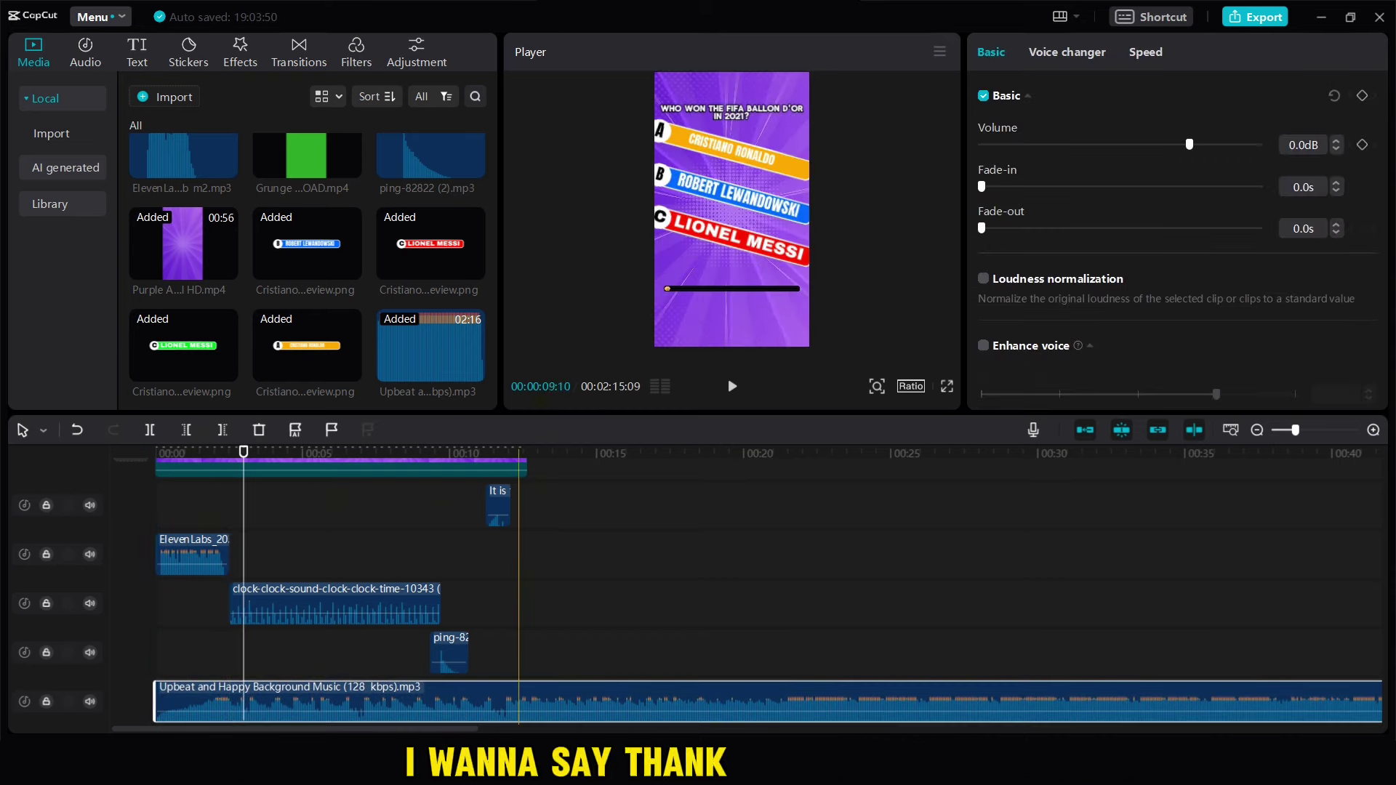
drag(1190, 144, 1135, 145)
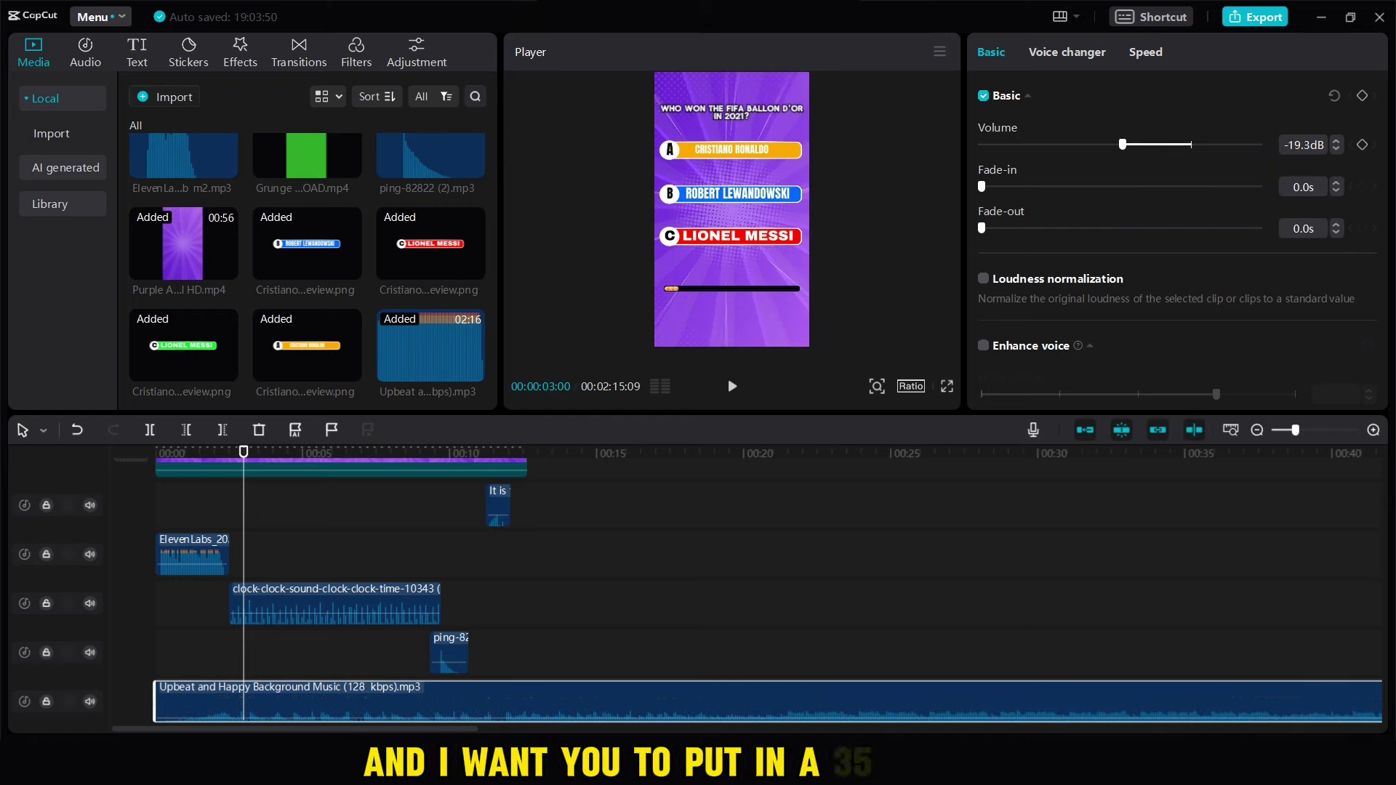
click(189, 514)
key(space)
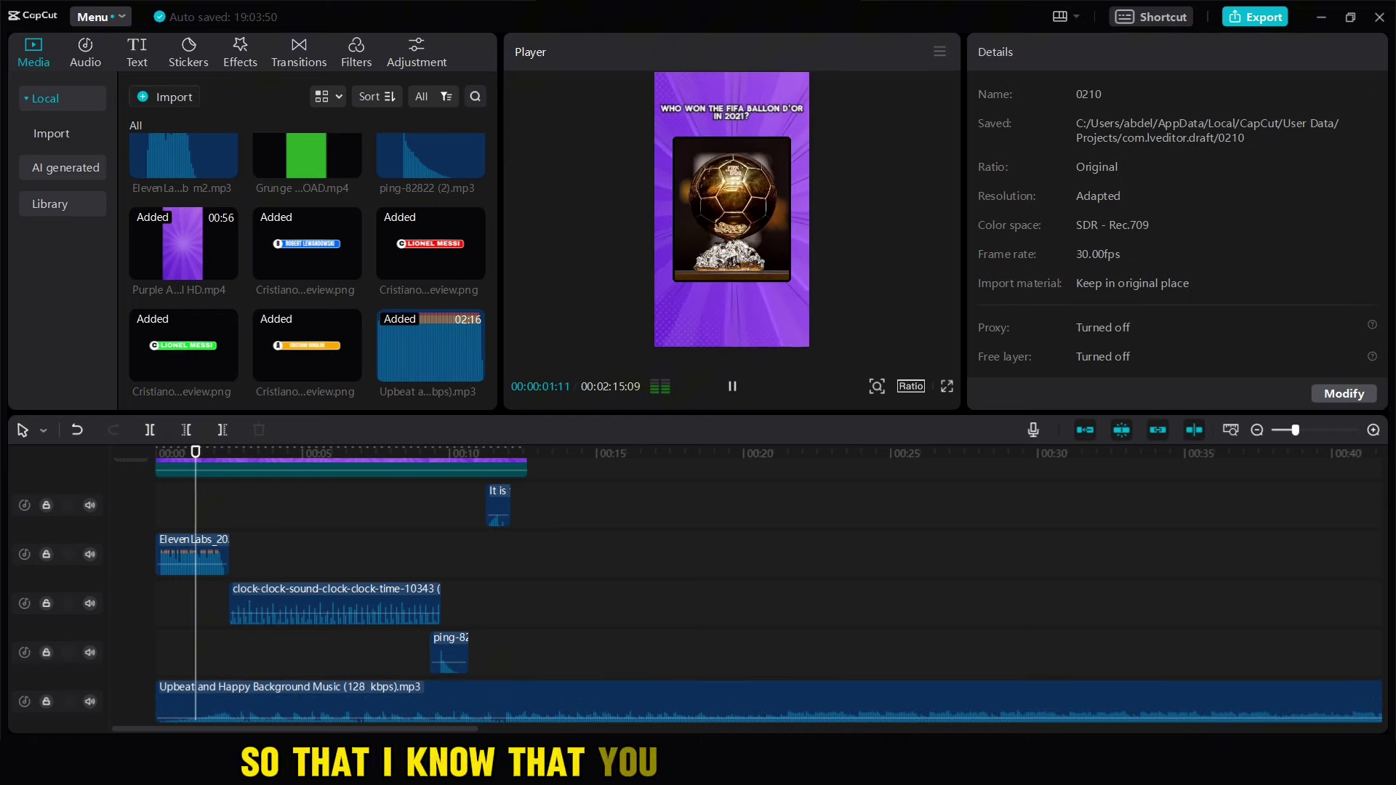